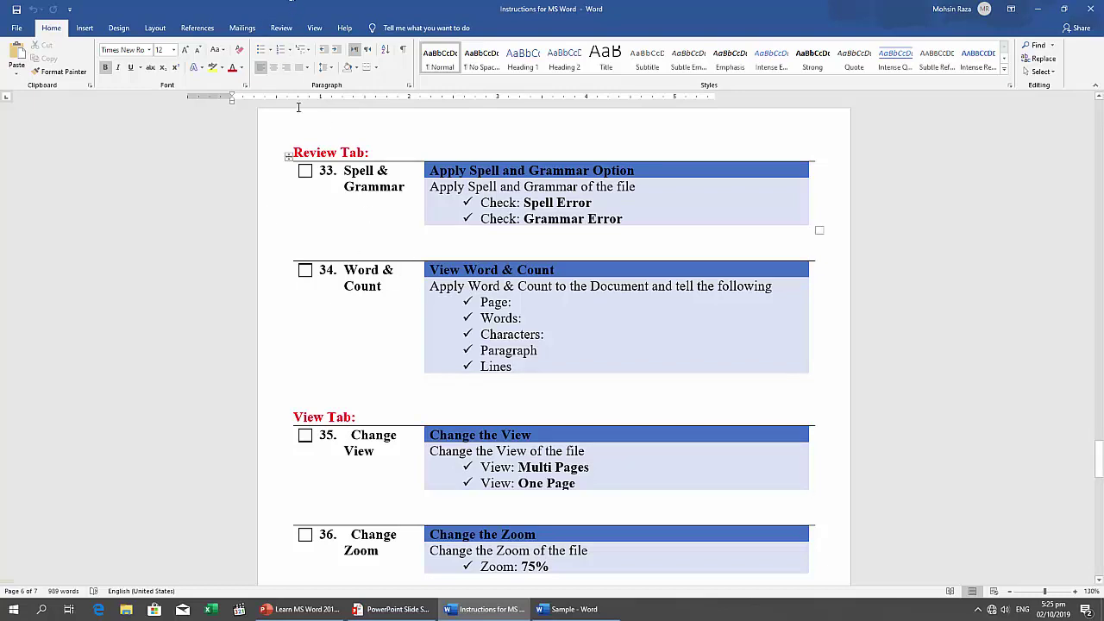
Switch from the instructions document to the Sample document and maximize its window
{"action": "left_click", "coordinate": [281, 28]}
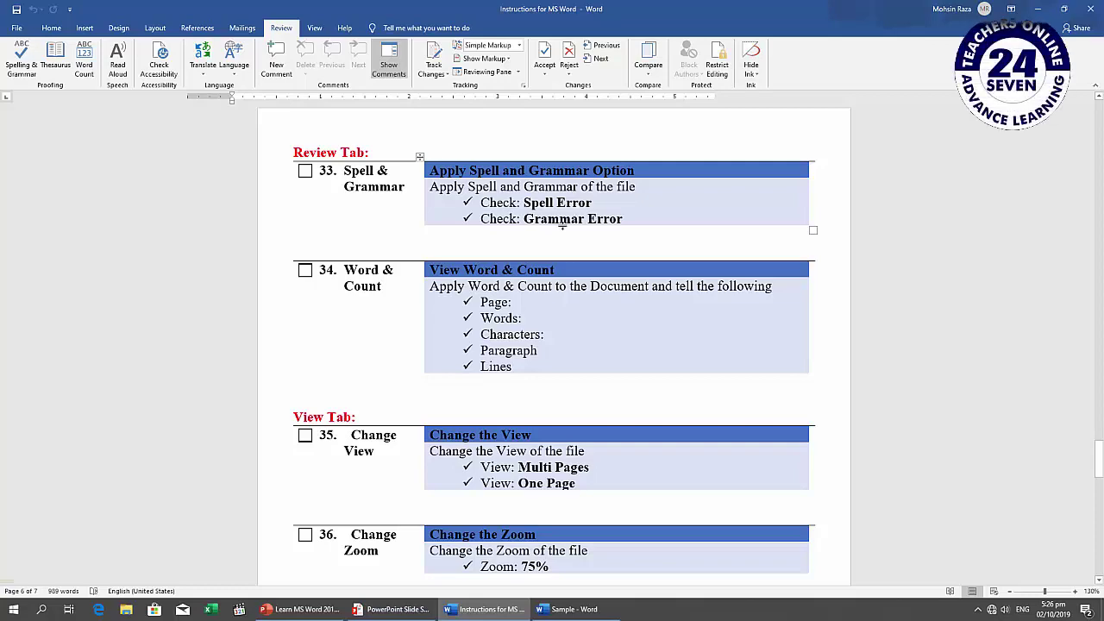
{"action": "left_click", "coordinate": [1064, 9]}
{"action": "left_click", "coordinate": [330, 308]}
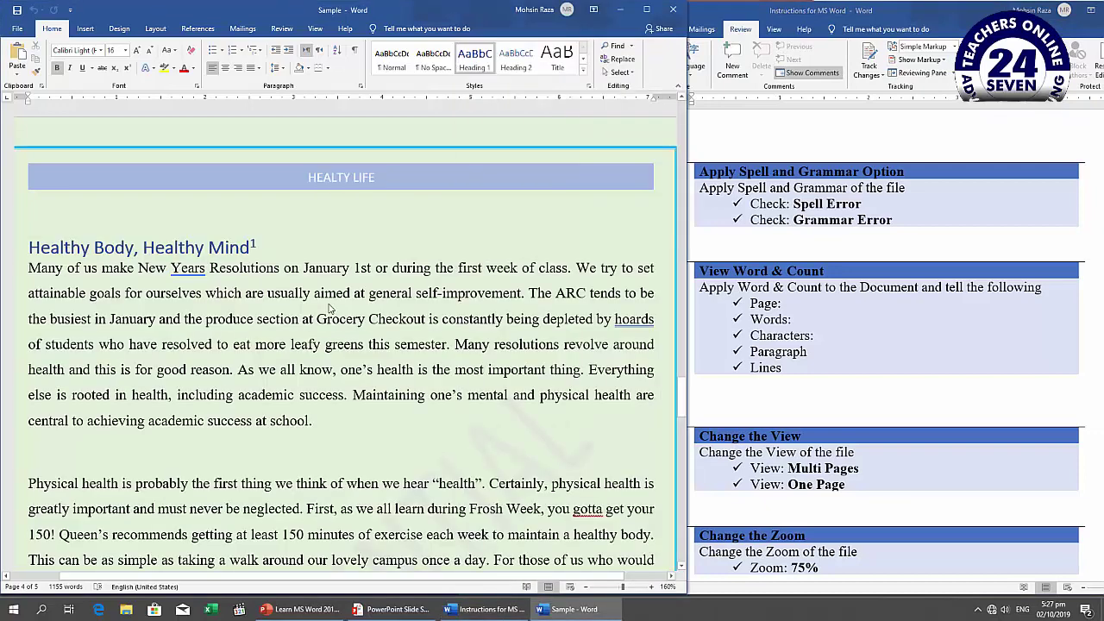
{"action": "left_click", "coordinate": [648, 10]}
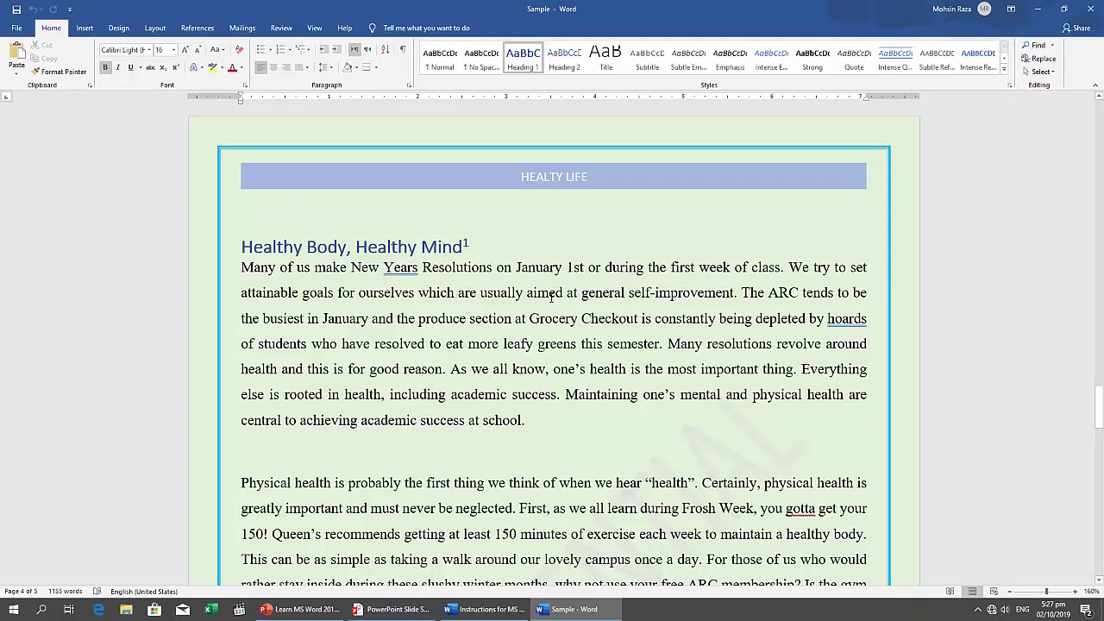
Inspect the underlined words "Years", "hoards" and "gotta" on page 4, with the document zoomed to 210%
{"action": "double_click", "coordinate": [395, 270]}
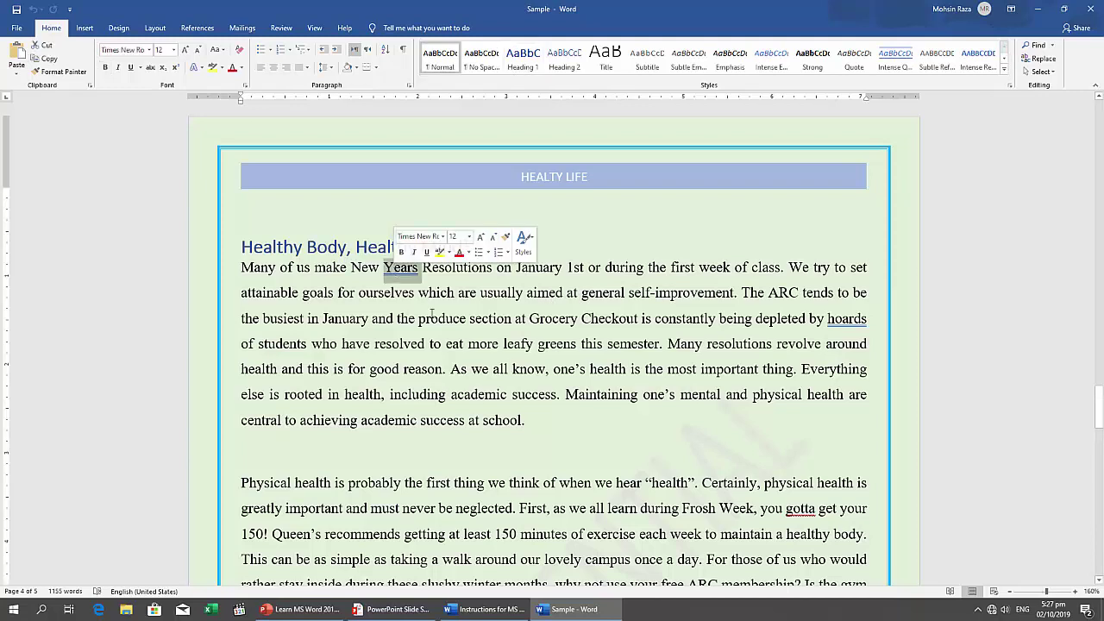
{"action": "left_click", "coordinate": [846, 318]}
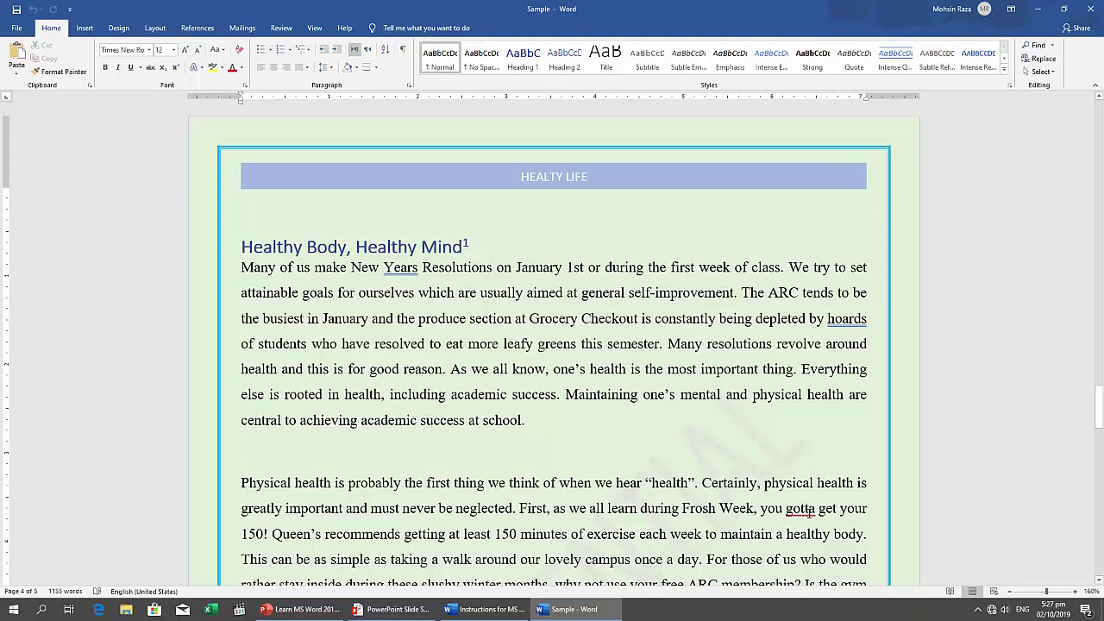
{"action": "left_click", "coordinate": [1075, 592]}
{"action": "left_click", "coordinate": [1075, 591]}
{"action": "left_click", "coordinate": [1075, 592]}
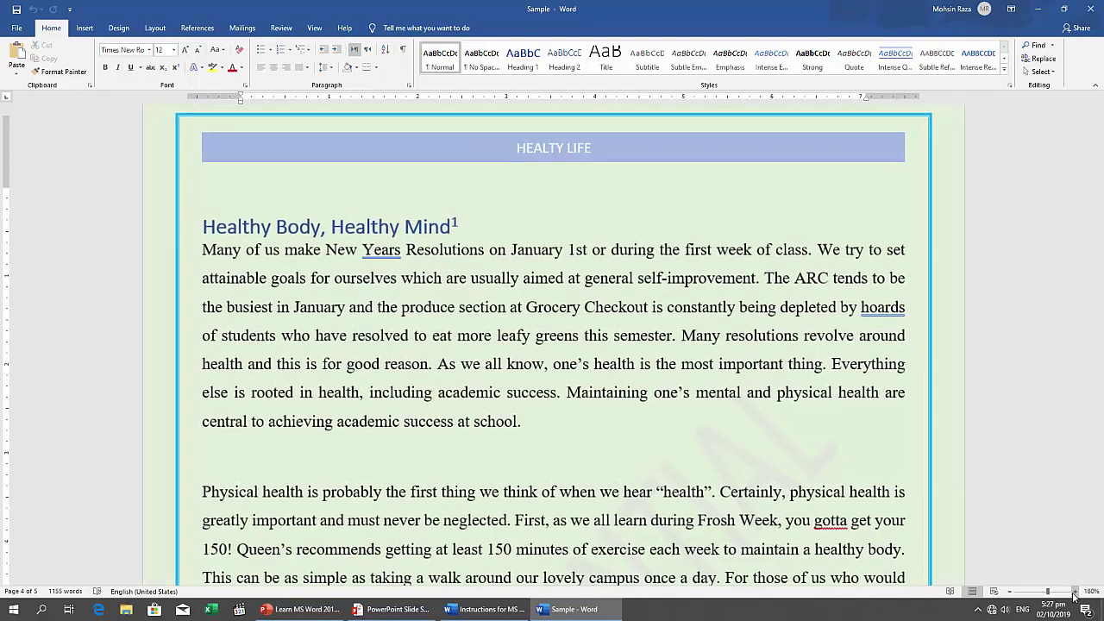
{"action": "left_click", "coordinate": [1075, 592]}
{"action": "left_click", "coordinate": [1075, 592]}
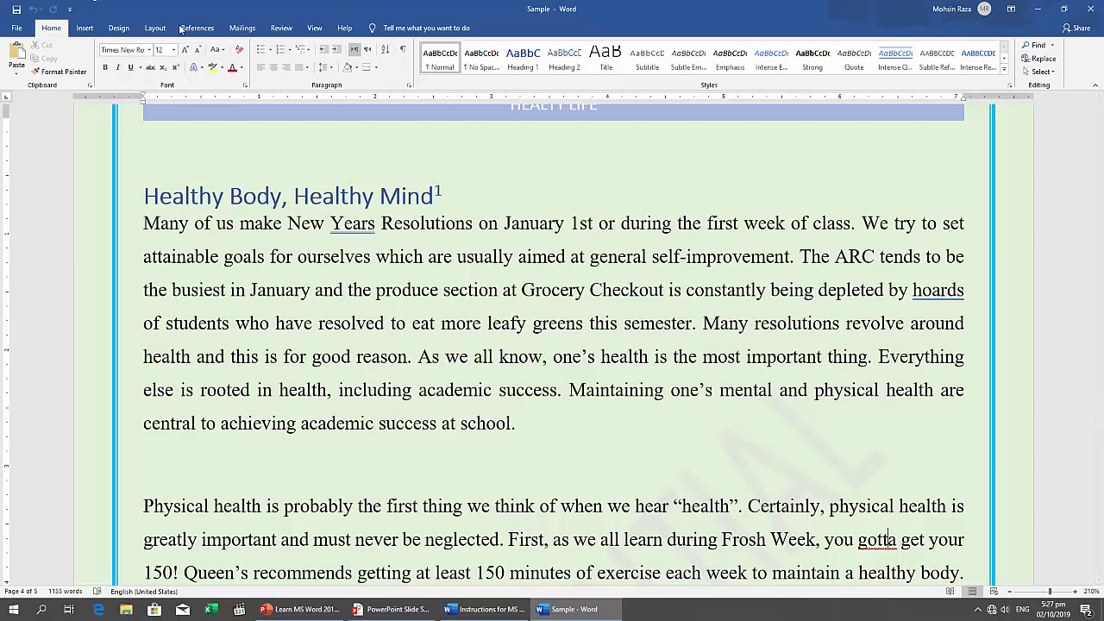
Run the Spelling & Grammar check, replacing "gotta" with "got to" and "focussed" with "focused"
{"action": "left_click", "coordinate": [281, 28]}
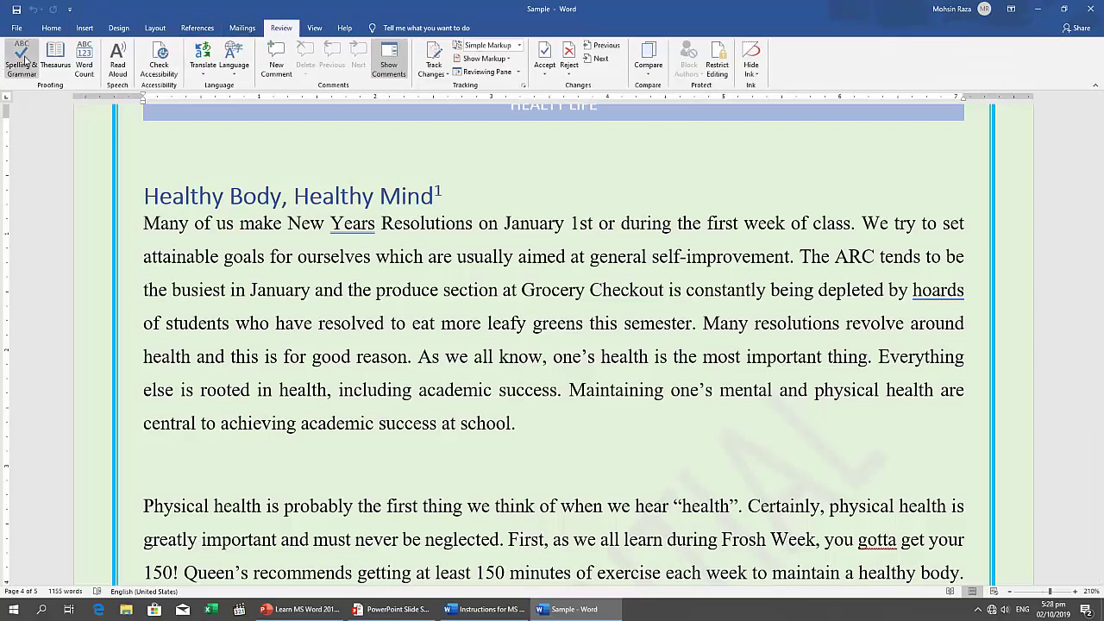
{"action": "left_click", "coordinate": [23, 61]}
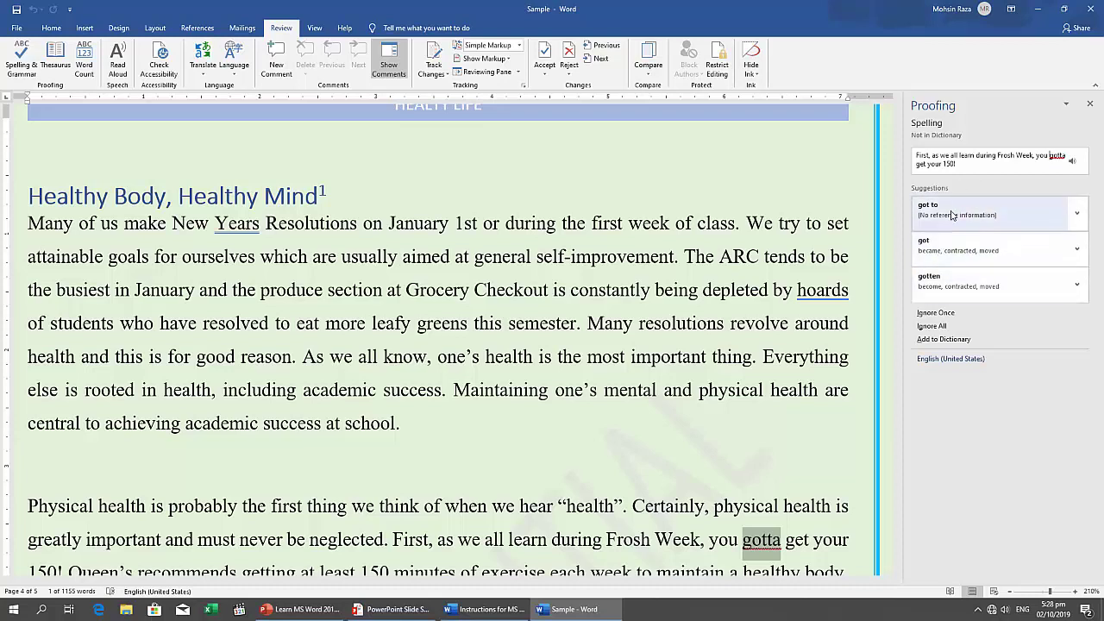
{"action": "left_click", "coordinate": [1082, 210]}
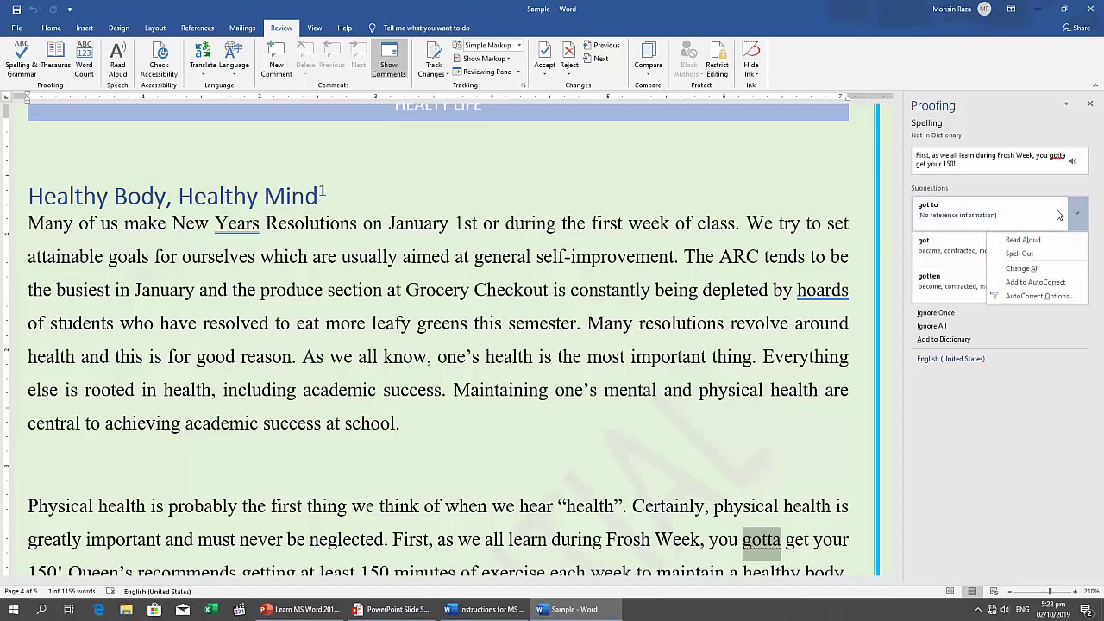
{"action": "left_click", "coordinate": [945, 224]}
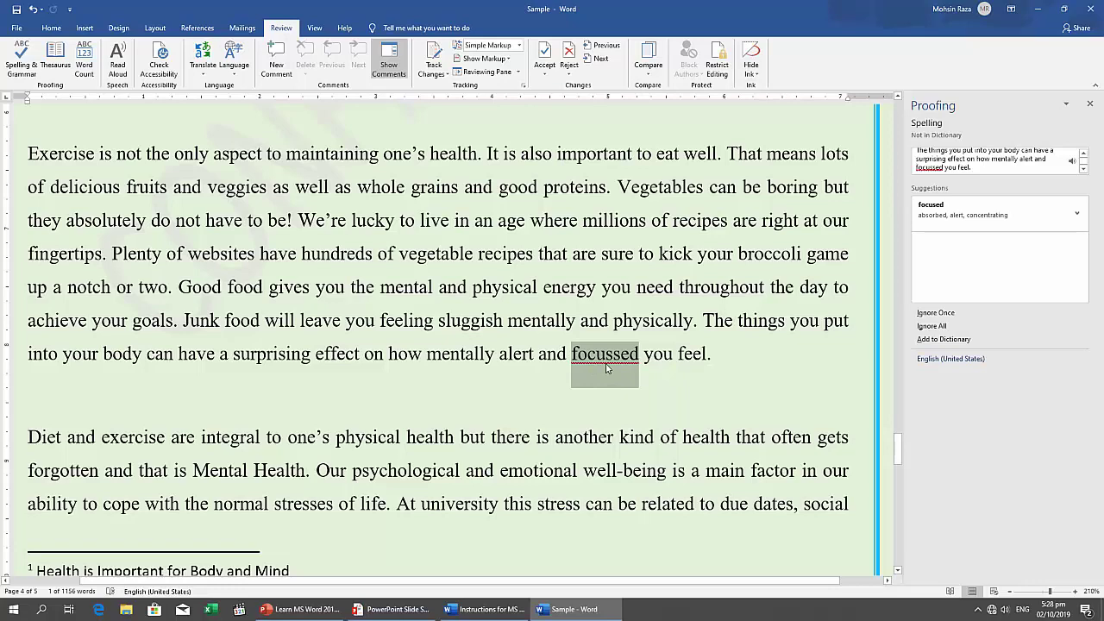
{"action": "left_click", "coordinate": [972, 221]}
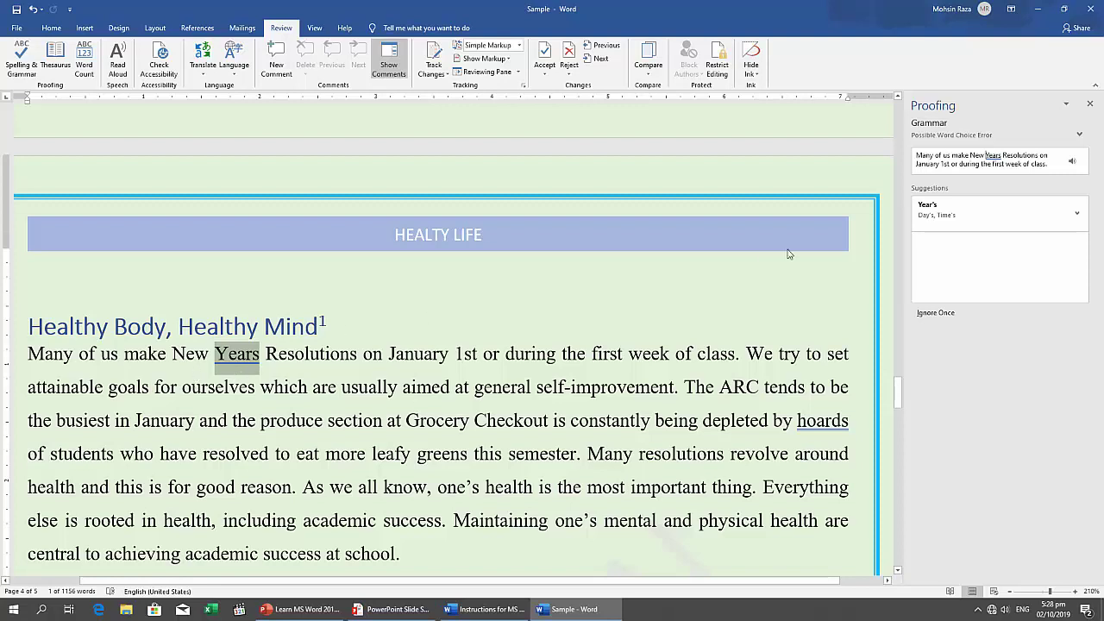
Accept the grammar corrections "Year's" and "hordes", and finish the check
{"action": "left_click", "coordinate": [952, 214]}
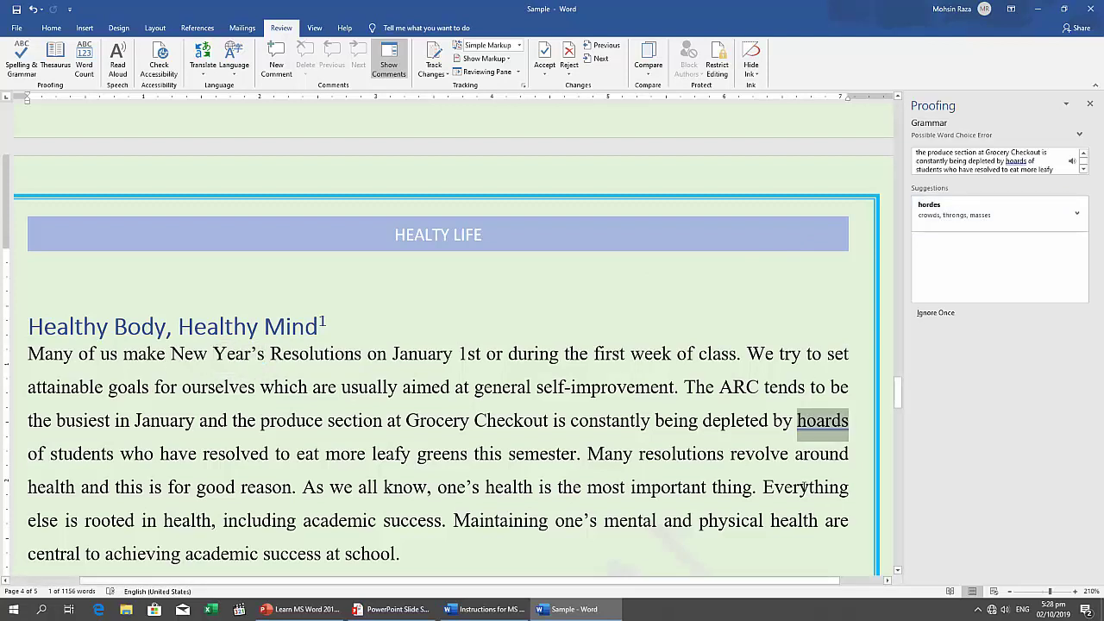
{"action": "left_click", "coordinate": [947, 223]}
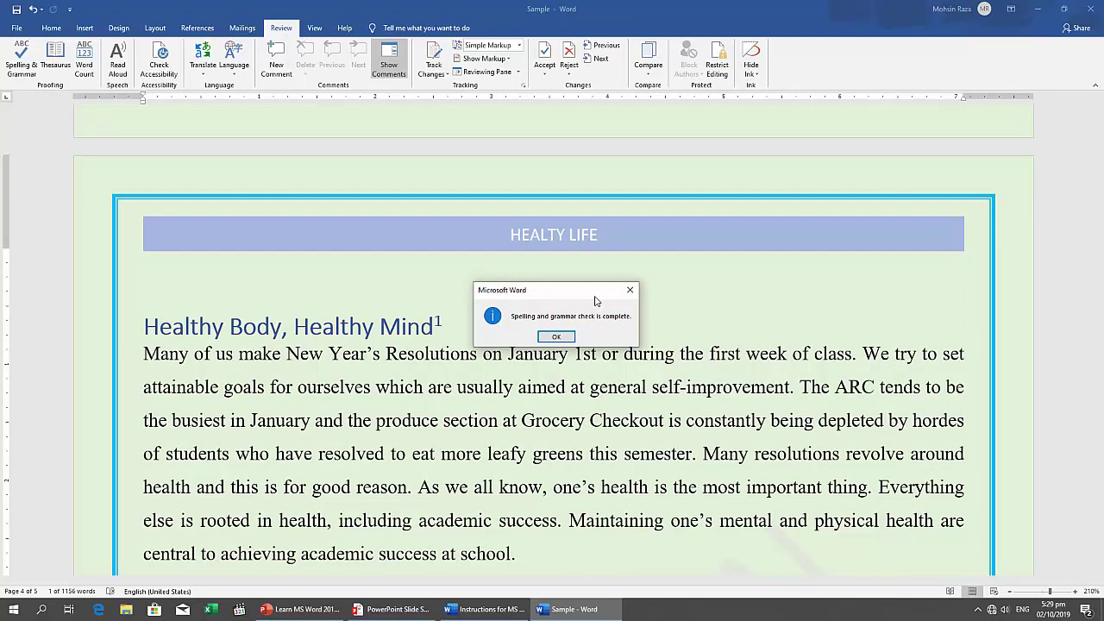
{"action": "left_click_drag", "start_coordinate": [596, 299], "coordinate": [603, 274]}
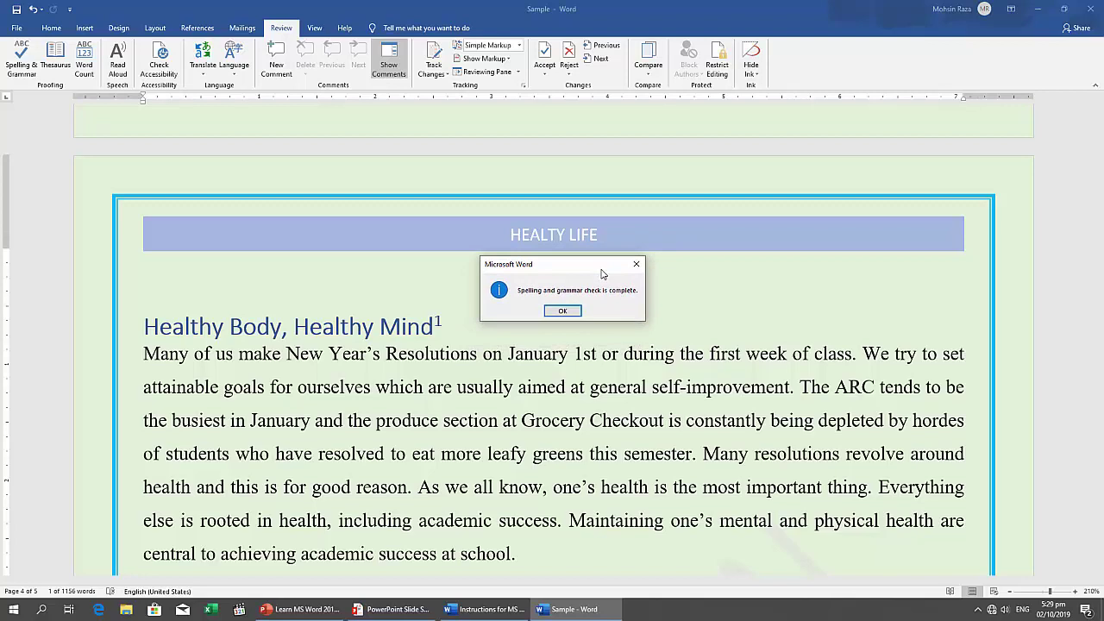
{"action": "left_click", "coordinate": [563, 311]}
{"action": "scroll", "coordinate": [597, 406], "scroll_direction": "down", "scroll_amount": 10}
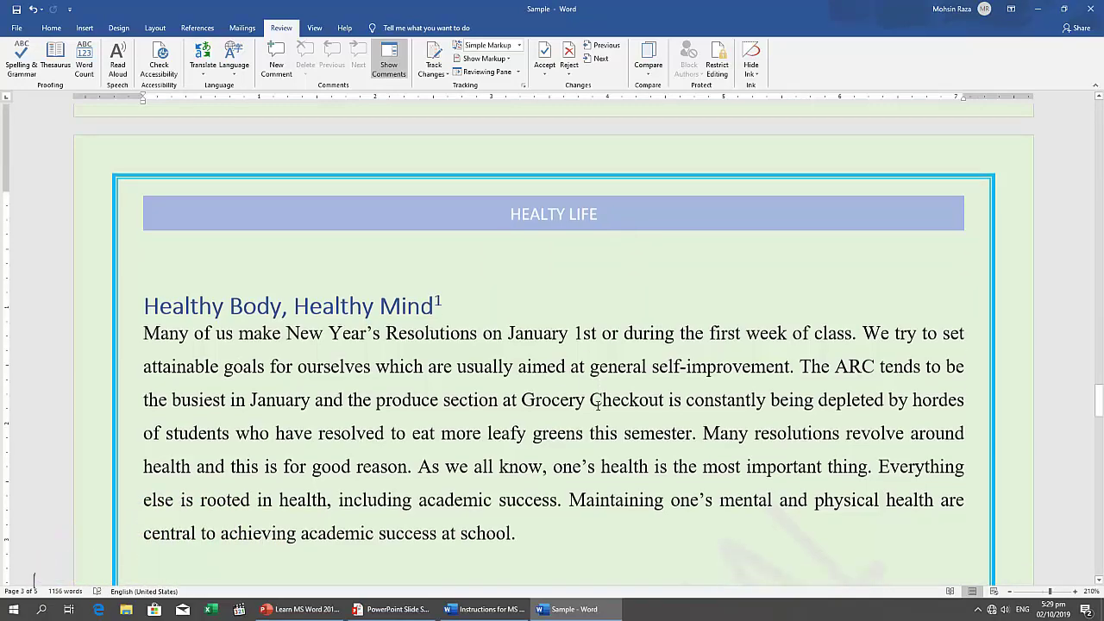
{"action": "scroll", "coordinate": [597, 407], "scroll_direction": "down", "scroll_amount": 1}
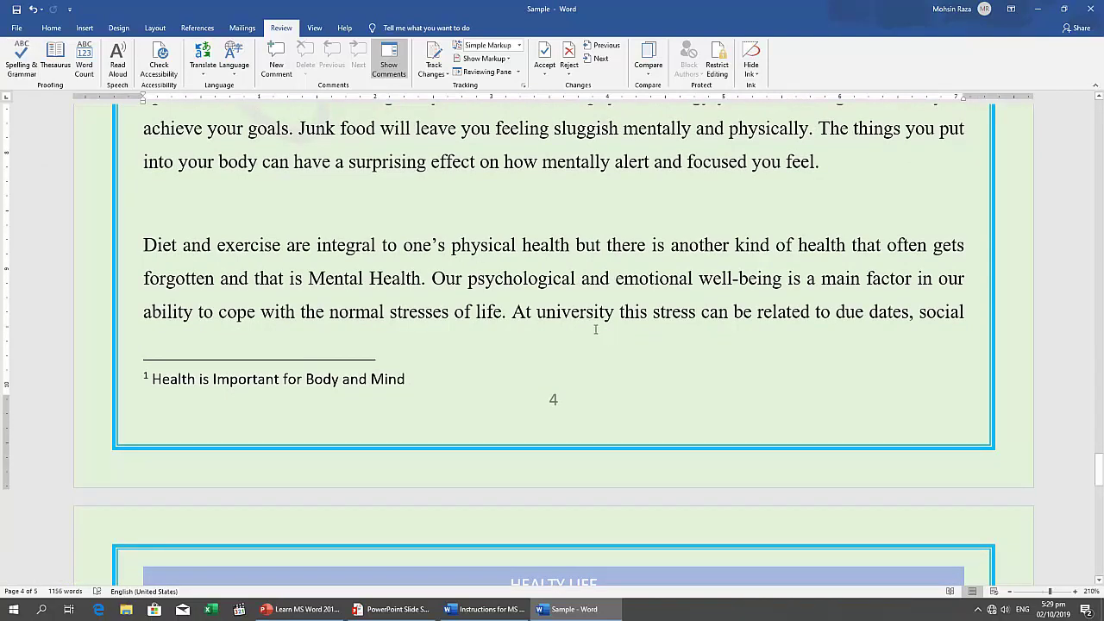
Bring the instructions document up beside the Sample document and read task 34 on the word count
{"action": "mouse_move", "coordinate": [590, 614]}
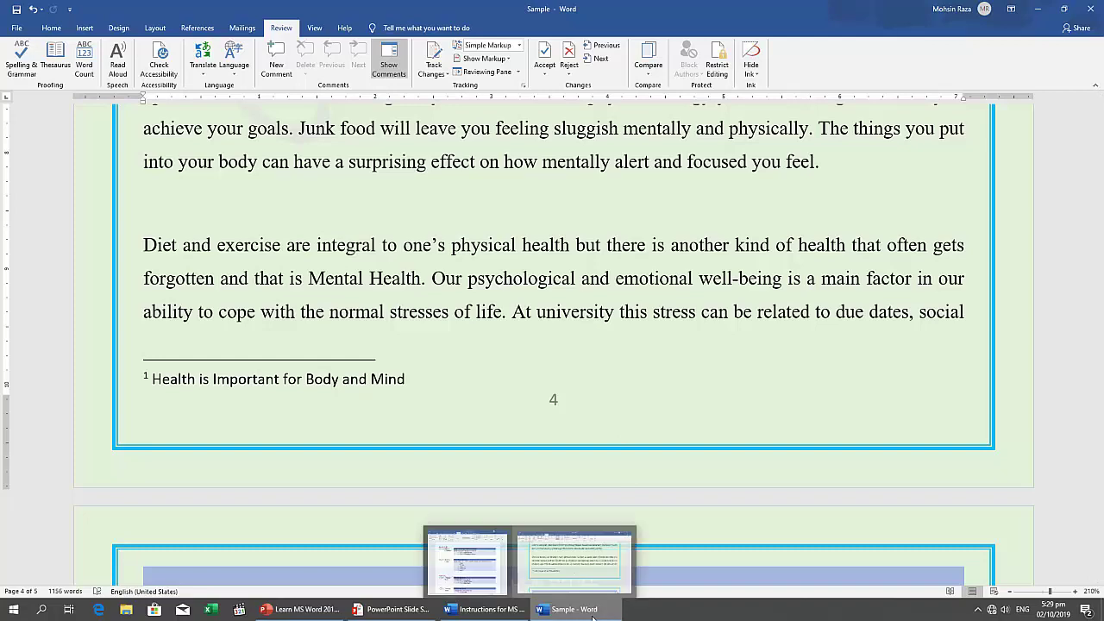
{"action": "left_click", "coordinate": [593, 616]}
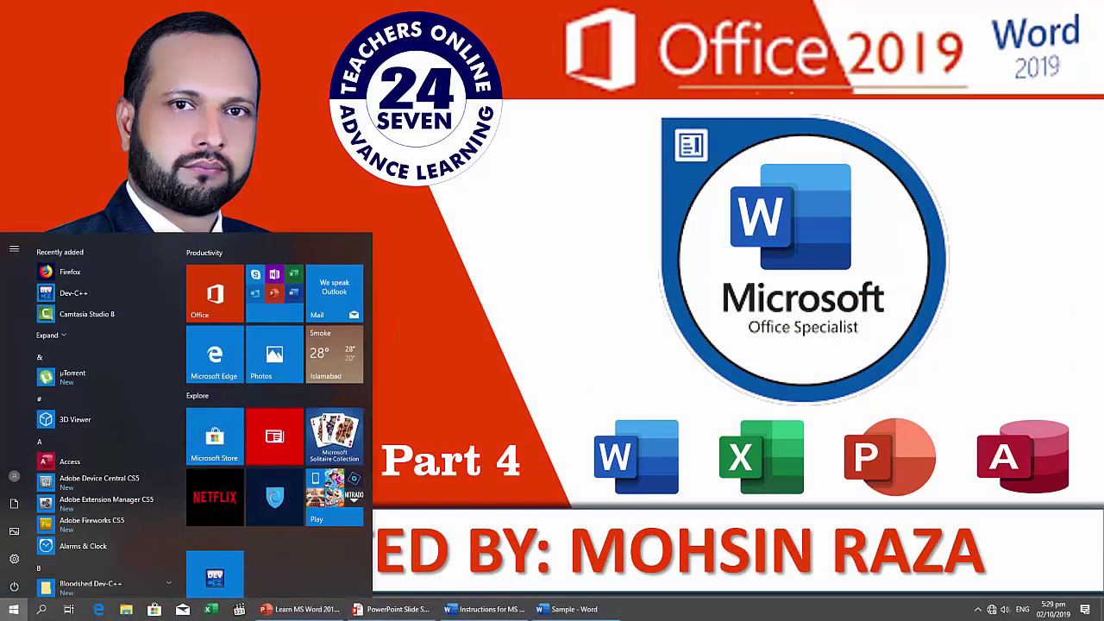
{"action": "left_click", "coordinate": [490, 610]}
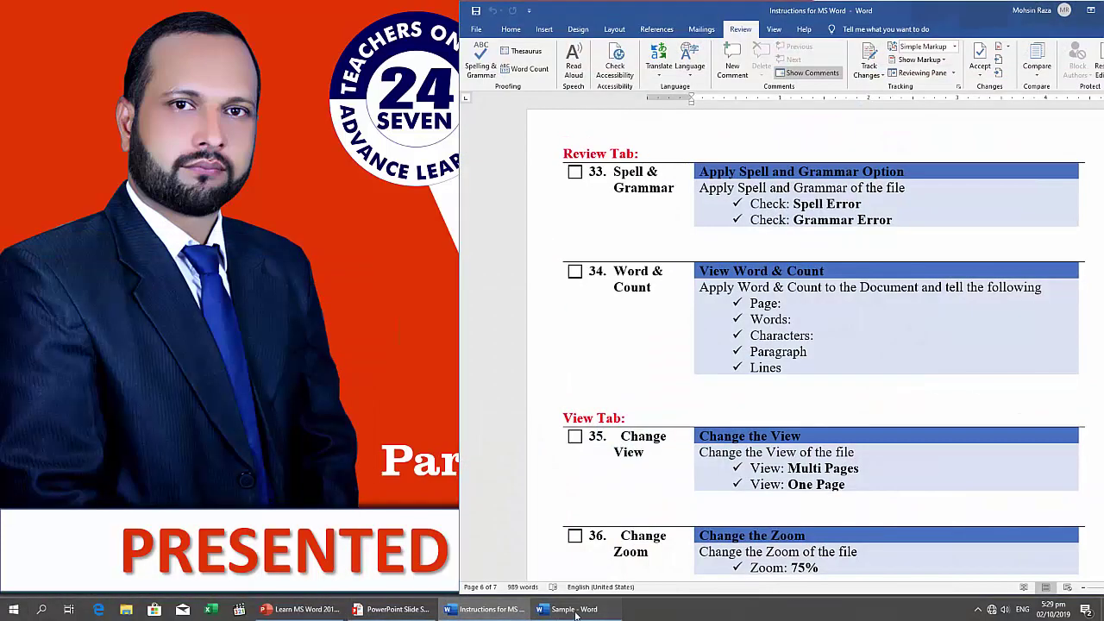
{"action": "left_click", "coordinate": [567, 613]}
{"action": "left_click", "coordinate": [1062, 11]}
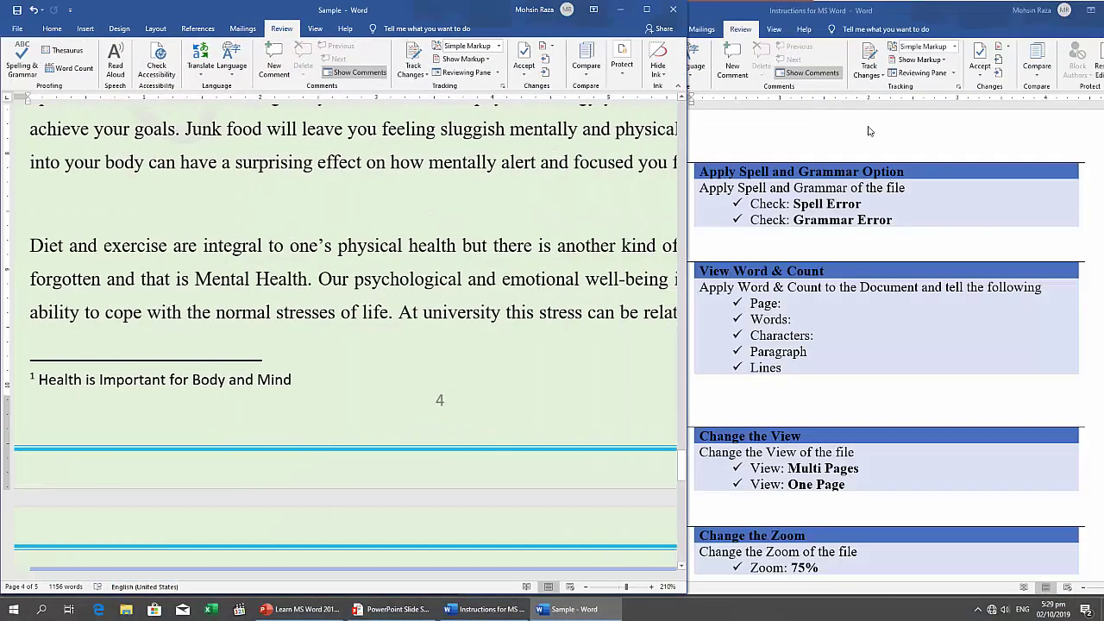
{"action": "left_click", "coordinate": [802, 391]}
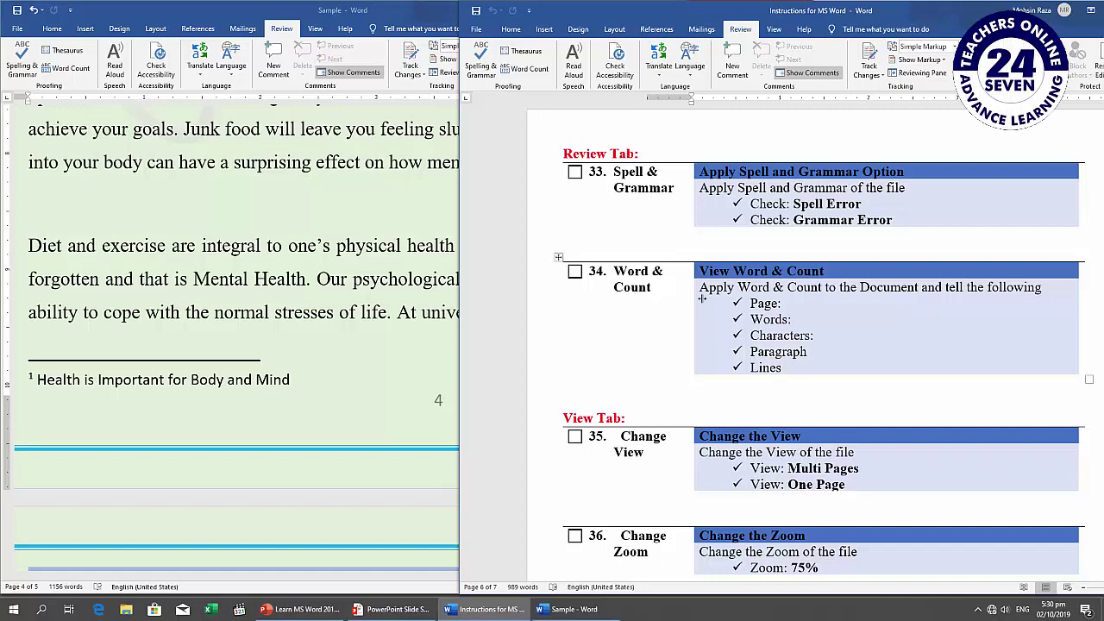
{"action": "double_click", "coordinate": [984, 19]}
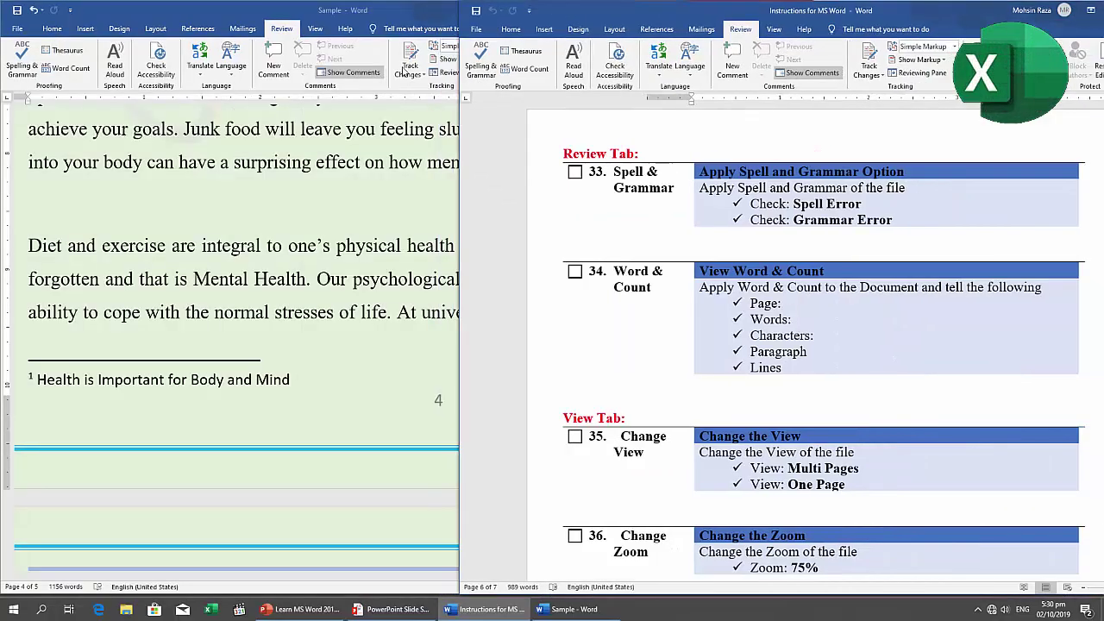
Maximize the Sample document, view its Word Count statistics for pages, words, characters, paragraphs and lines, and close the dialog
{"action": "double_click", "coordinate": [393, 19]}
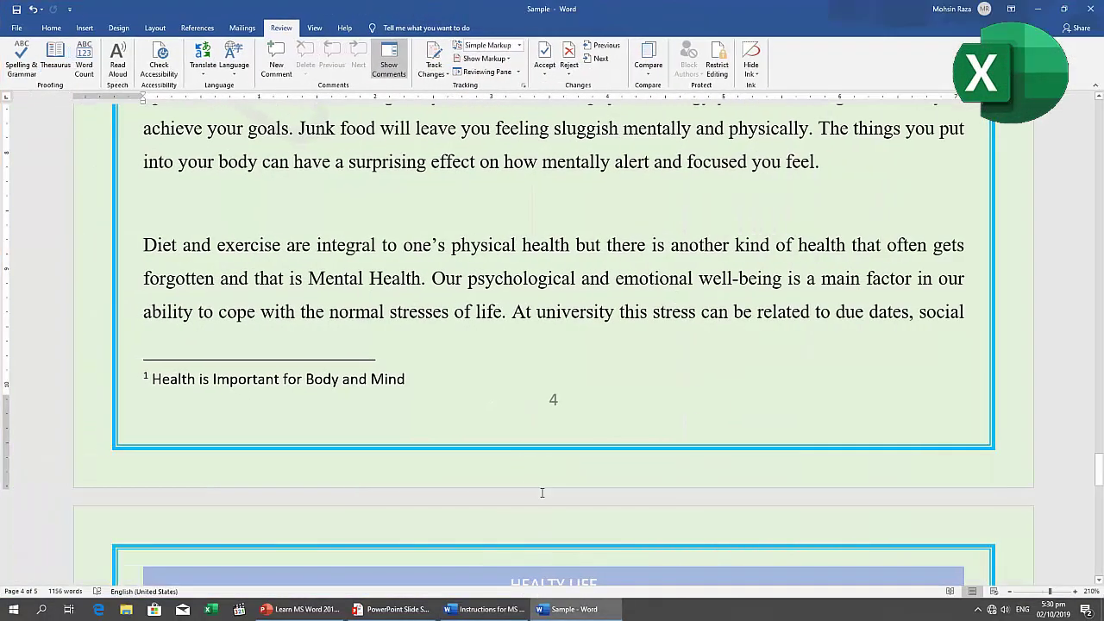
{"action": "scroll", "coordinate": [548, 343], "scroll_direction": "up", "scroll_amount": 5}
{"action": "scroll", "coordinate": [547, 343], "scroll_direction": "up", "scroll_amount": 2}
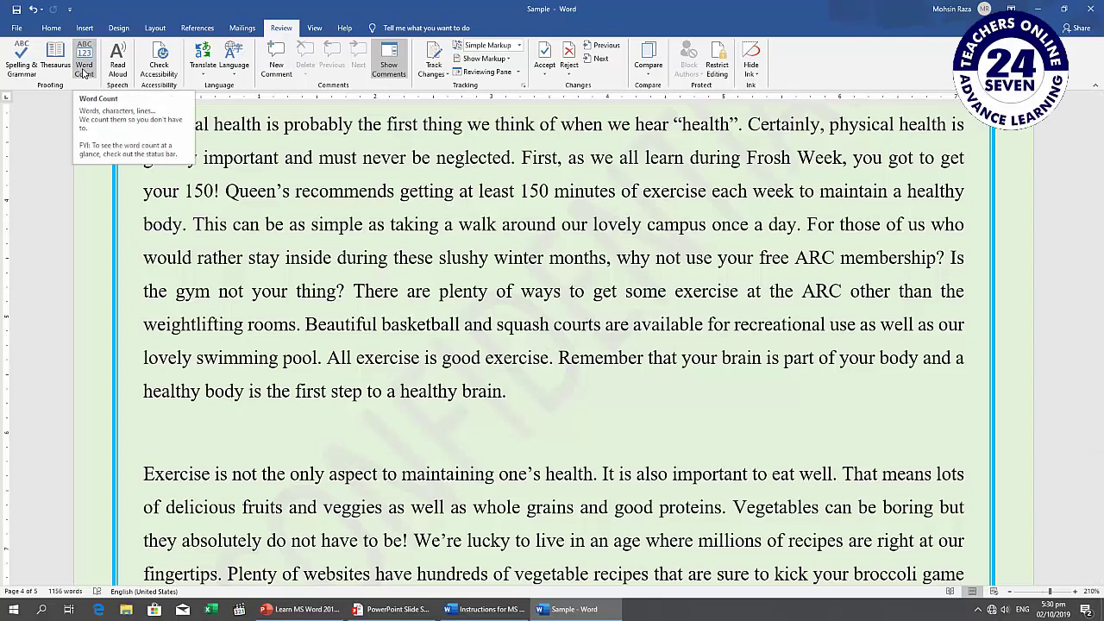
{"action": "left_click", "coordinate": [84, 71]}
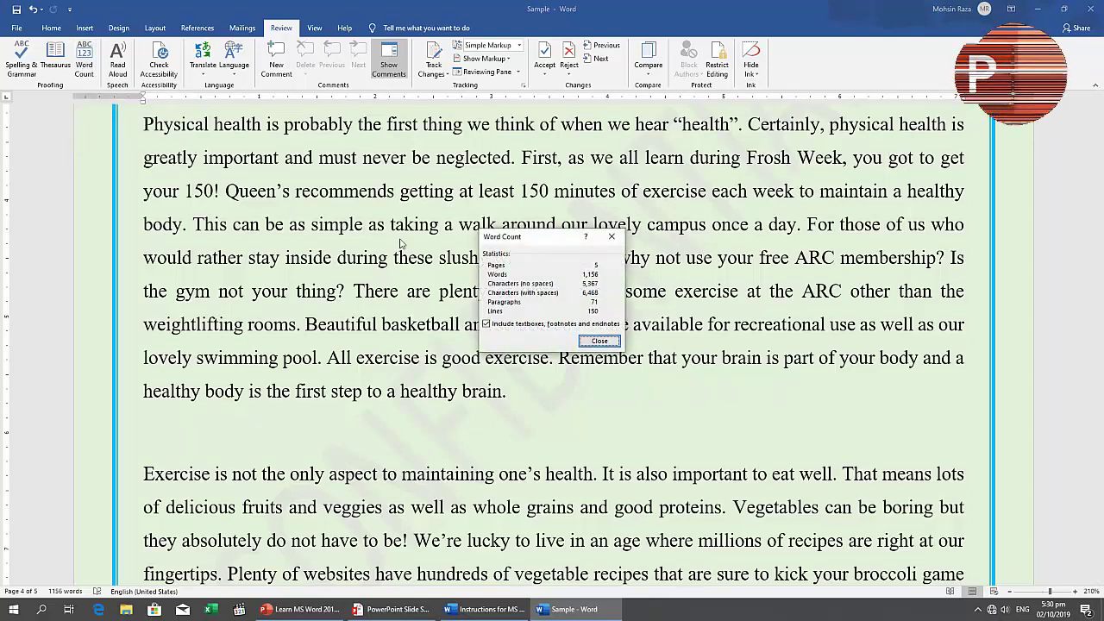
{"action": "left_click_drag", "start_coordinate": [528, 236], "coordinate": [576, 276]}
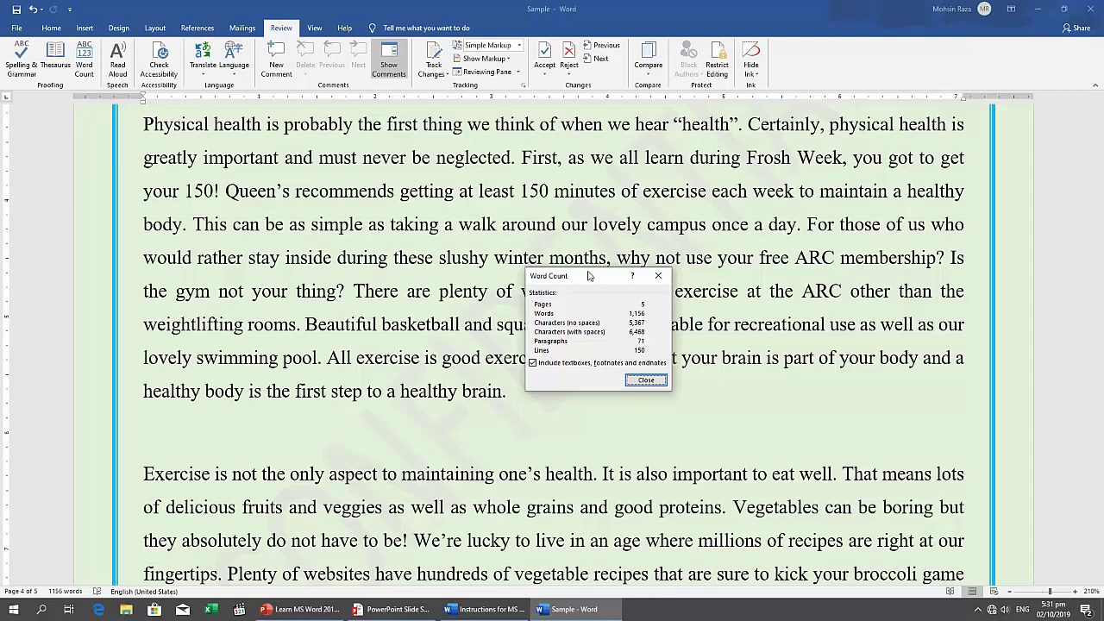
{"action": "left_click", "coordinate": [645, 380]}
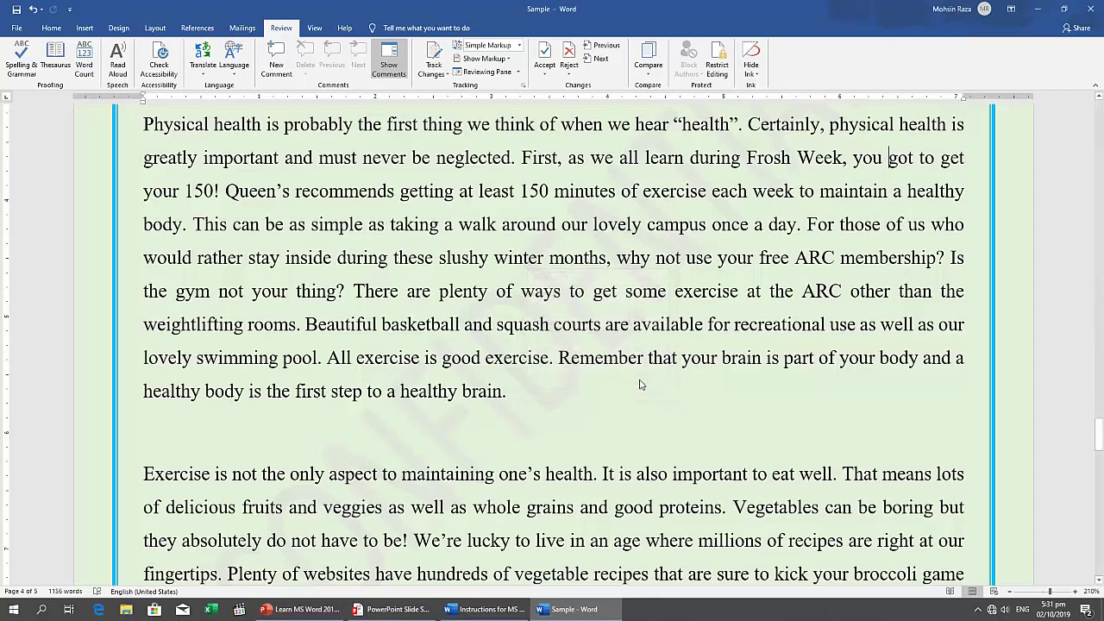
Return to the maximized instructions document and read View Tab tasks 35 to 37 on views, zoom and shows
{"action": "mouse_move", "coordinate": [573, 611]}
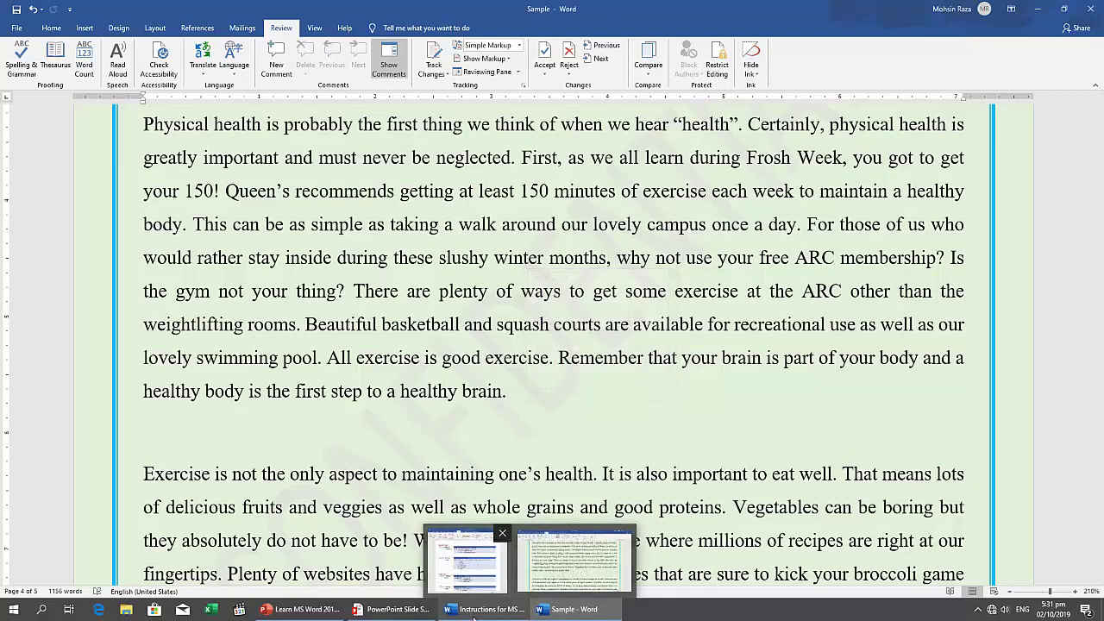
{"action": "left_click", "coordinate": [467, 561]}
{"action": "double_click", "coordinate": [1041, 12]}
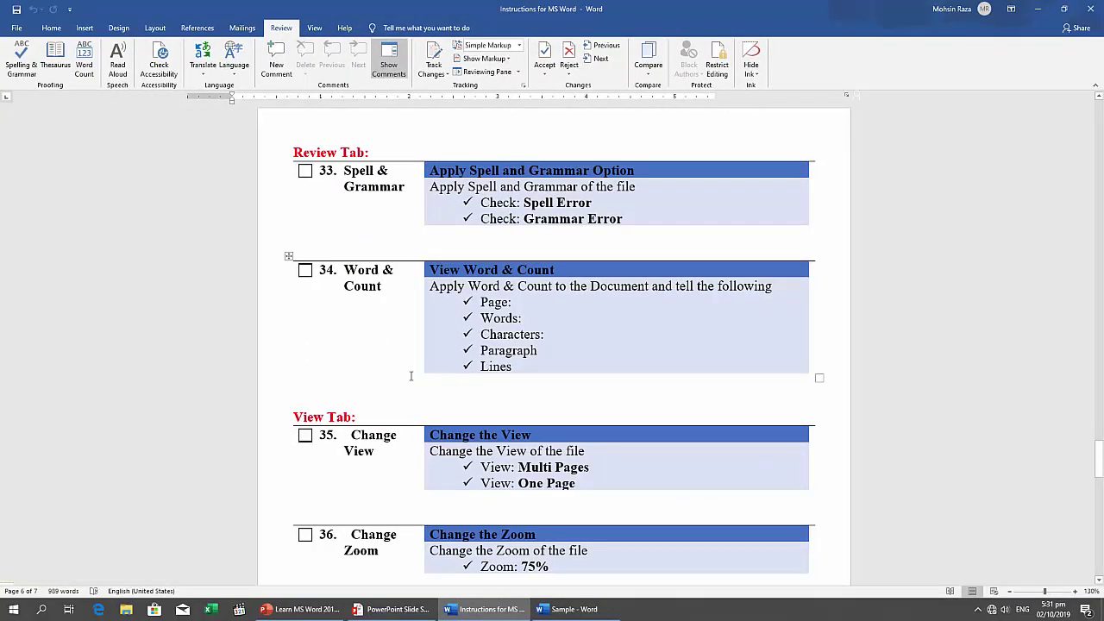
{"action": "left_click", "coordinate": [315, 29]}
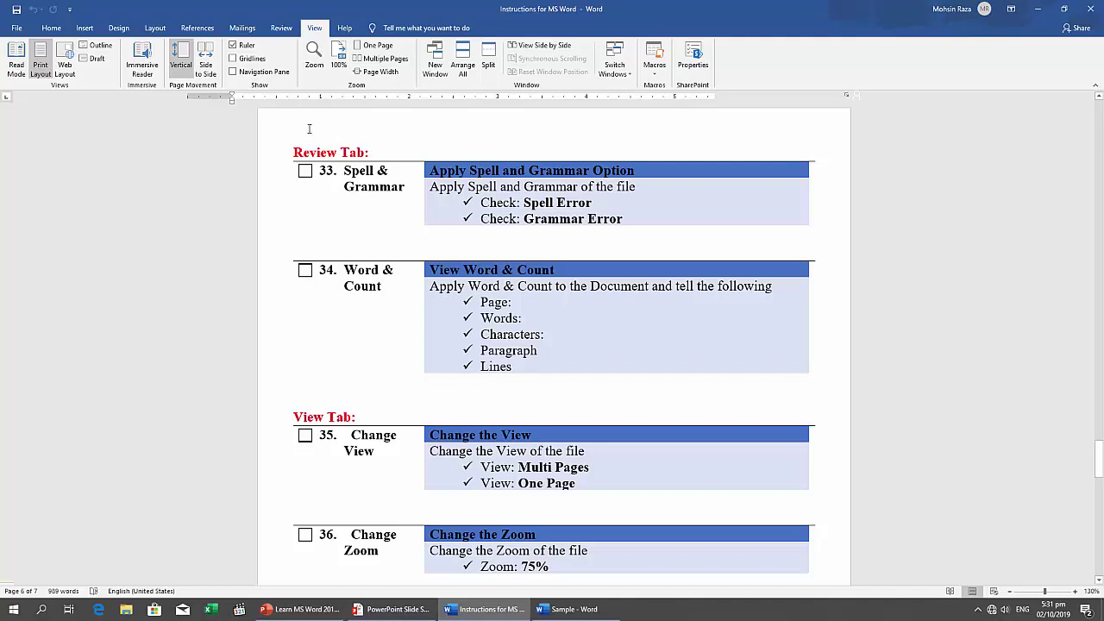
{"action": "scroll", "coordinate": [338, 267], "scroll_direction": "down", "scroll_amount": 1}
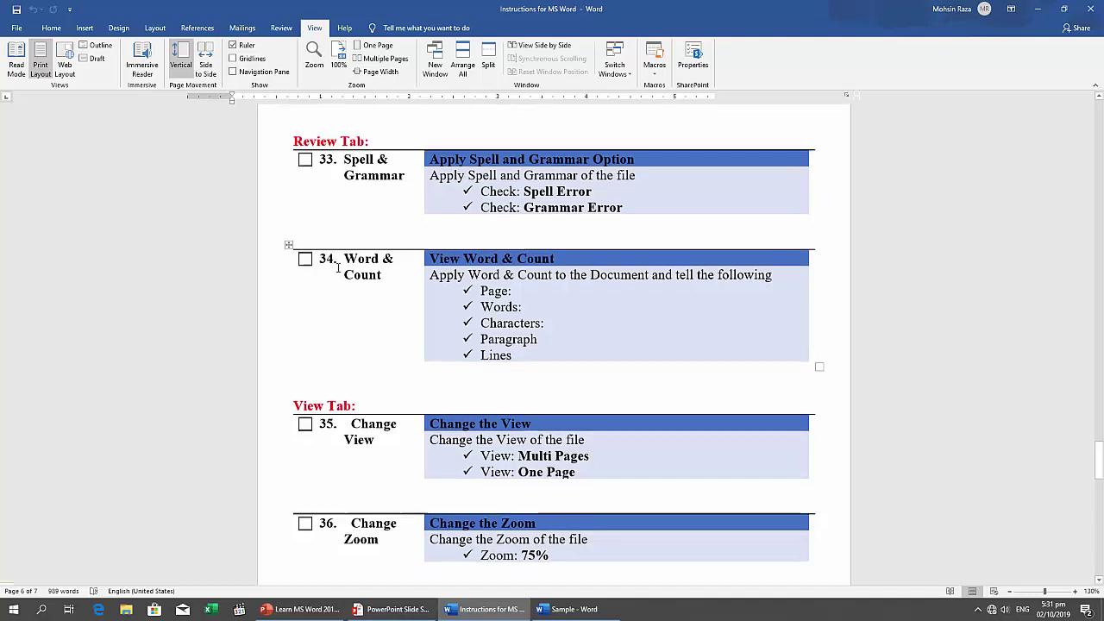
{"action": "scroll", "coordinate": [338, 268], "scroll_direction": "down", "scroll_amount": 3}
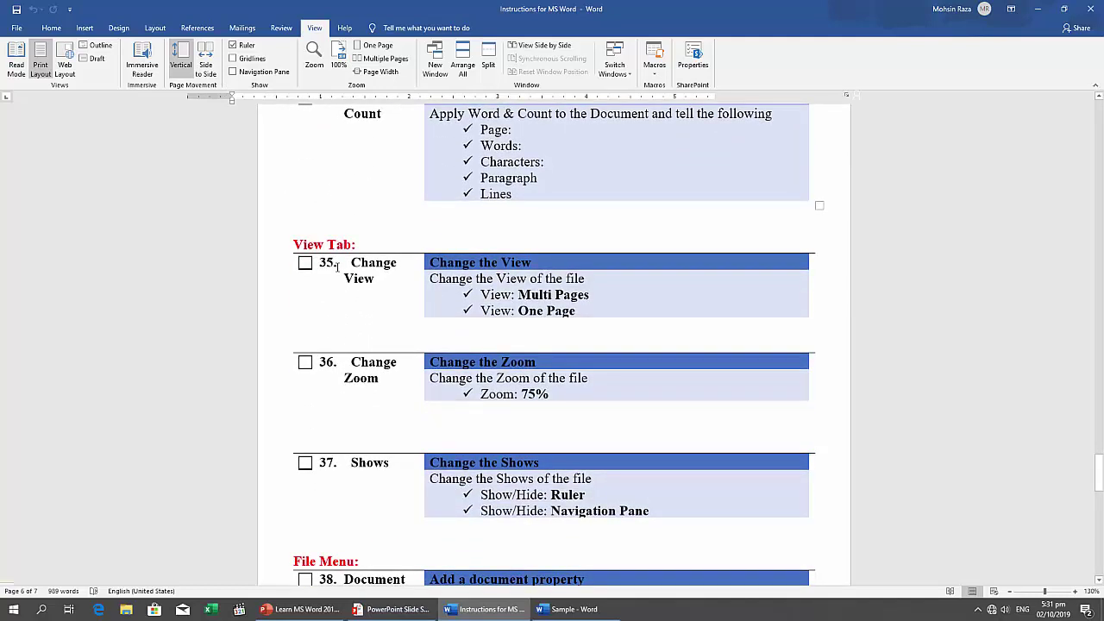
{"action": "scroll", "coordinate": [337, 265], "scroll_direction": "up", "scroll_amount": 1}
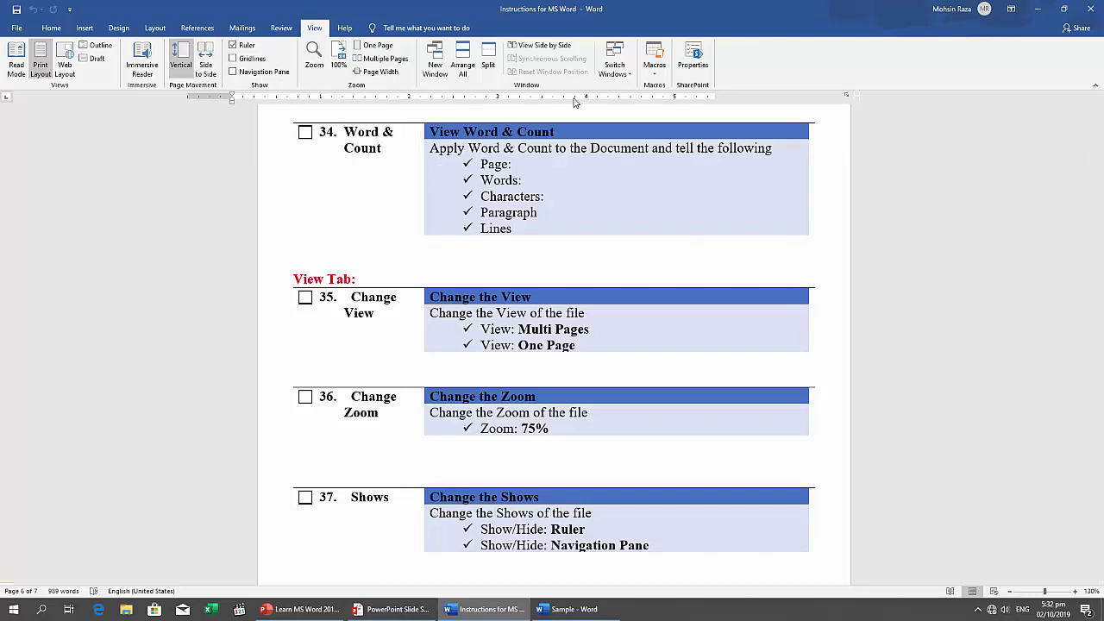
{"action": "scroll", "coordinate": [382, 236], "scroll_direction": "down", "scroll_amount": 2}
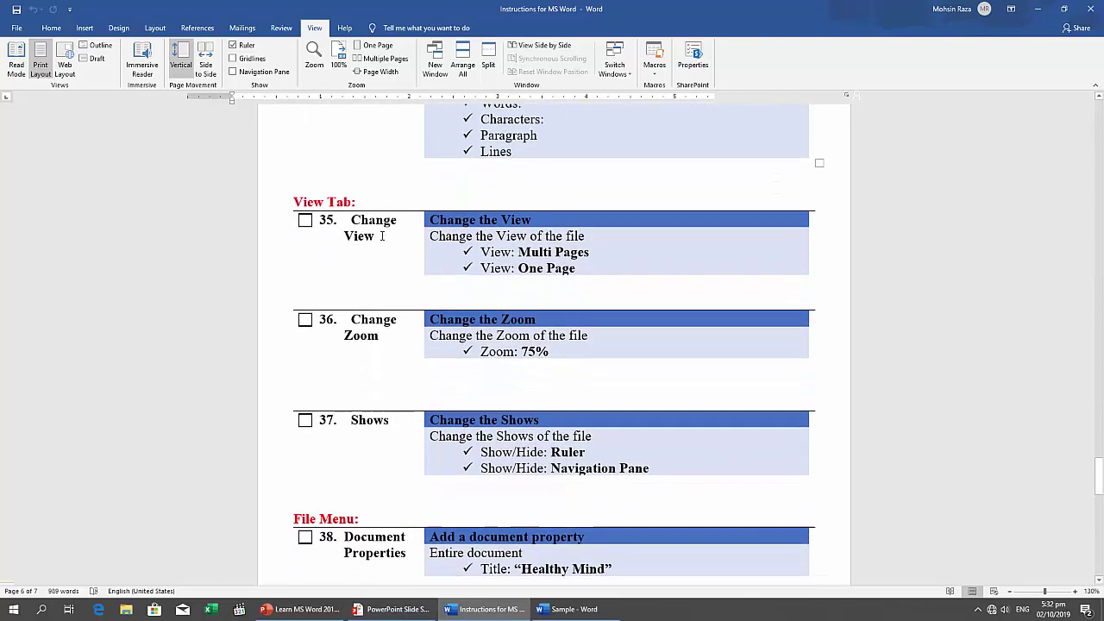
Finish reading View Tab task 35 in the instructions document, restore its window down, and bring the Sample document's view options forward
{"action": "scroll", "coordinate": [383, 236], "scroll_direction": "down", "scroll_amount": 2}
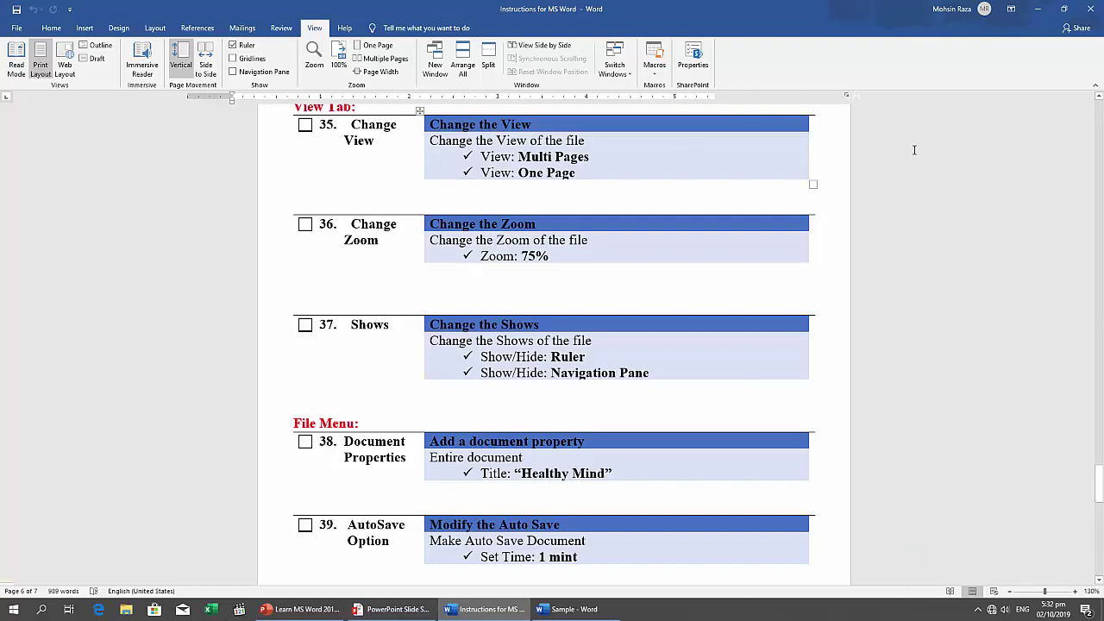
{"action": "left_click", "coordinate": [1064, 9]}
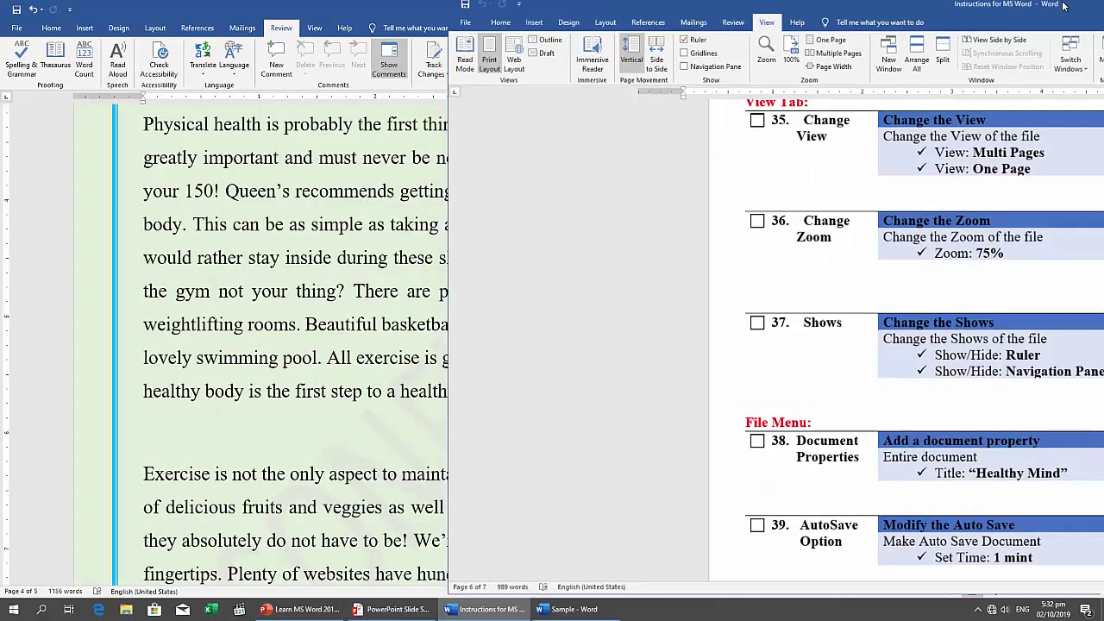
{"action": "left_click", "coordinate": [335, 210]}
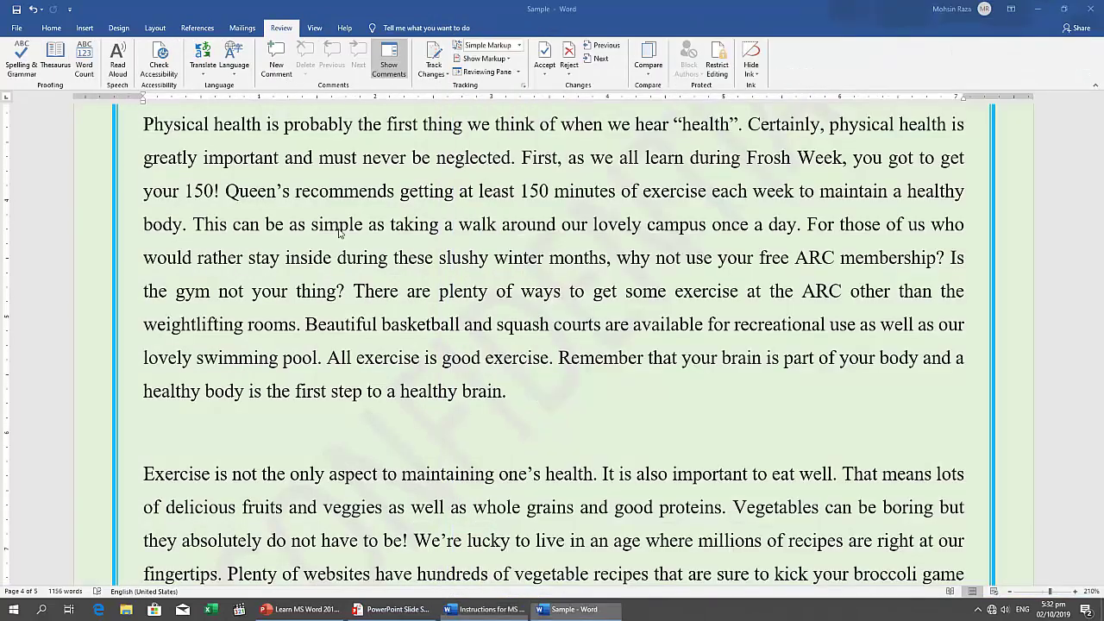
{"action": "left_click", "coordinate": [316, 29]}
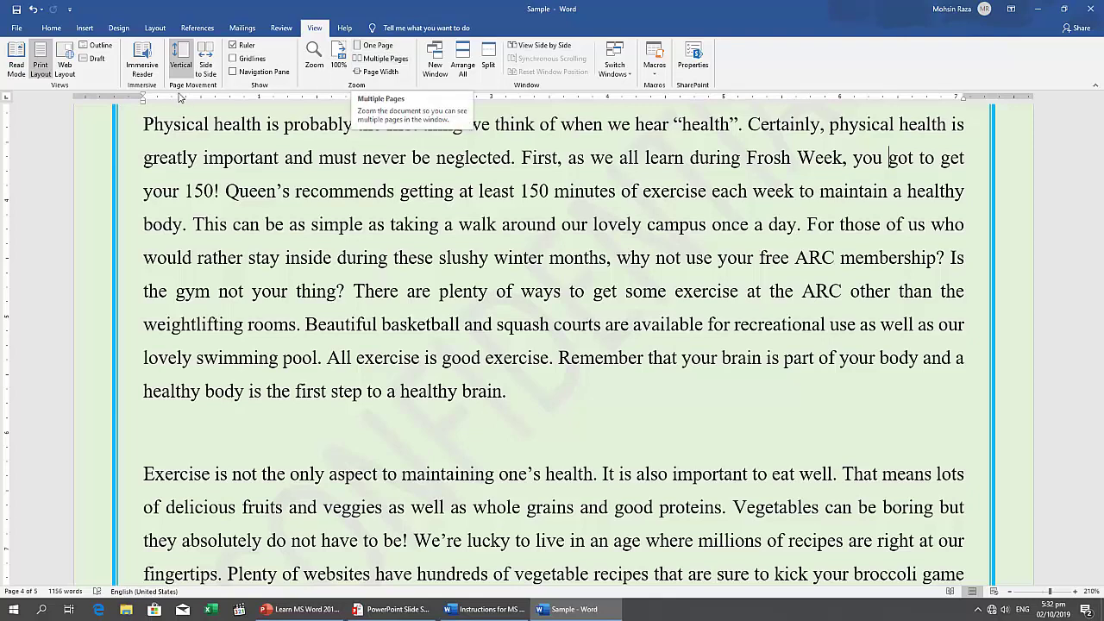
Switch the Sample document's page movement to Side to Side, browse its pages, and set the movement back to Vertical
{"action": "left_click", "coordinate": [208, 55]}
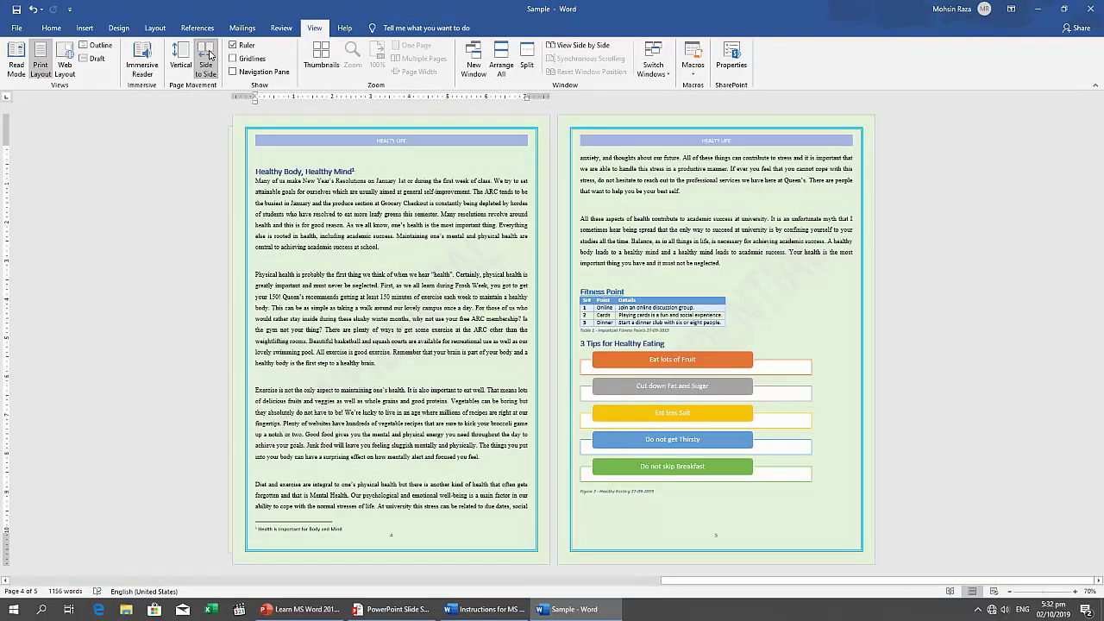
{"action": "scroll", "coordinate": [429, 356], "scroll_direction": "up", "scroll_amount": 3}
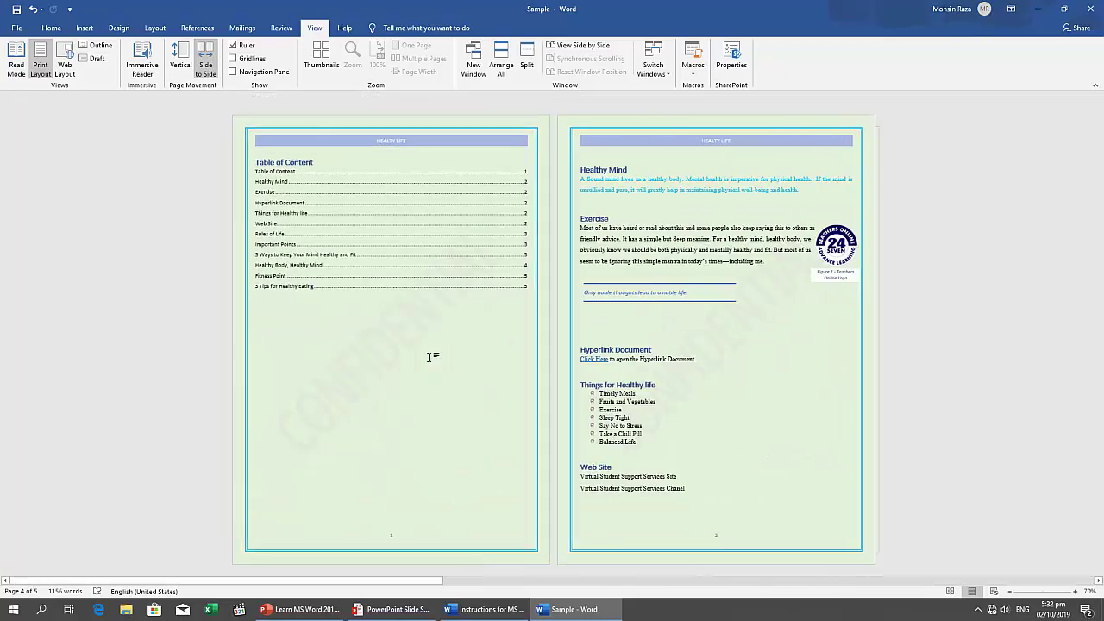
{"action": "scroll", "coordinate": [429, 356], "scroll_direction": "down", "scroll_amount": 2}
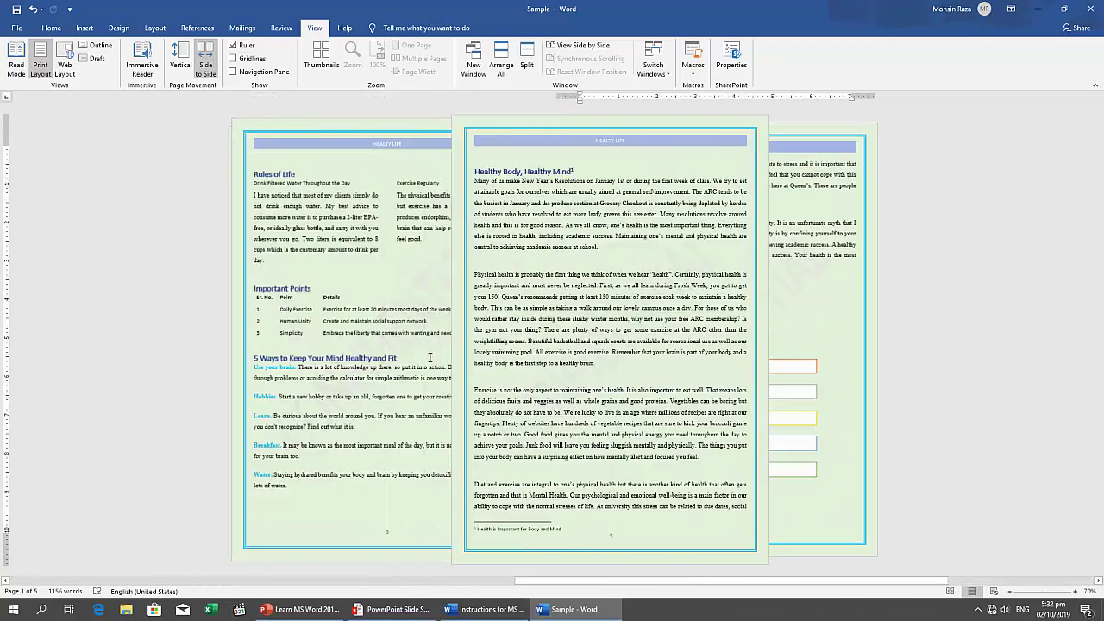
{"action": "scroll", "coordinate": [430, 357], "scroll_direction": "down", "scroll_amount": 1}
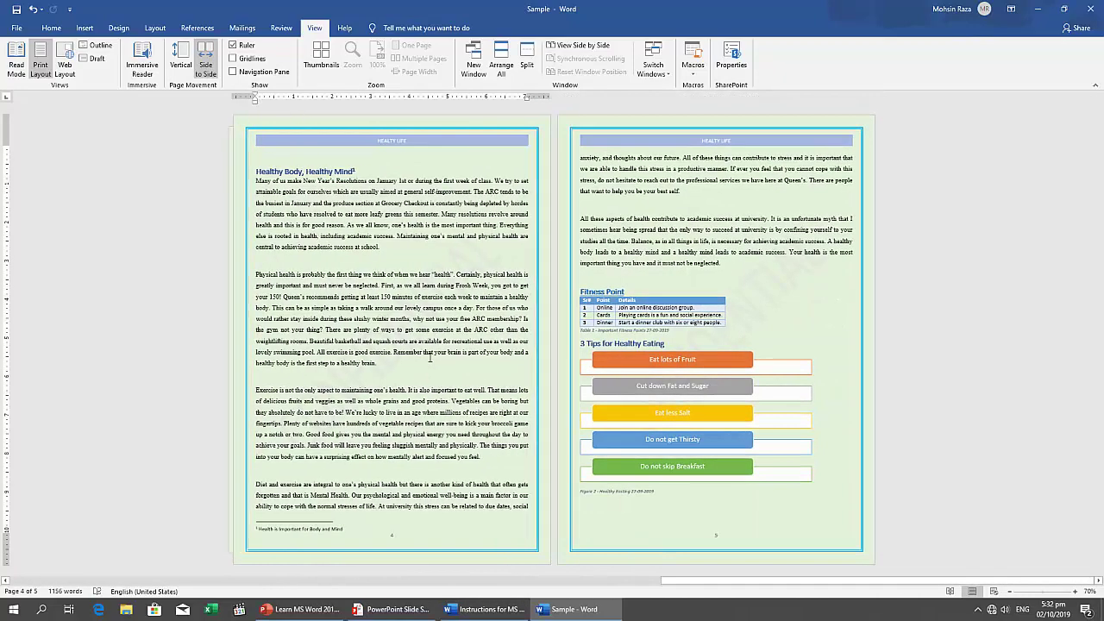
{"action": "scroll", "coordinate": [430, 357], "scroll_direction": "up", "scroll_amount": 3}
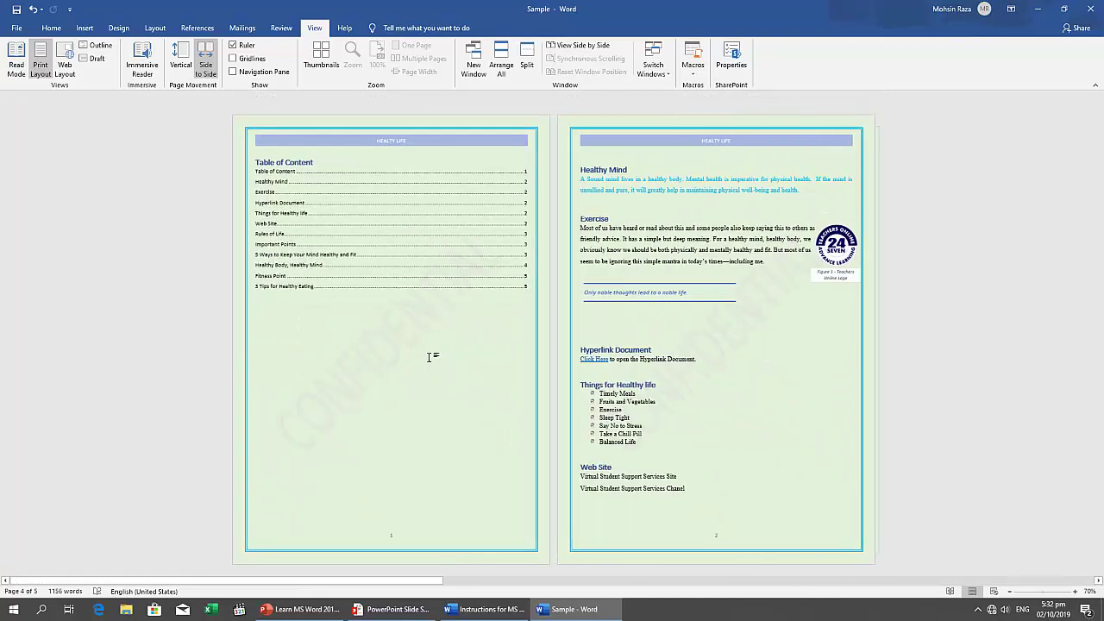
{"action": "left_click", "coordinate": [181, 60]}
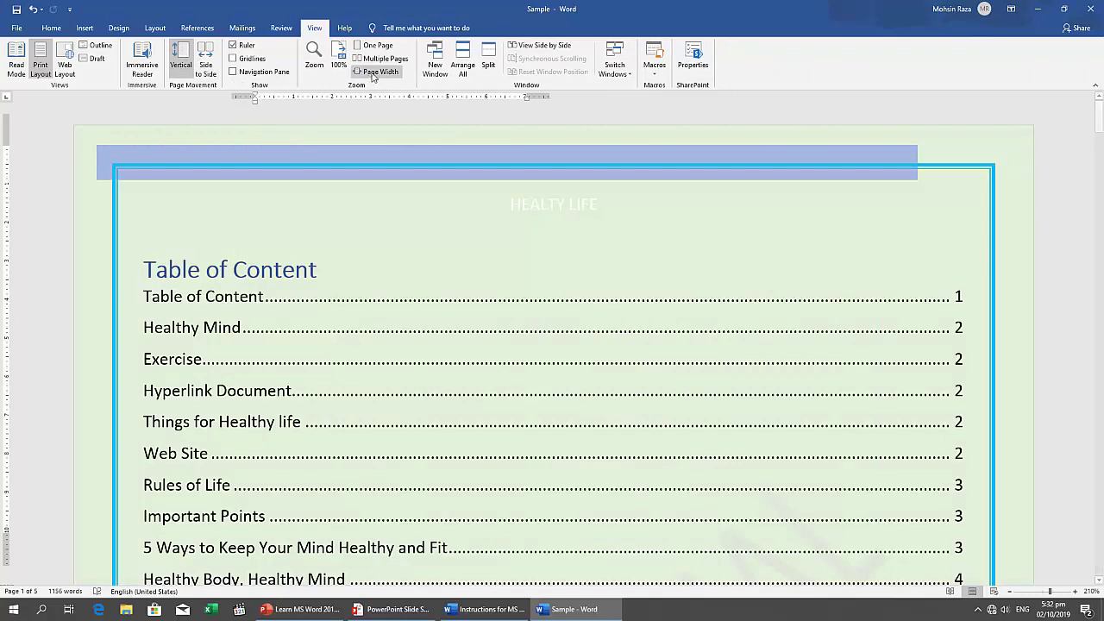
Show the Sample document in Multiple Pages view, look through all its pages, and change the view to One Page
{"action": "left_click", "coordinate": [385, 59]}
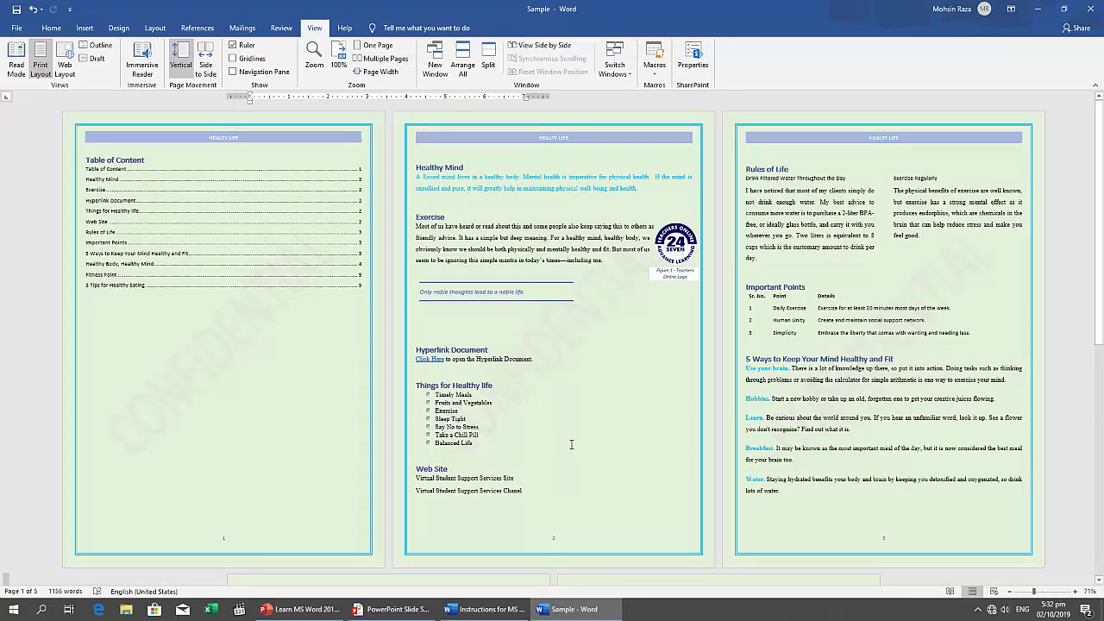
{"action": "scroll", "coordinate": [571, 444], "scroll_direction": "down", "scroll_amount": 10}
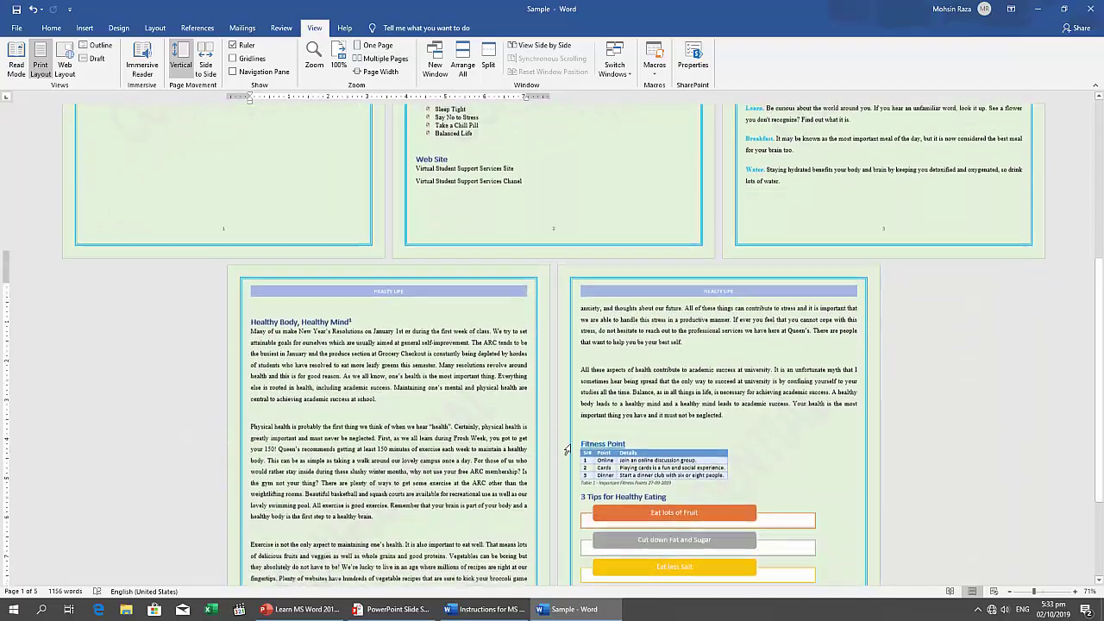
{"action": "scroll", "coordinate": [569, 447], "scroll_direction": "up", "scroll_amount": 10}
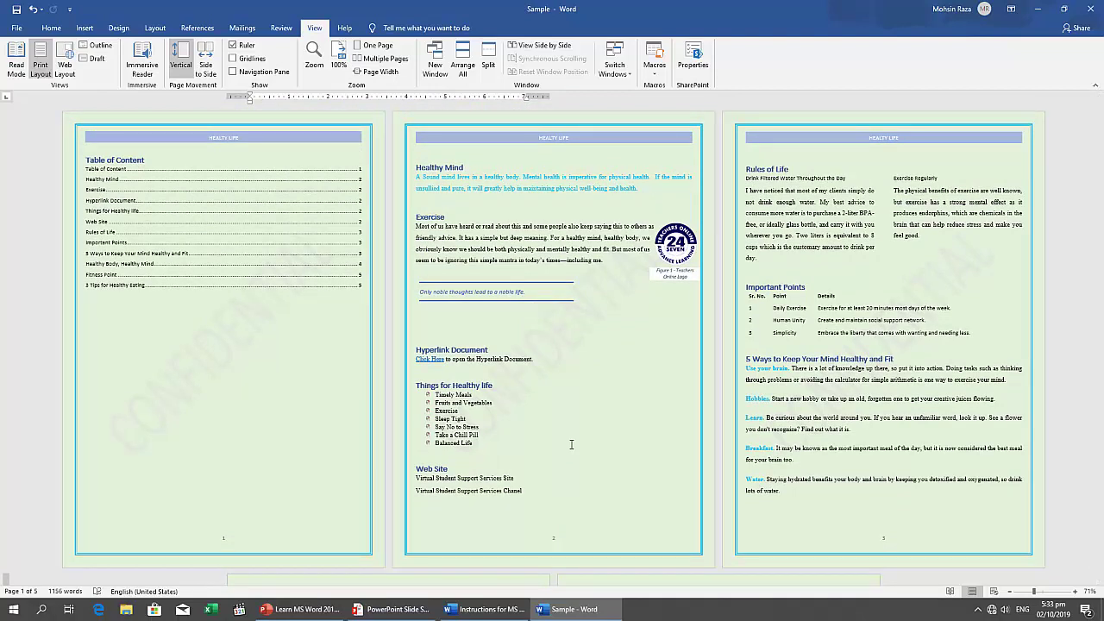
{"action": "left_click", "coordinate": [395, 46]}
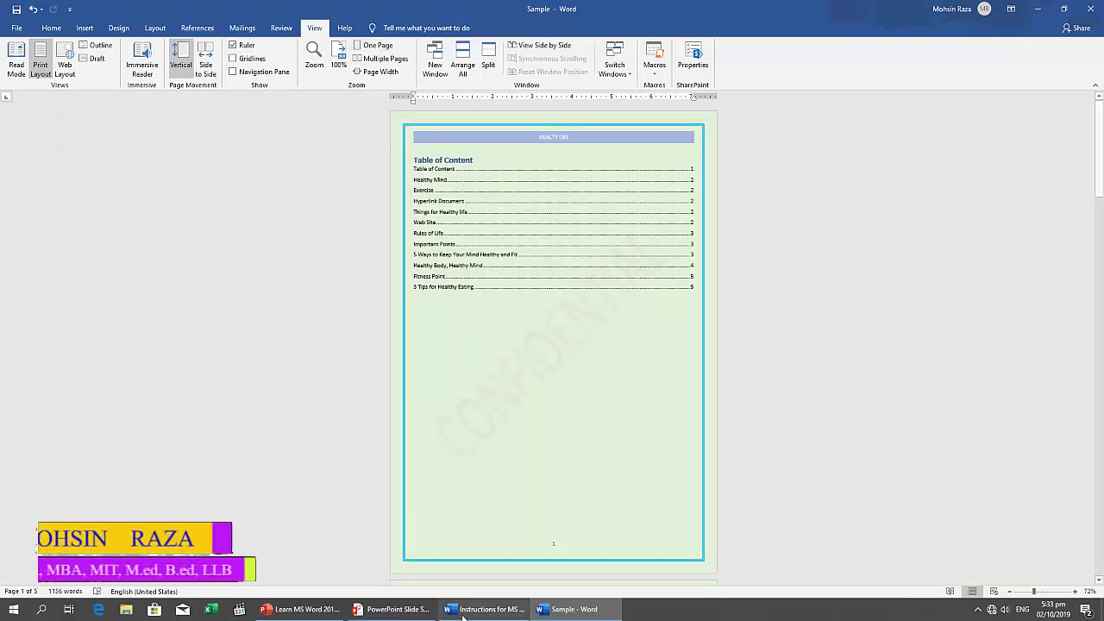
Switch to the instructions document, maximize it, and read task 36 on changing the zoom
{"action": "mouse_move", "coordinate": [601, 612]}
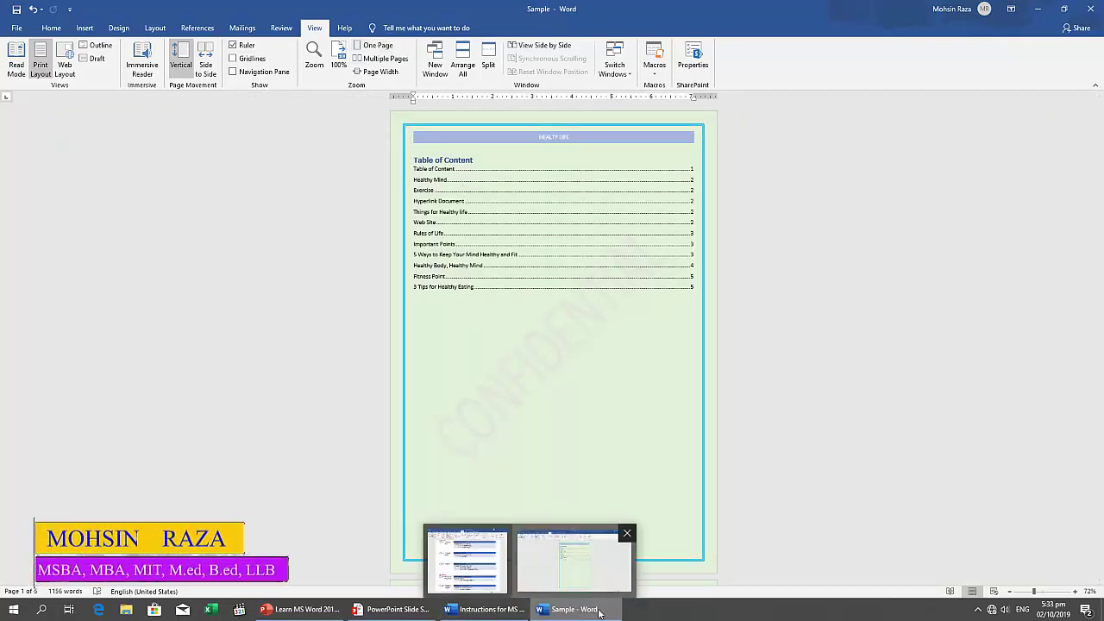
{"action": "left_click", "coordinate": [467, 561]}
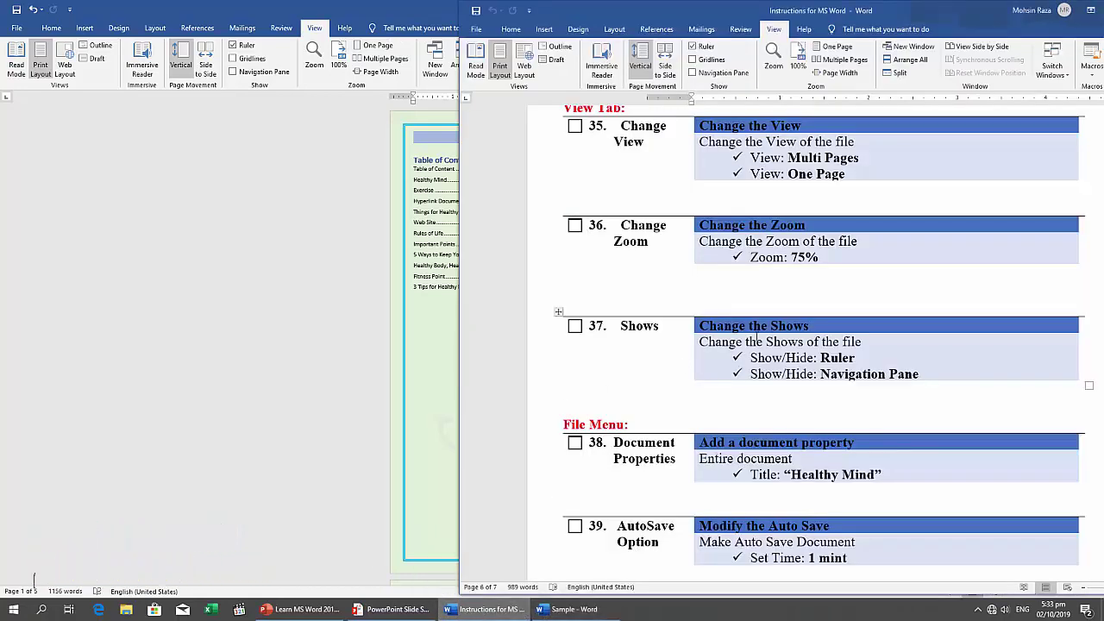
{"action": "double_click", "coordinate": [971, 10]}
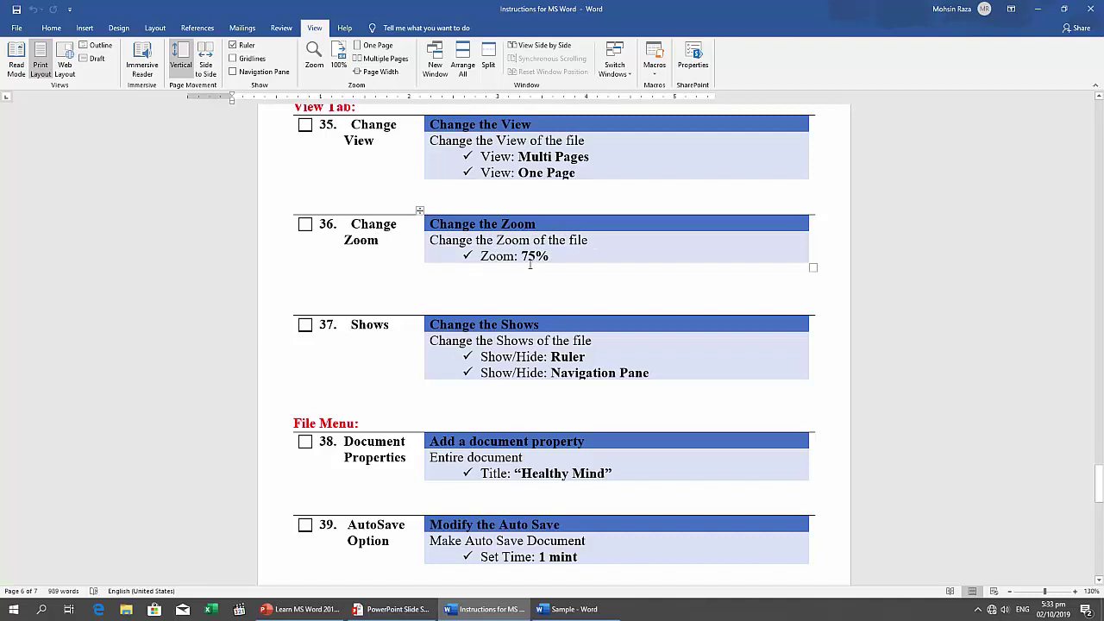
Return to the Sample document and set its zoom to the 75% preset
{"action": "left_click", "coordinate": [554, 611]}
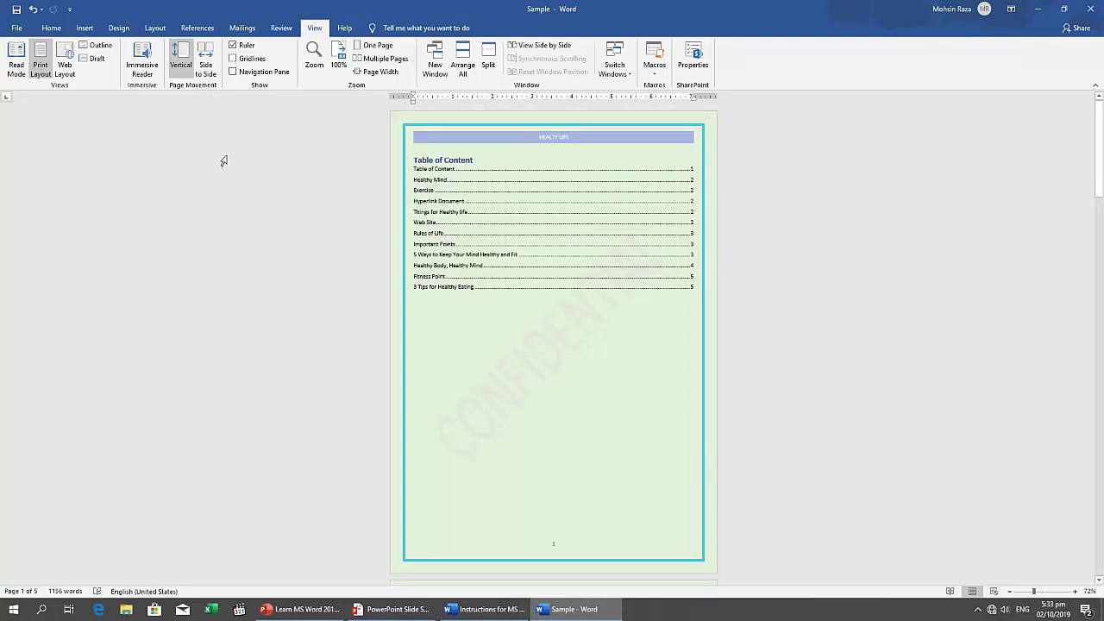
{"action": "left_click", "coordinate": [314, 57]}
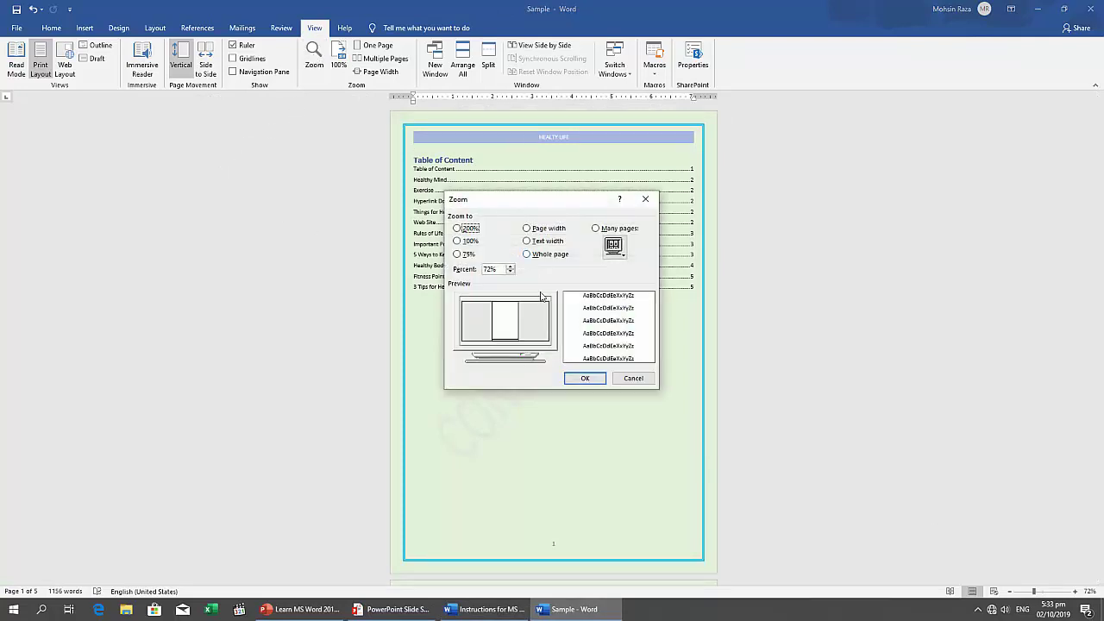
{"action": "left_click", "coordinate": [459, 254]}
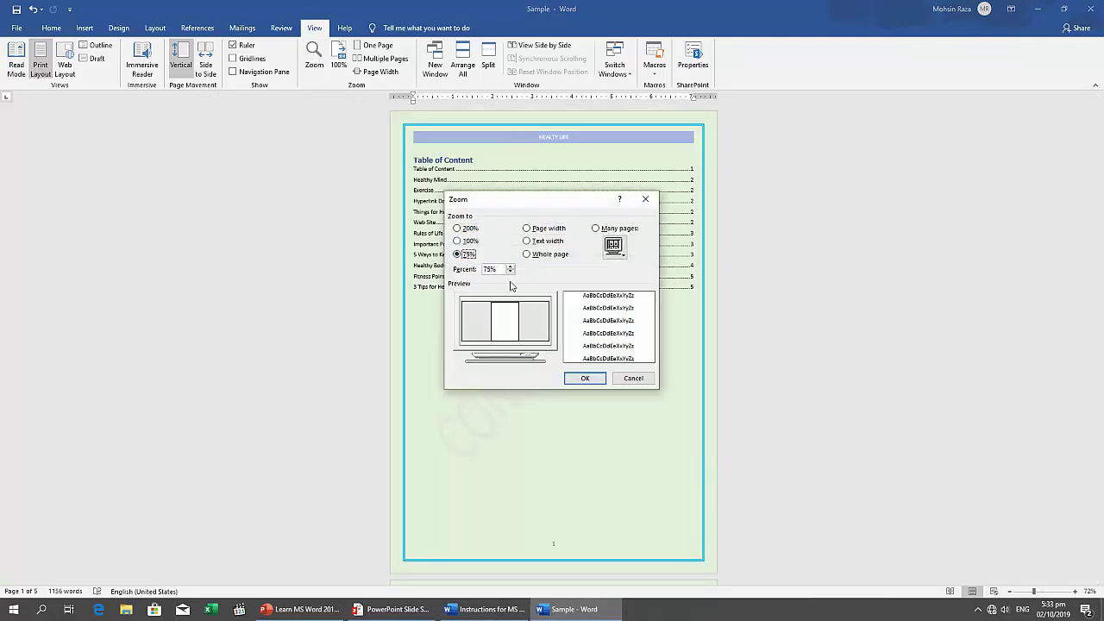
{"action": "left_click", "coordinate": [578, 378]}
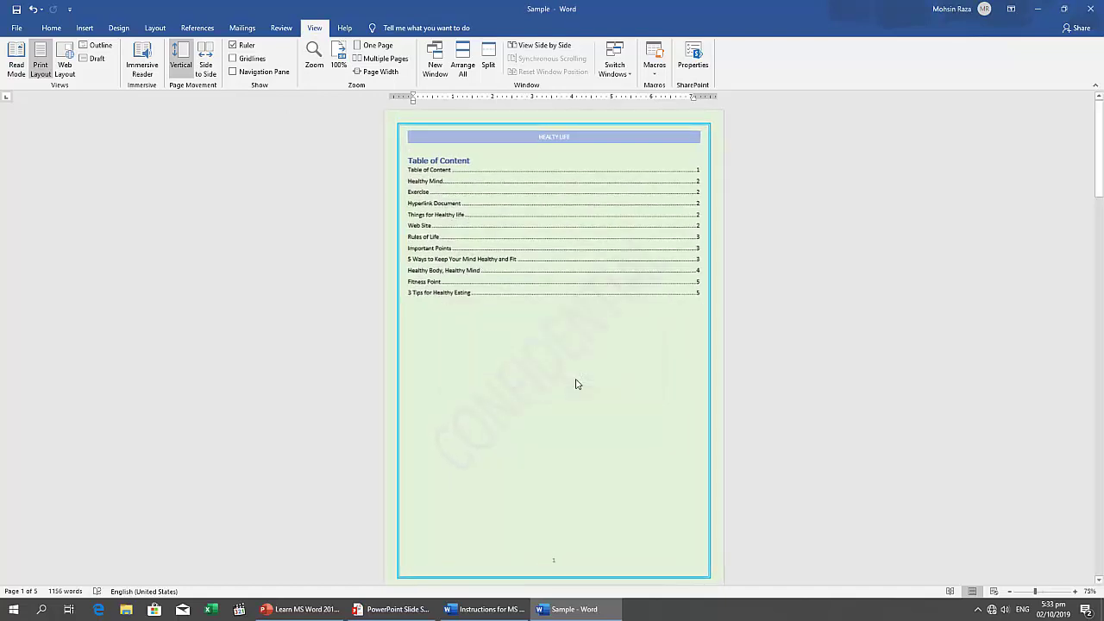
Set the Sample document's zoom to the 100% preset and look through the first pages
{"action": "left_click", "coordinate": [316, 57]}
{"action": "left_click", "coordinate": [458, 241]}
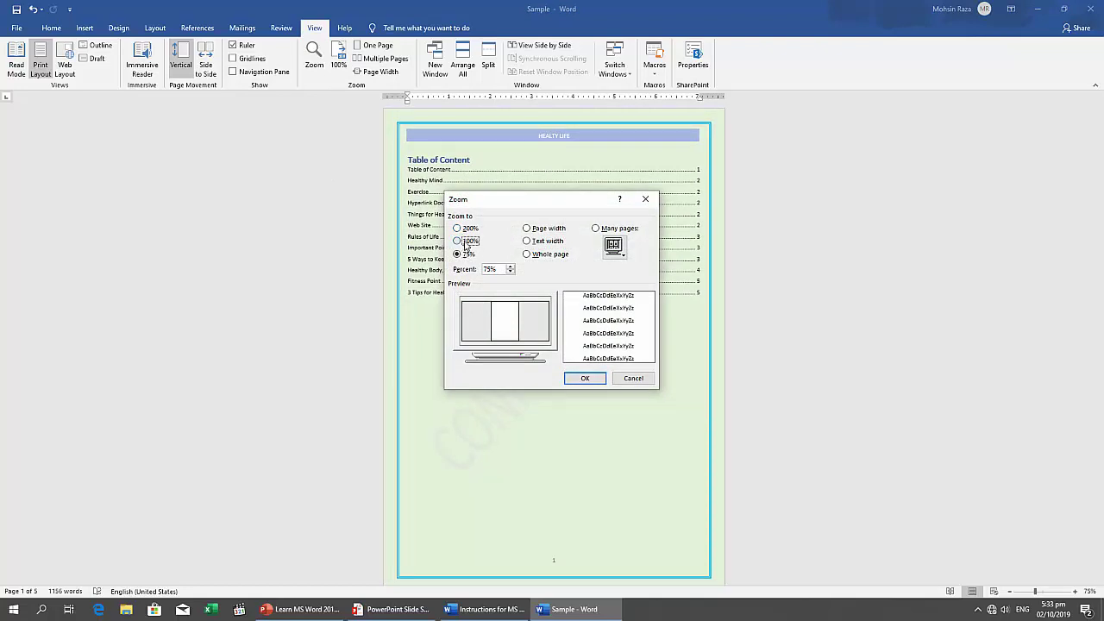
{"action": "left_click", "coordinate": [572, 380]}
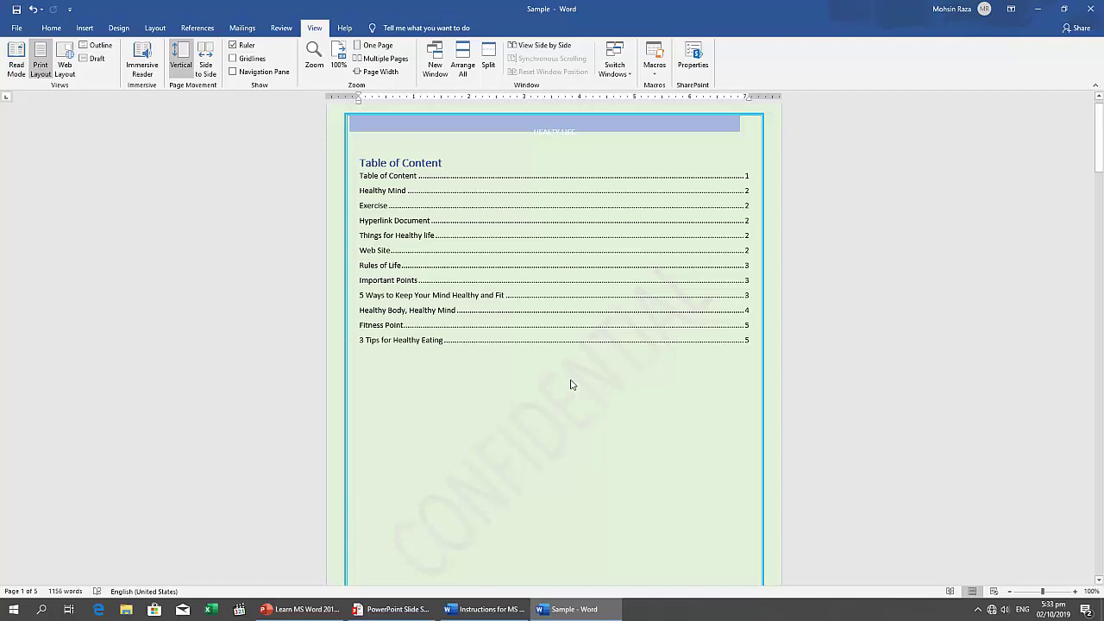
{"action": "scroll", "coordinate": [571, 384], "scroll_direction": "down", "scroll_amount": 8}
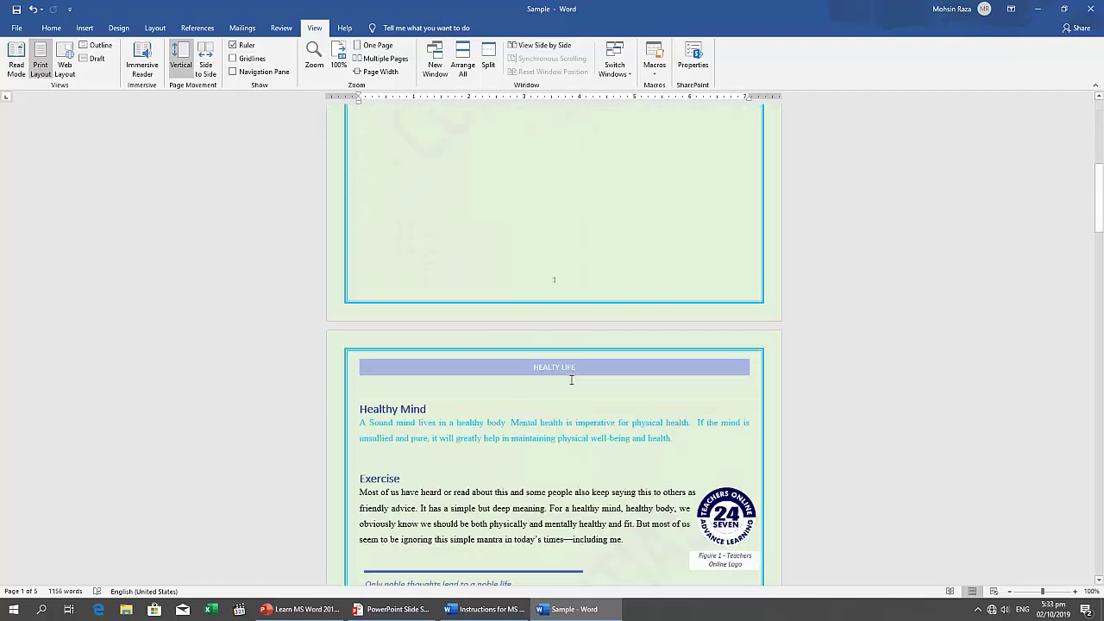
{"action": "scroll", "coordinate": [571, 379], "scroll_direction": "down", "scroll_amount": 4}
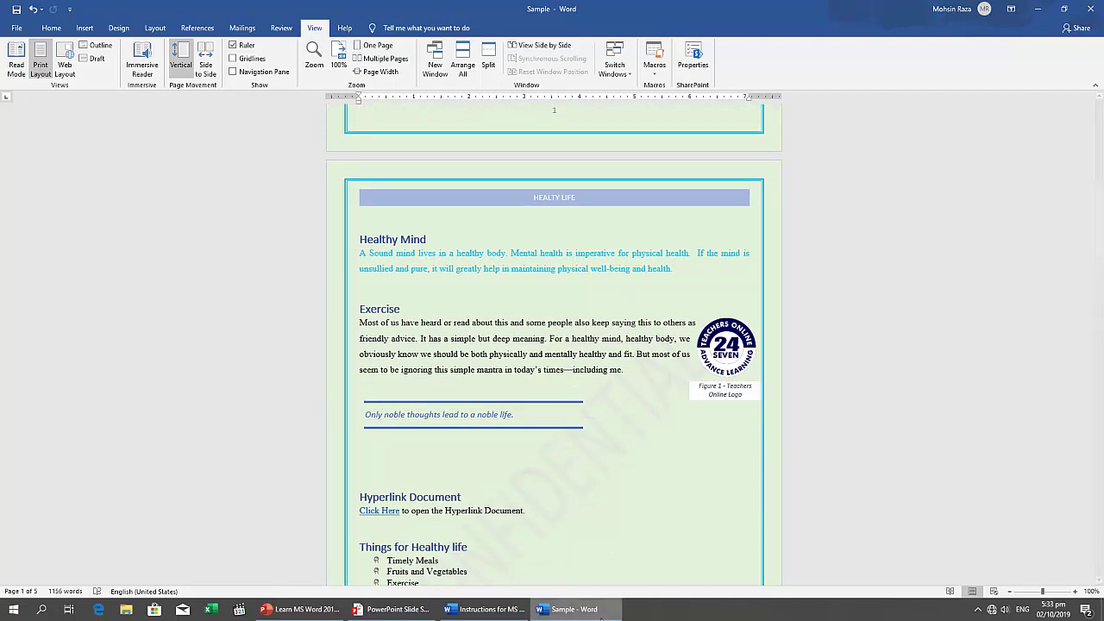
Read task 37 on shows in the instructions document, and hide and show the ruler in the Sample document
{"action": "left_click", "coordinate": [485, 609]}
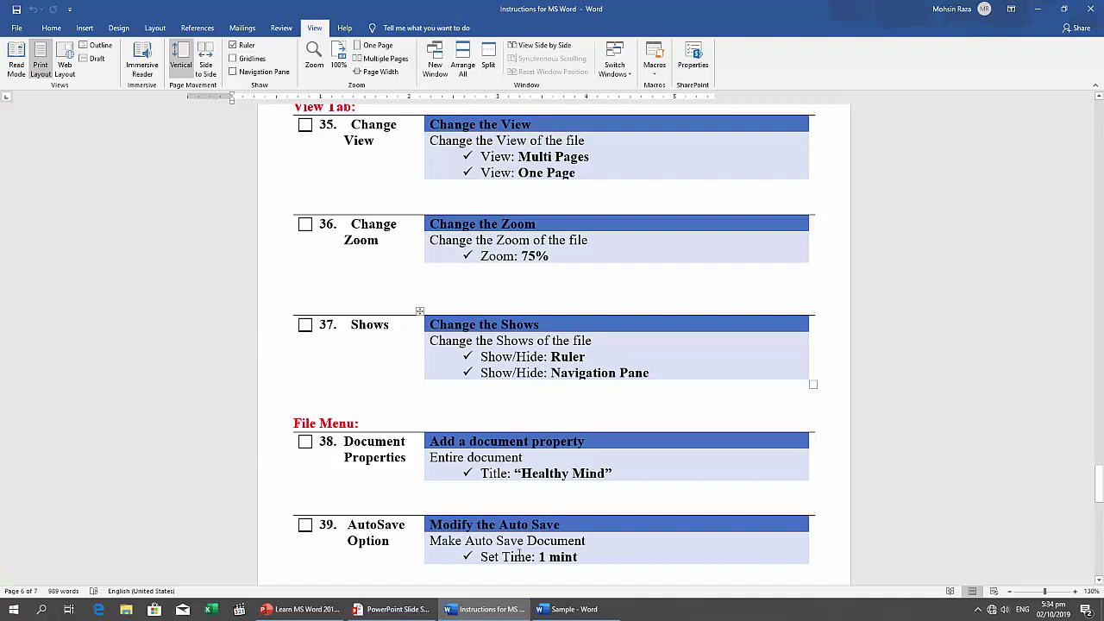
{"action": "left_click", "coordinate": [544, 607]}
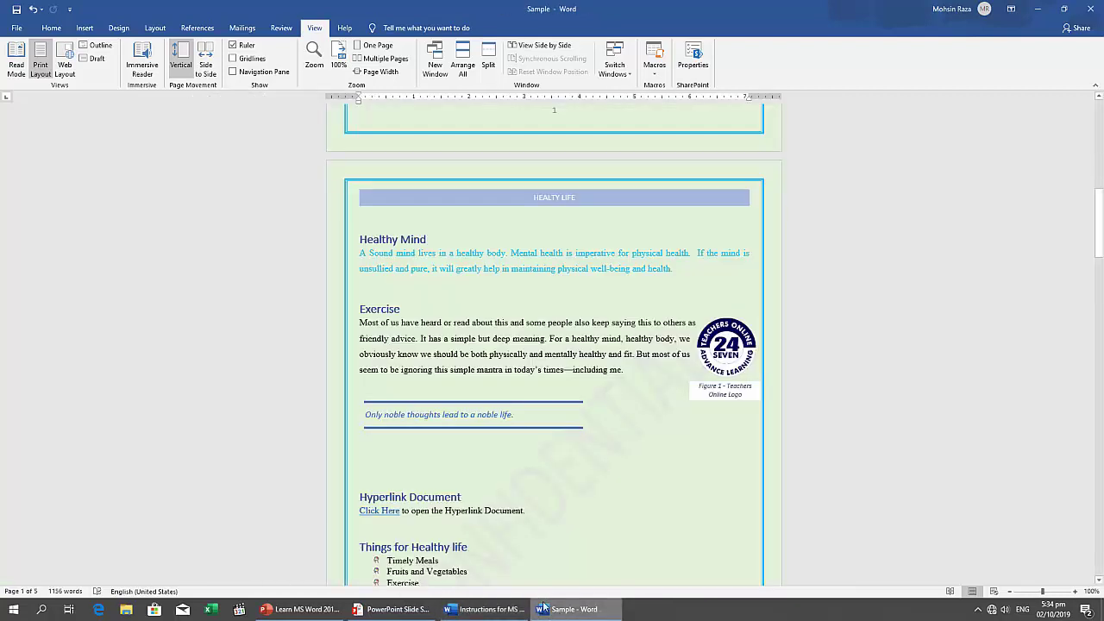
{"action": "left_click", "coordinate": [250, 50]}
{"action": "scroll", "coordinate": [498, 285], "scroll_direction": "up", "scroll_amount": 3}
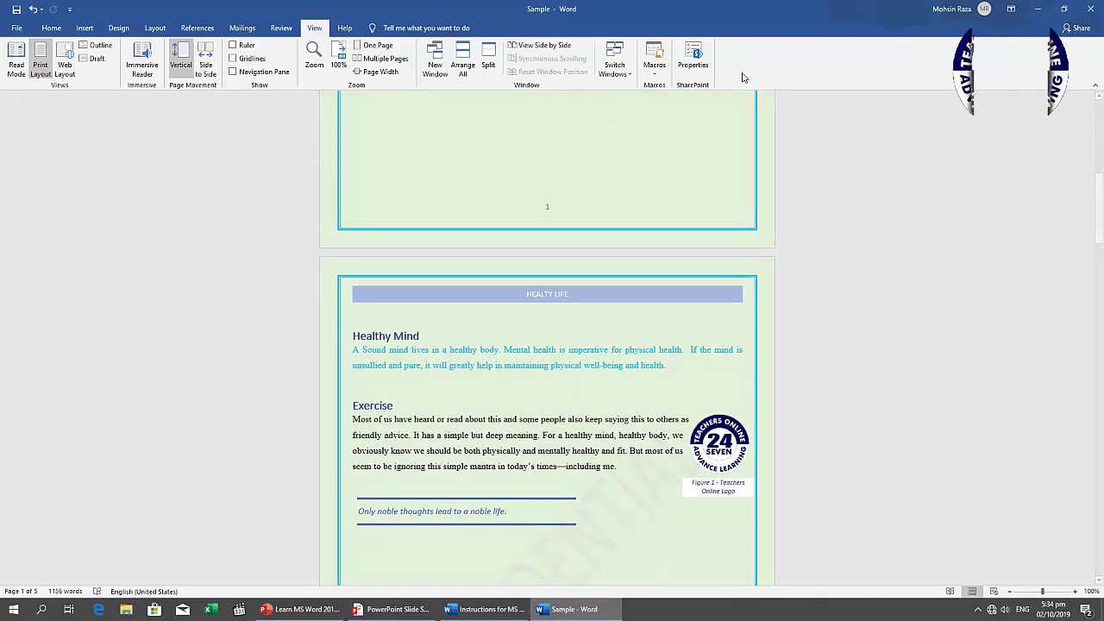
{"action": "left_click", "coordinate": [243, 47]}
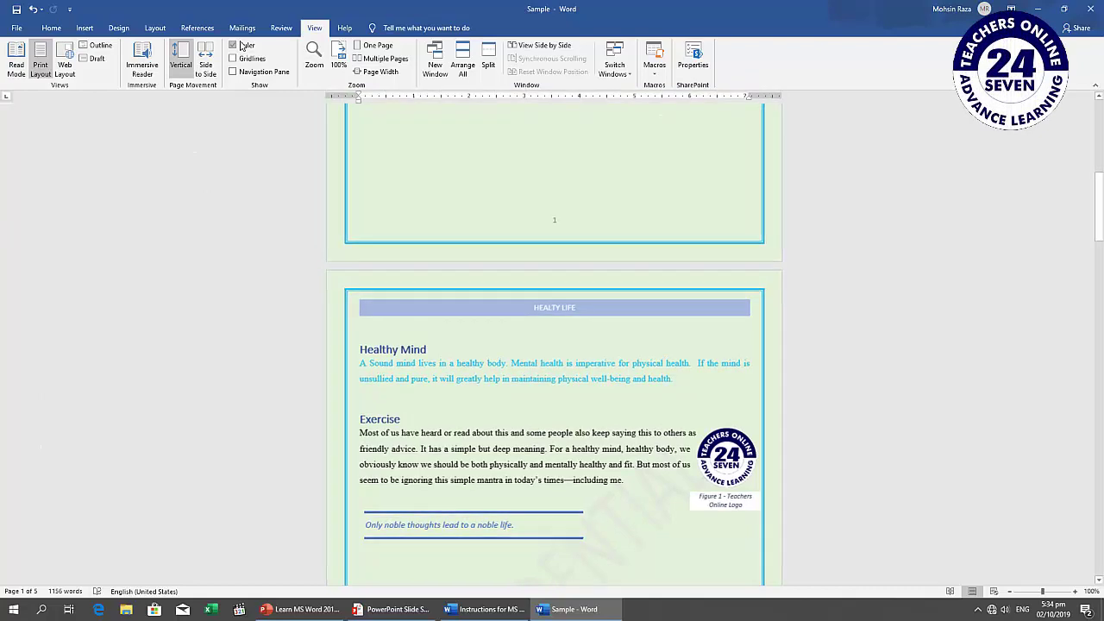
{"action": "scroll", "coordinate": [143, 348], "scroll_direction": "up", "scroll_amount": 5}
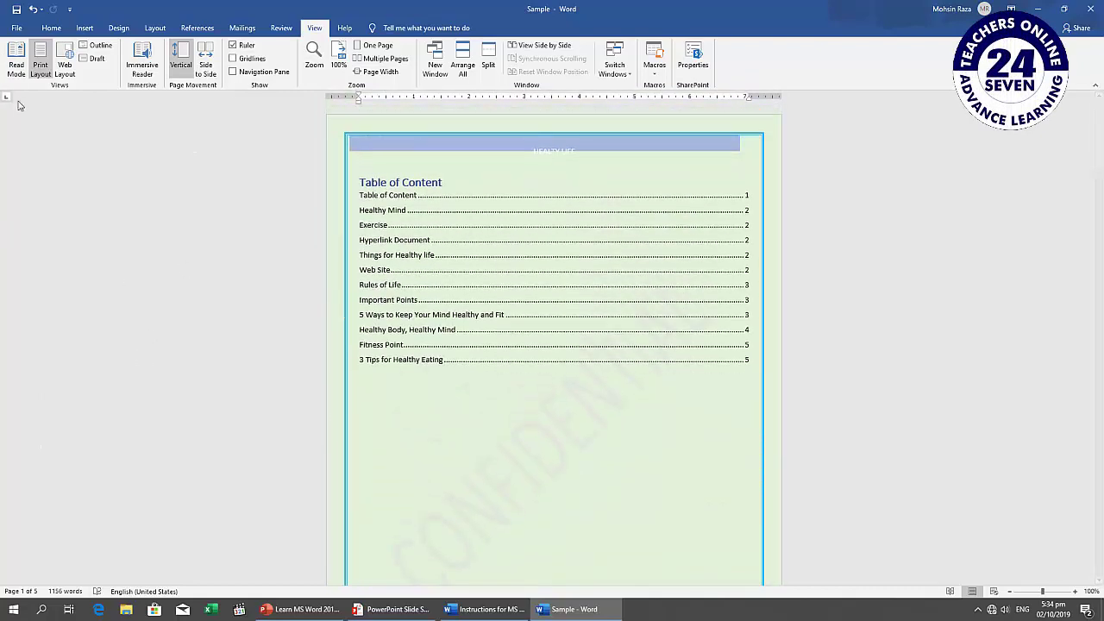
Turn the page gridlines on and off, and show and hide the Navigation Pane in the Sample document
{"action": "left_click", "coordinate": [242, 59]}
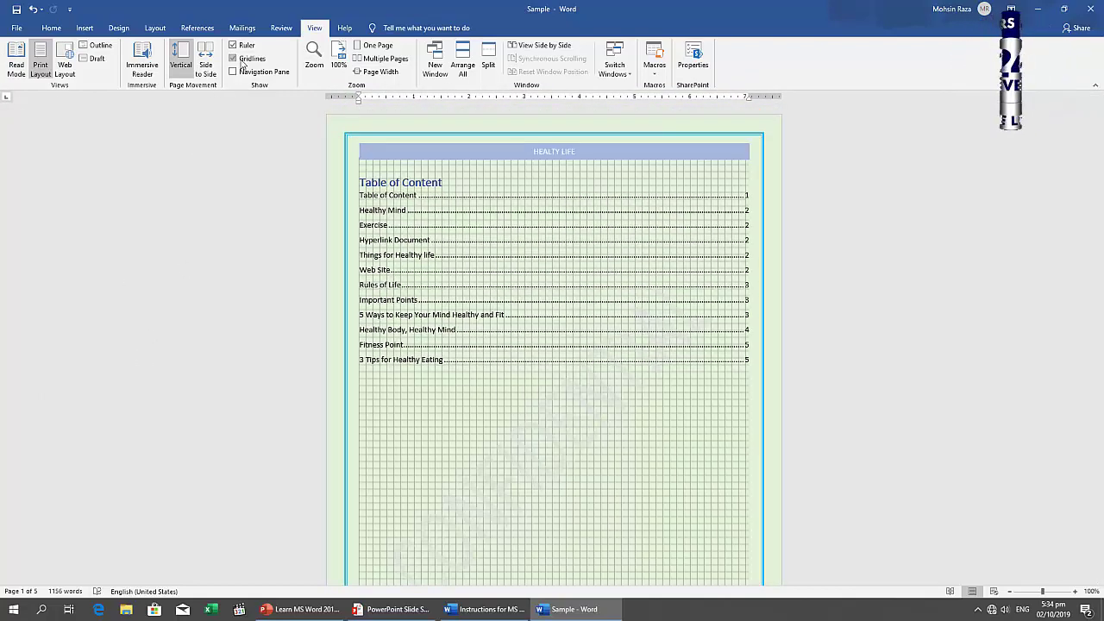
{"action": "left_click", "coordinate": [243, 59]}
{"action": "left_click", "coordinate": [251, 76]}
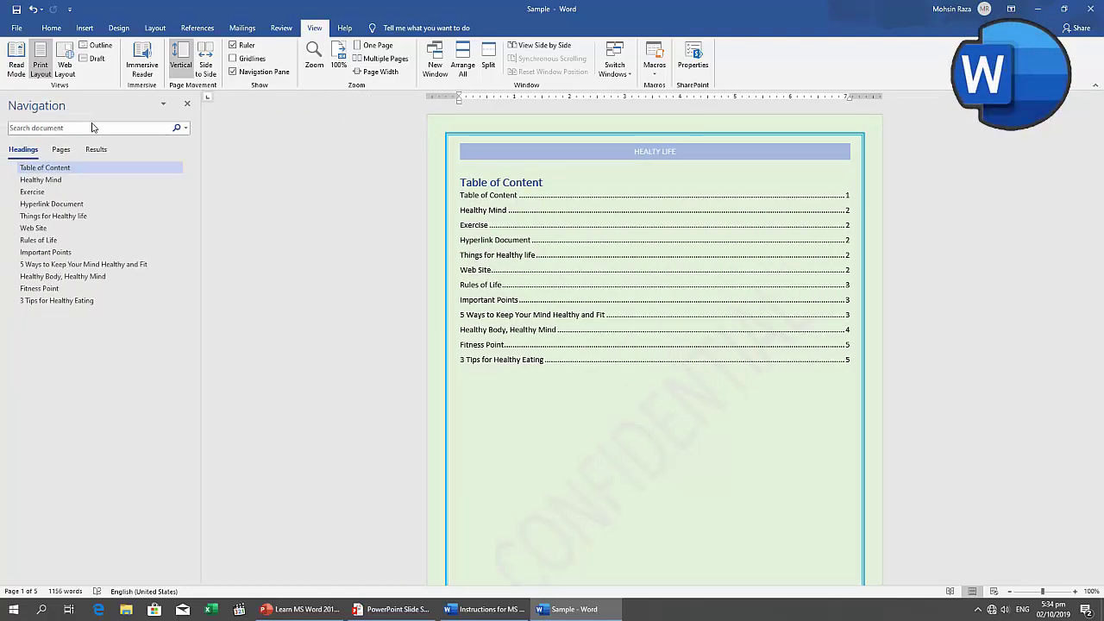
{"action": "left_click", "coordinate": [95, 127]}
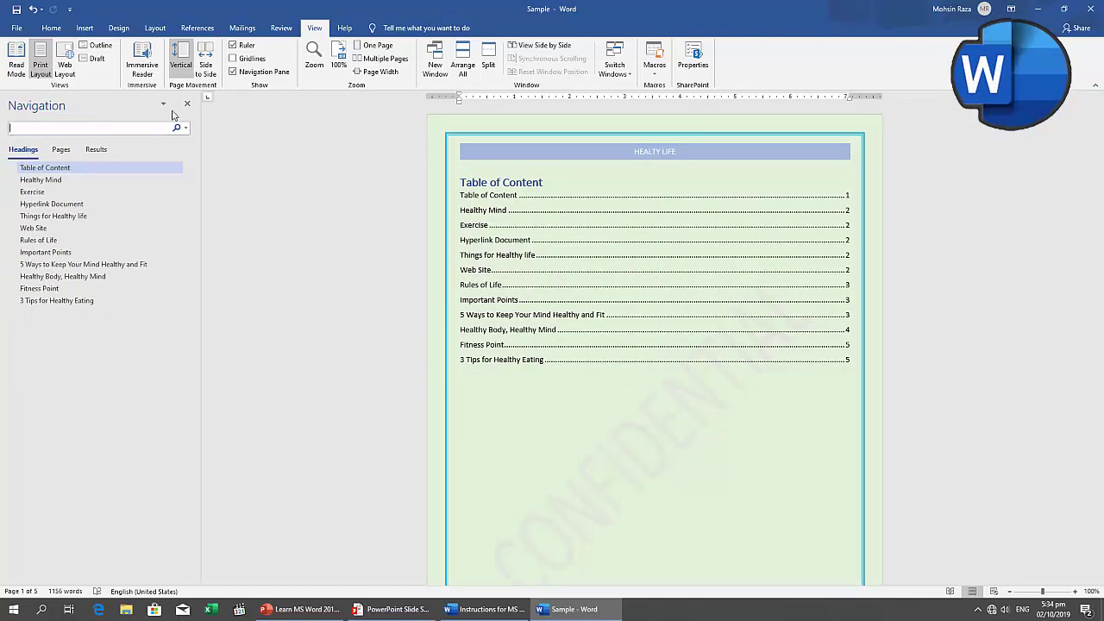
{"action": "left_click", "coordinate": [265, 73]}
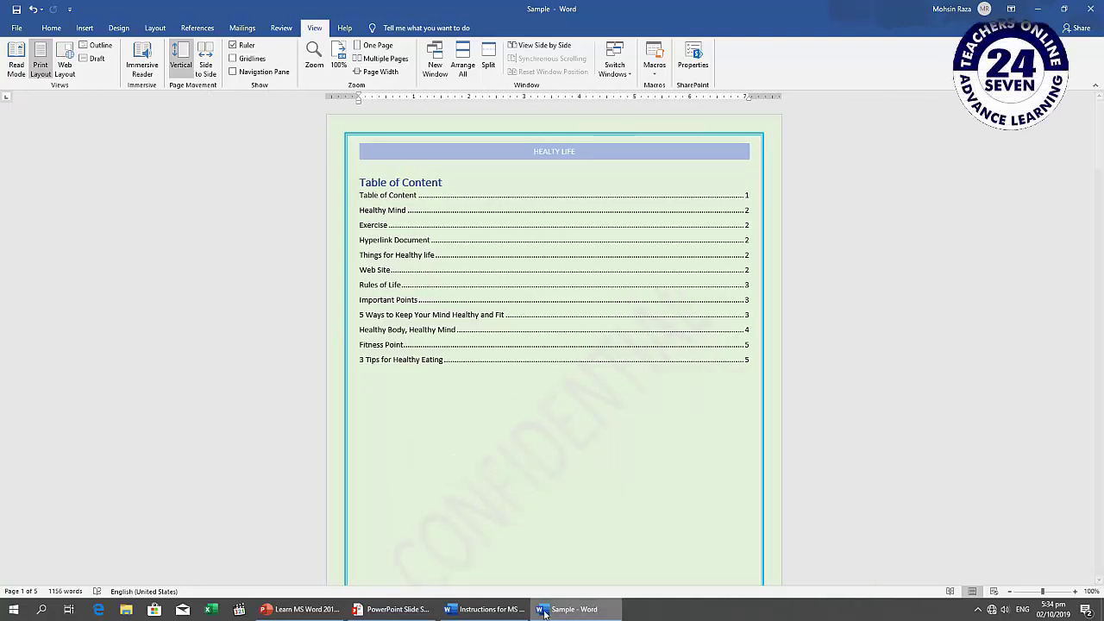
Return to the instructions document, look over Word's Help commands, and move on to the File Menu tasks
{"action": "mouse_move", "coordinate": [508, 615]}
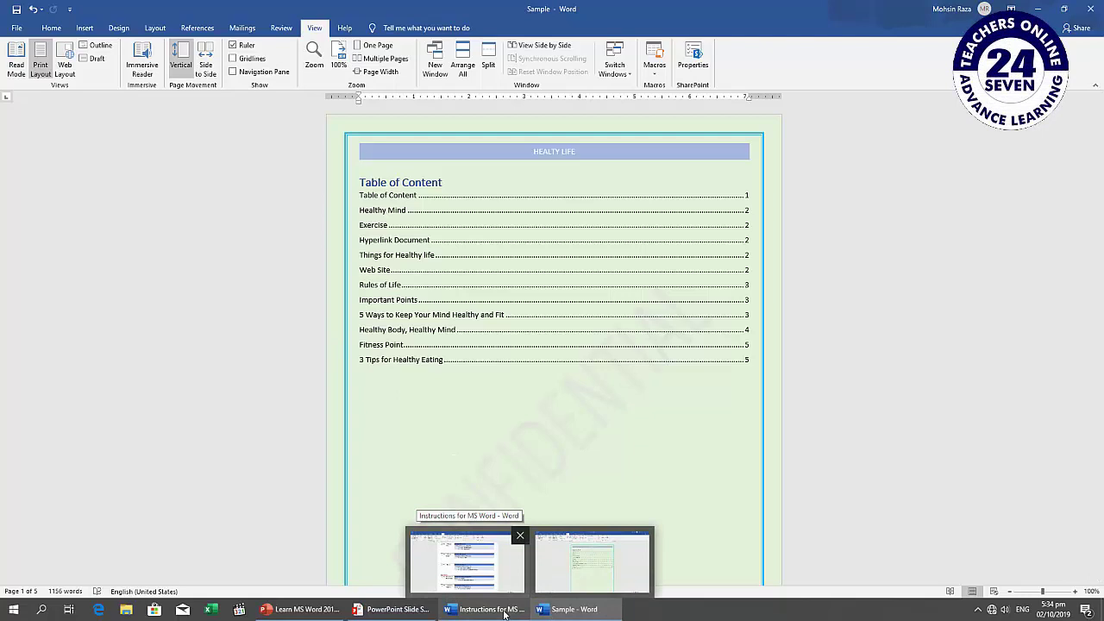
{"action": "left_click", "coordinate": [506, 614]}
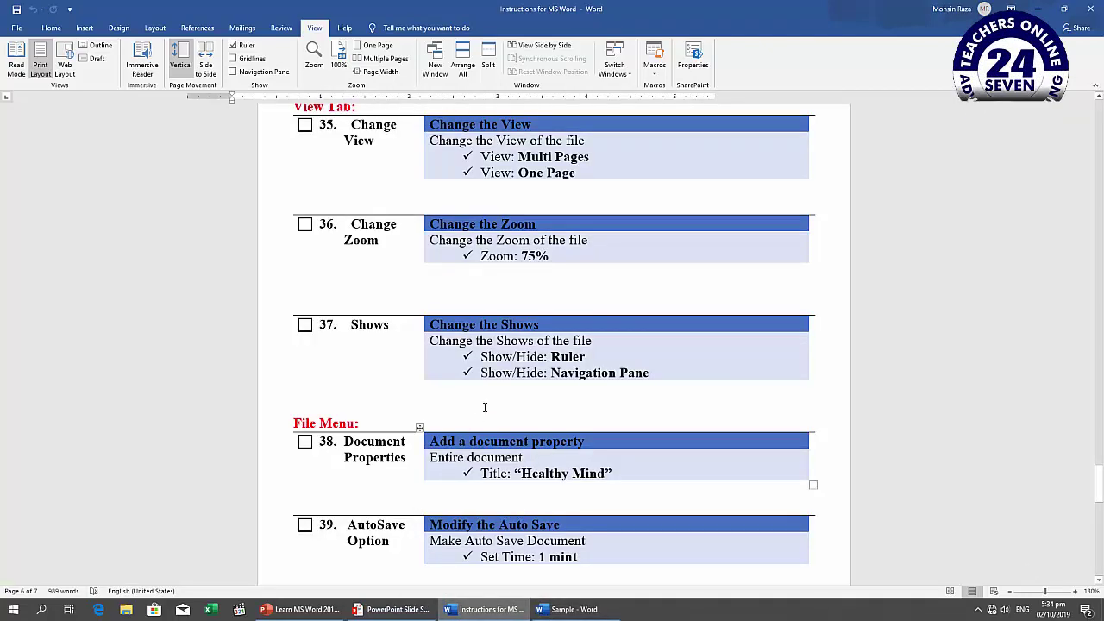
{"action": "scroll", "coordinate": [485, 407], "scroll_direction": "up", "scroll_amount": 2}
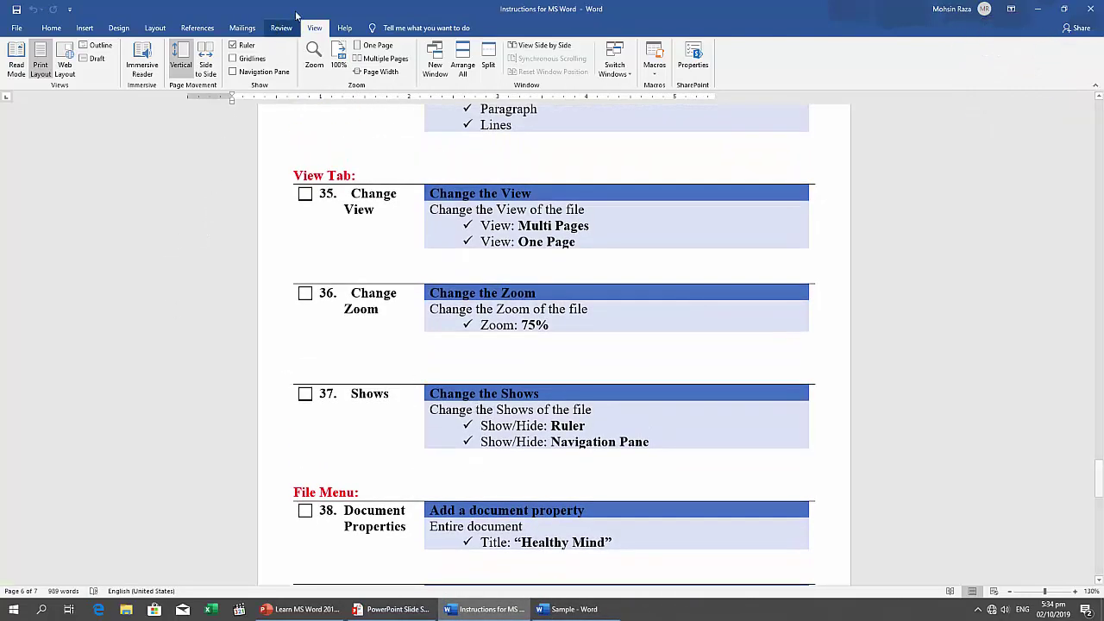
{"action": "left_click", "coordinate": [345, 29]}
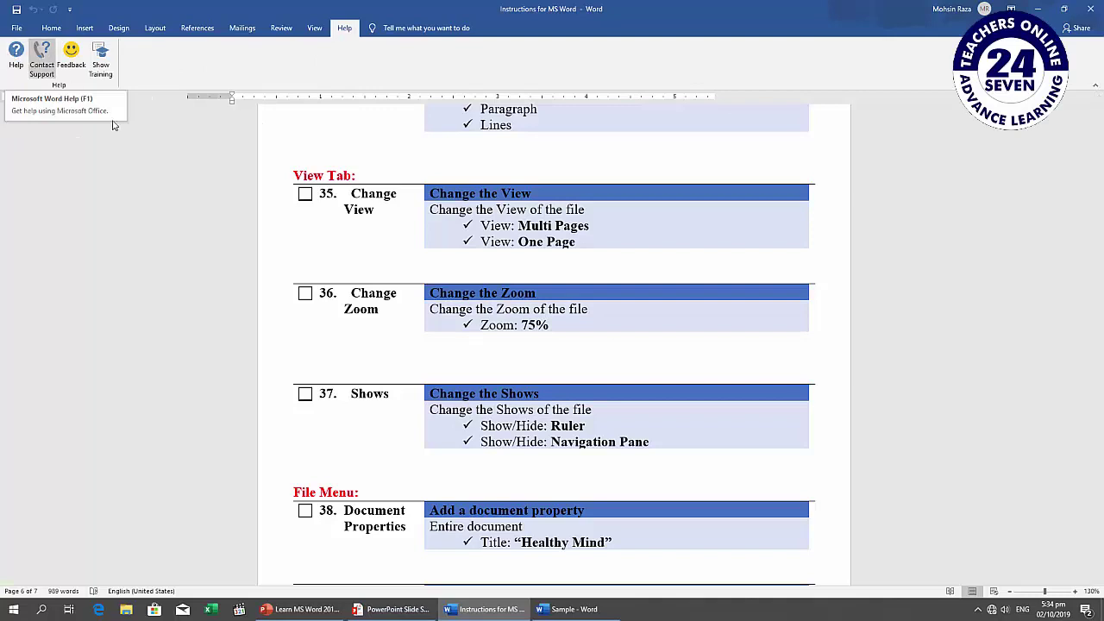
{"action": "scroll", "coordinate": [457, 353], "scroll_direction": "down", "scroll_amount": 2}
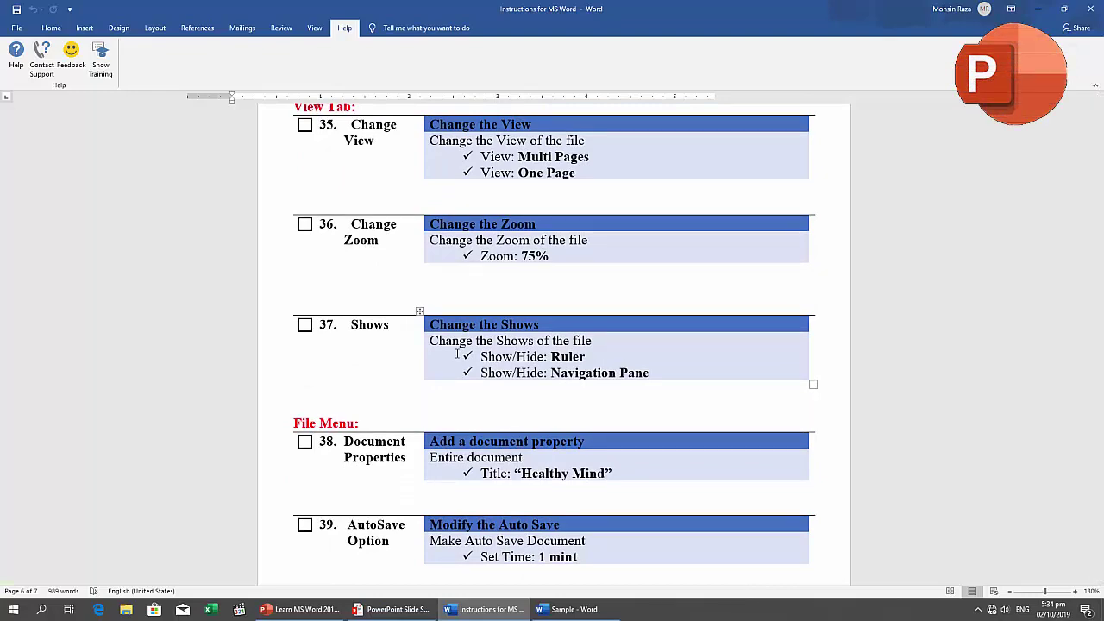
{"action": "scroll", "coordinate": [457, 353], "scroll_direction": "down", "scroll_amount": 6}
{"action": "scroll", "coordinate": [457, 353], "scroll_direction": "down", "scroll_amount": 1}
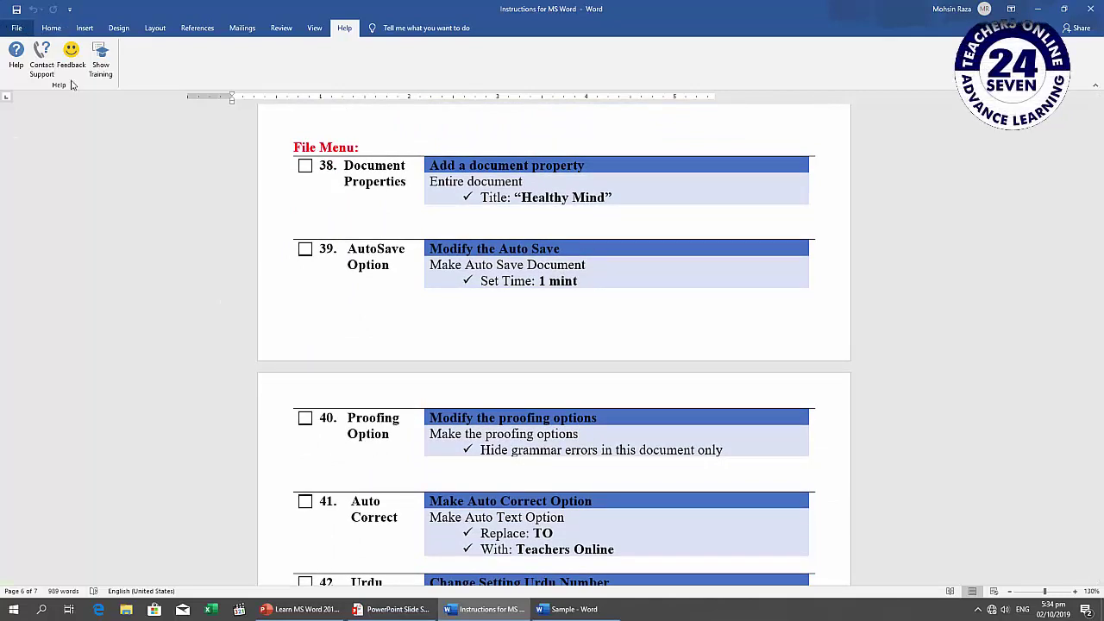
Copy the title text "Healthy Mind" from task 38 in the instructions document
{"action": "left_click", "coordinate": [433, 329]}
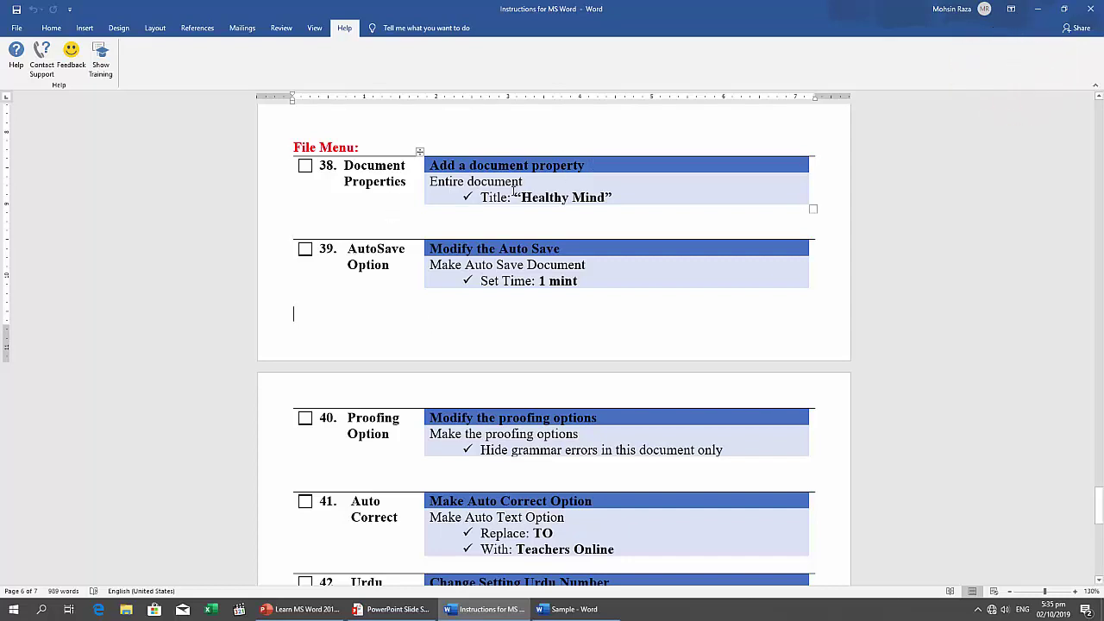
{"action": "left_click_drag", "start_coordinate": [522, 197], "coordinate": [602, 198]}
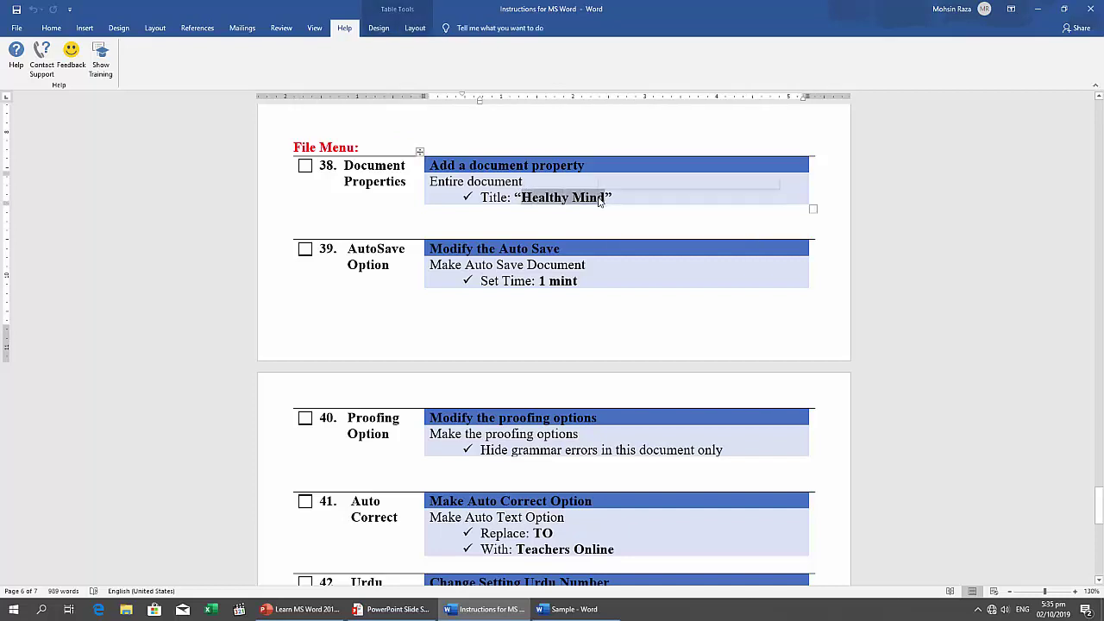
{"action": "right_click", "coordinate": [602, 198]}
{"action": "left_click", "coordinate": [623, 220]}
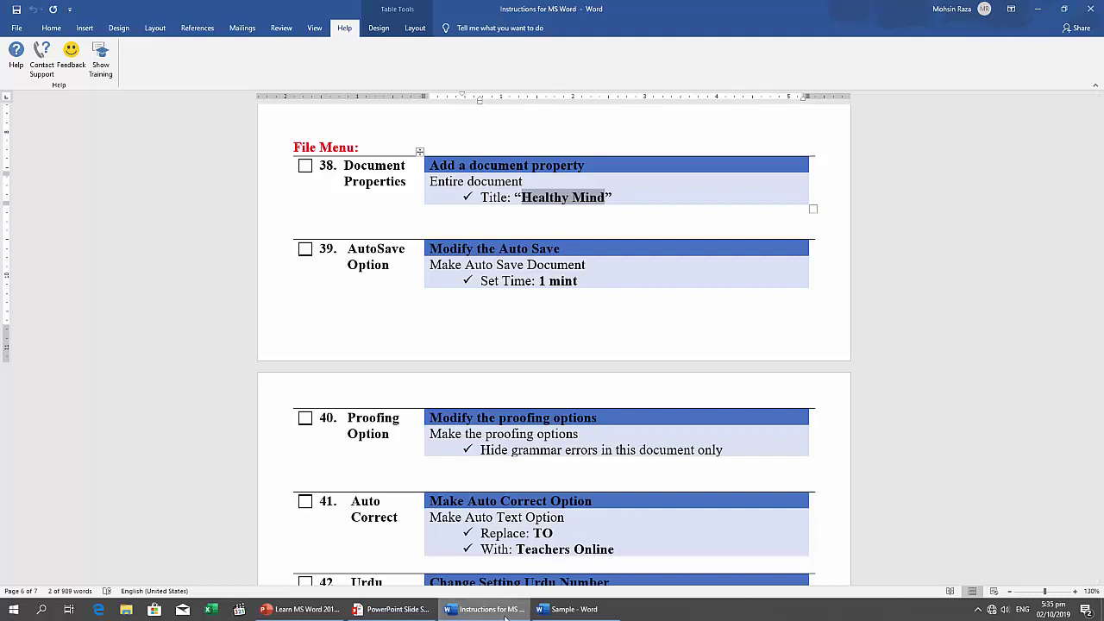
Set the Sample document's Title property to the copied text "Healthy Mind" and return to the page
{"action": "mouse_move", "coordinate": [505, 614]}
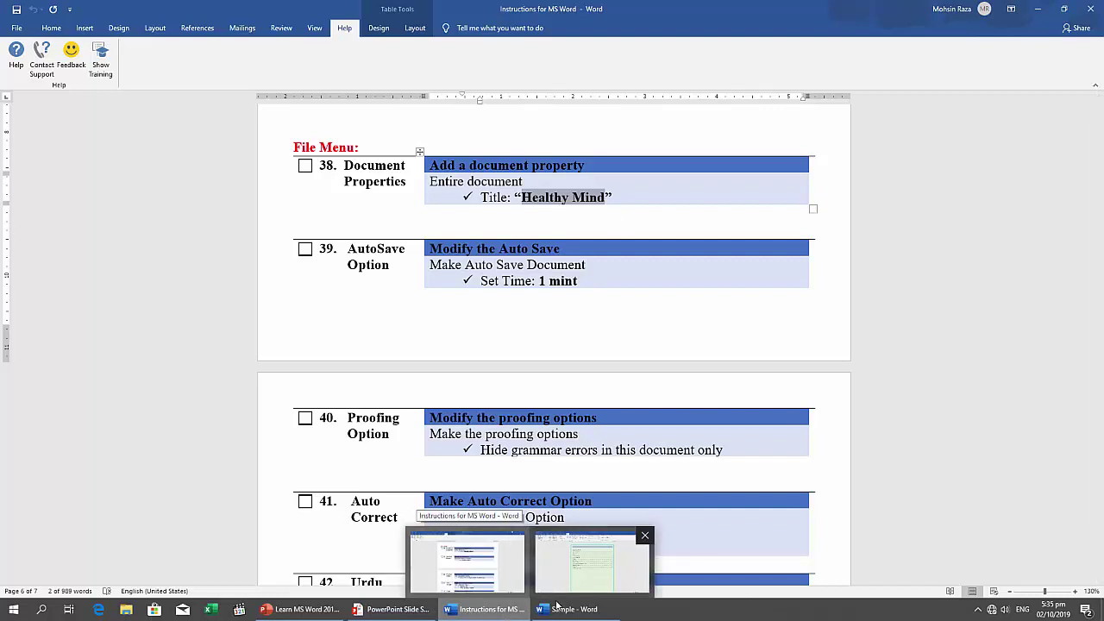
{"action": "left_click", "coordinate": [592, 561]}
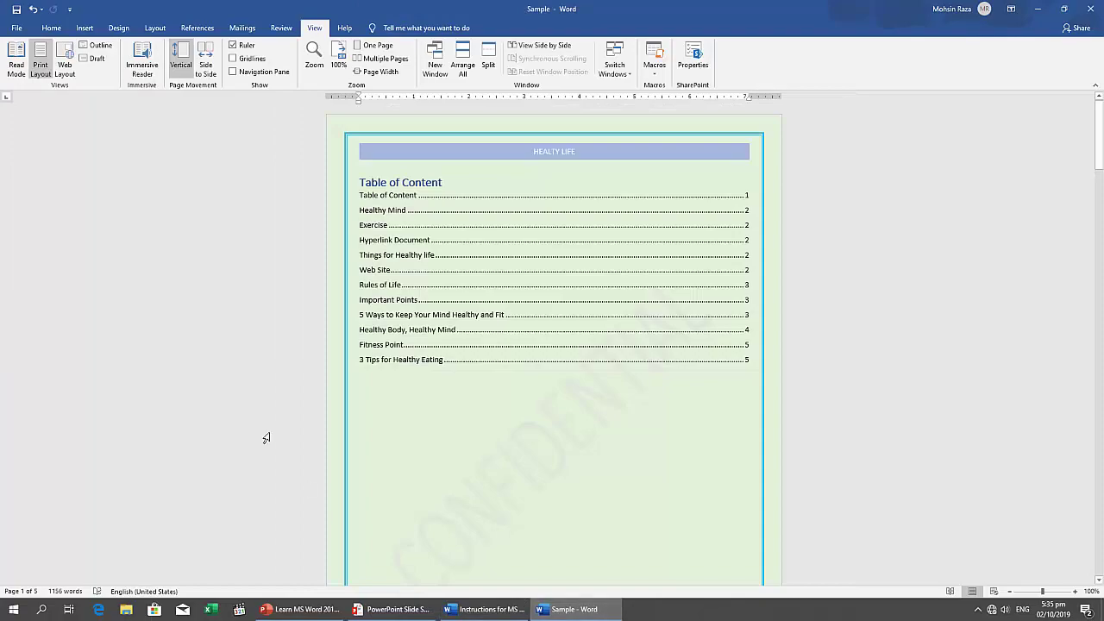
{"action": "left_click", "coordinate": [16, 29]}
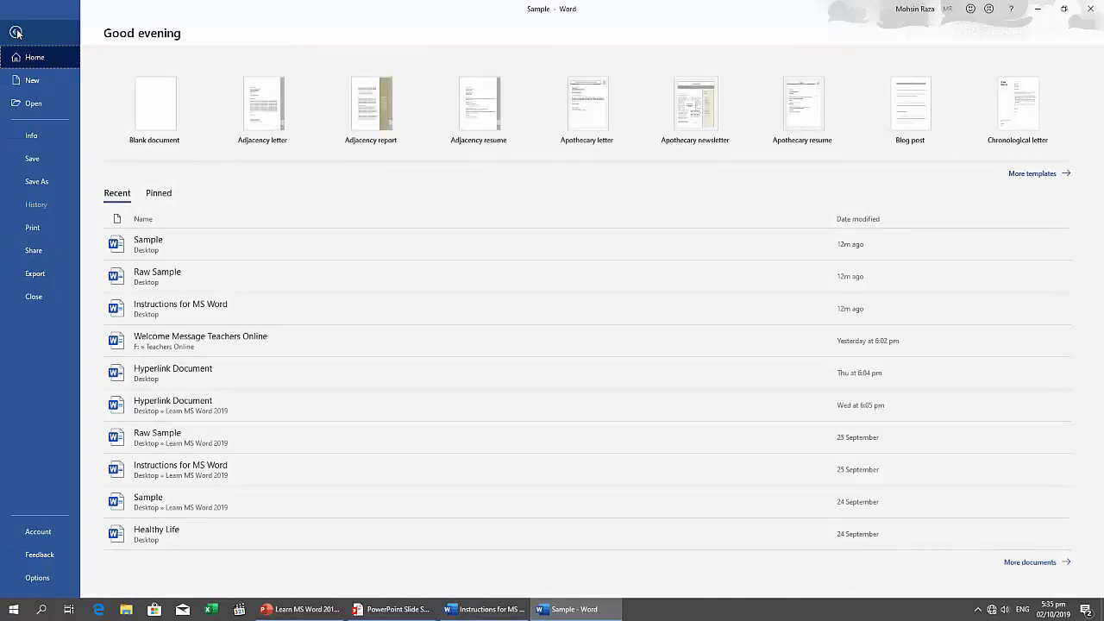
{"action": "left_click", "coordinate": [50, 143]}
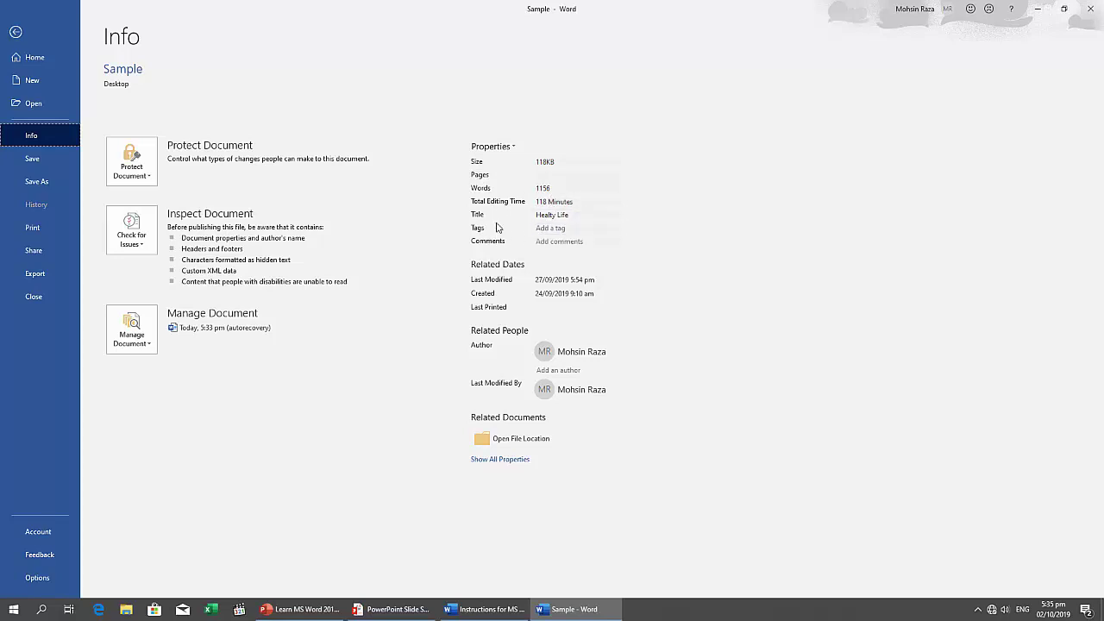
{"action": "left_click", "coordinate": [557, 214]}
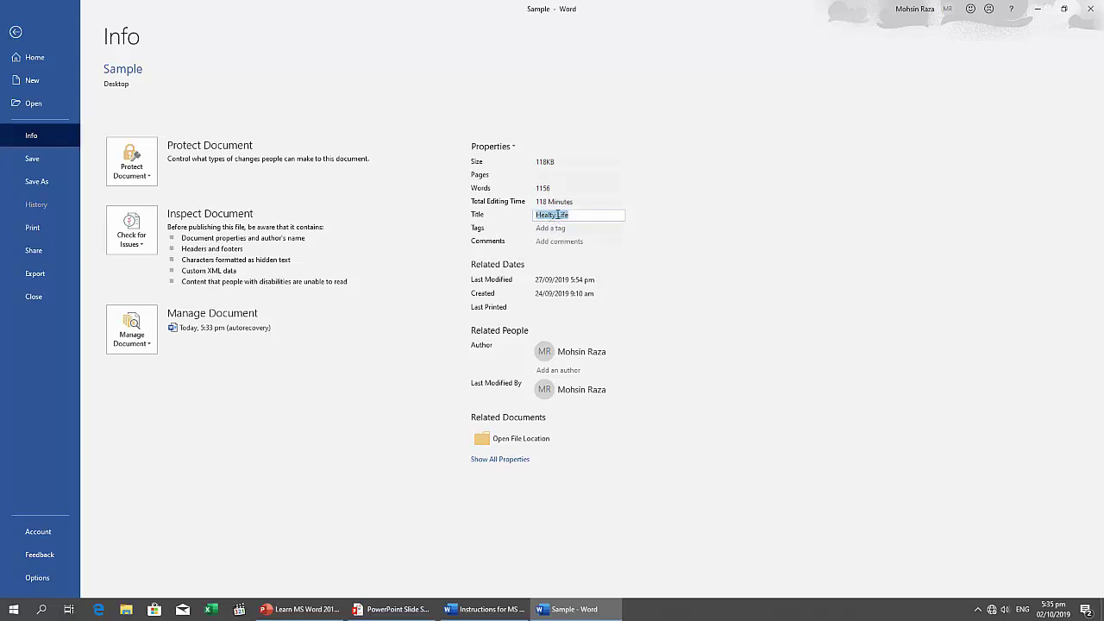
{"action": "right_click", "coordinate": [561, 214]}
{"action": "left_click", "coordinate": [574, 244]}
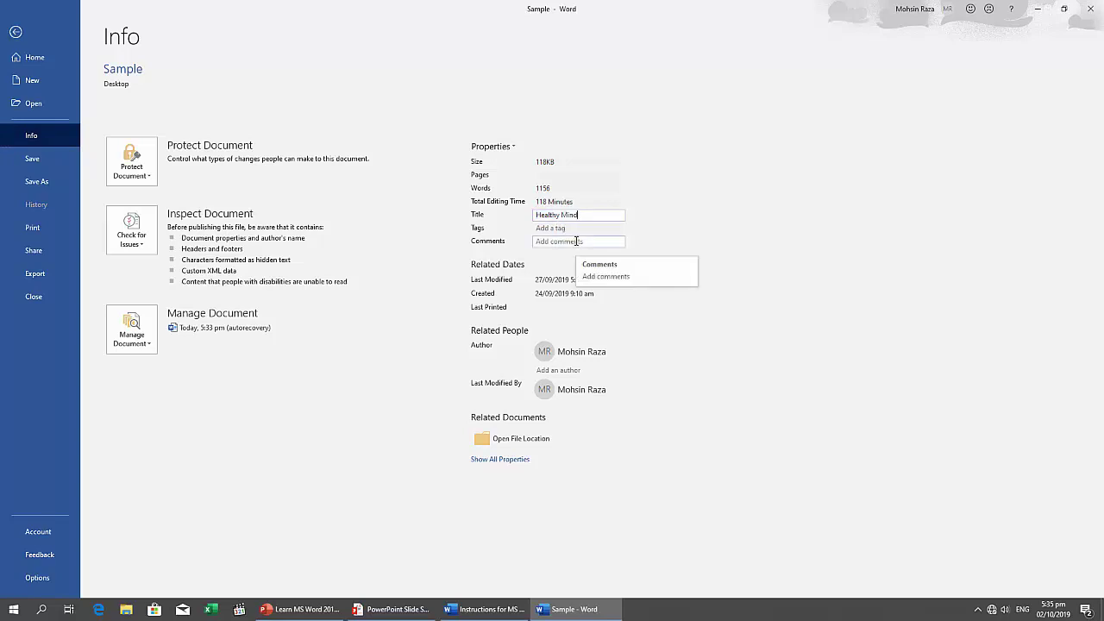
{"action": "left_click", "coordinate": [575, 228]}
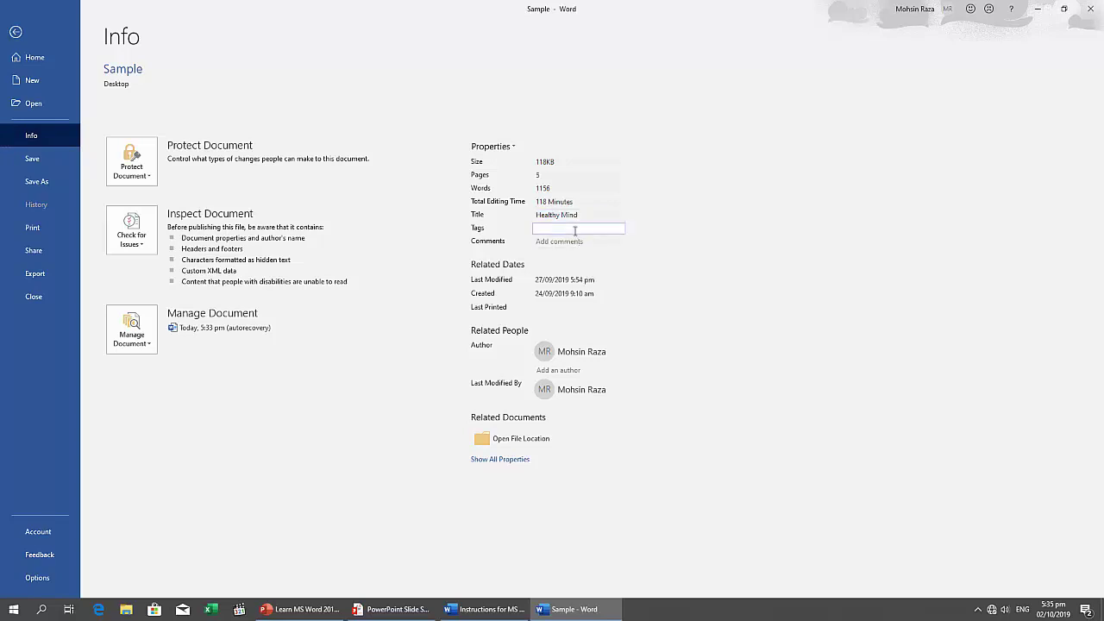
{"action": "left_click", "coordinate": [573, 242]}
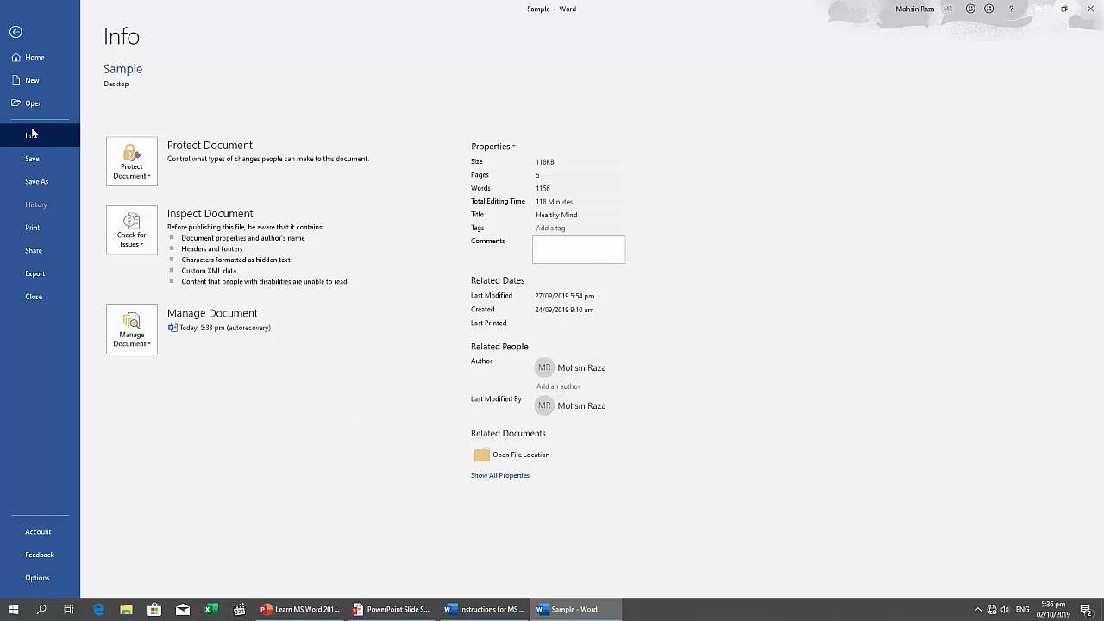
{"action": "left_click", "coordinate": [14, 35]}
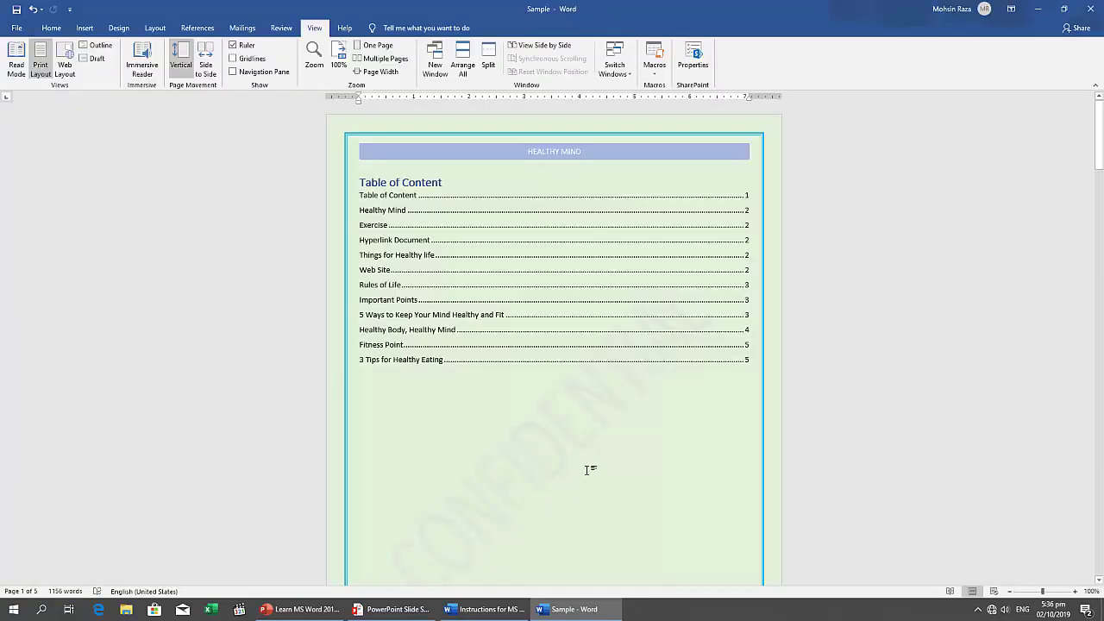
Check task 39 in the instructions document, and from the Sample document reduce Word's AutoRecover save interval to the requested 1 minute
{"action": "mouse_move", "coordinate": [510, 616]}
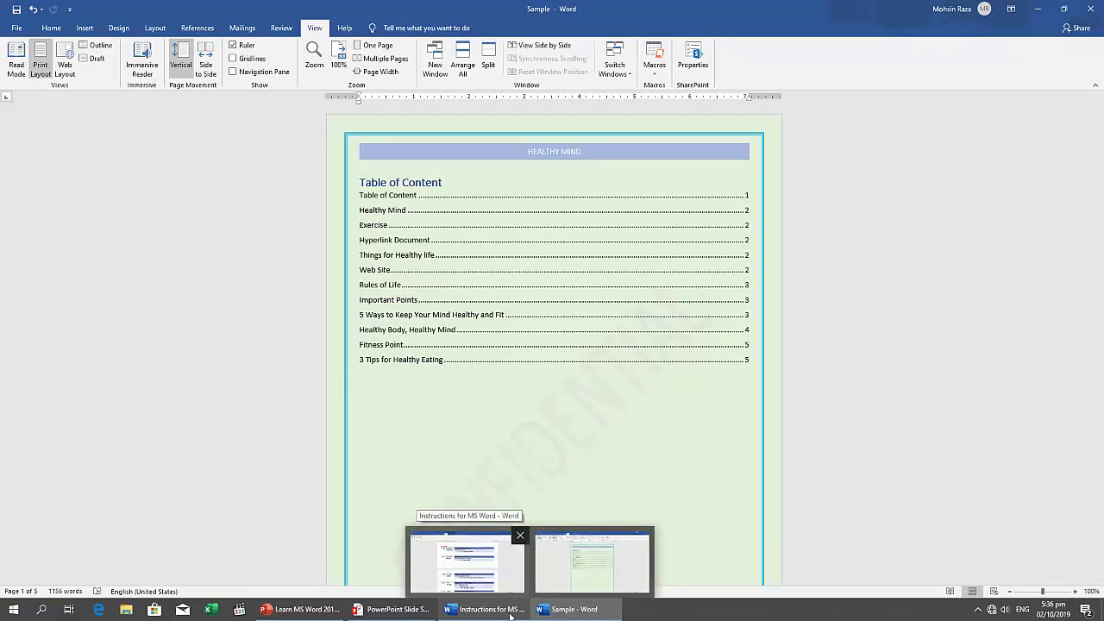
{"action": "left_click", "coordinate": [510, 616]}
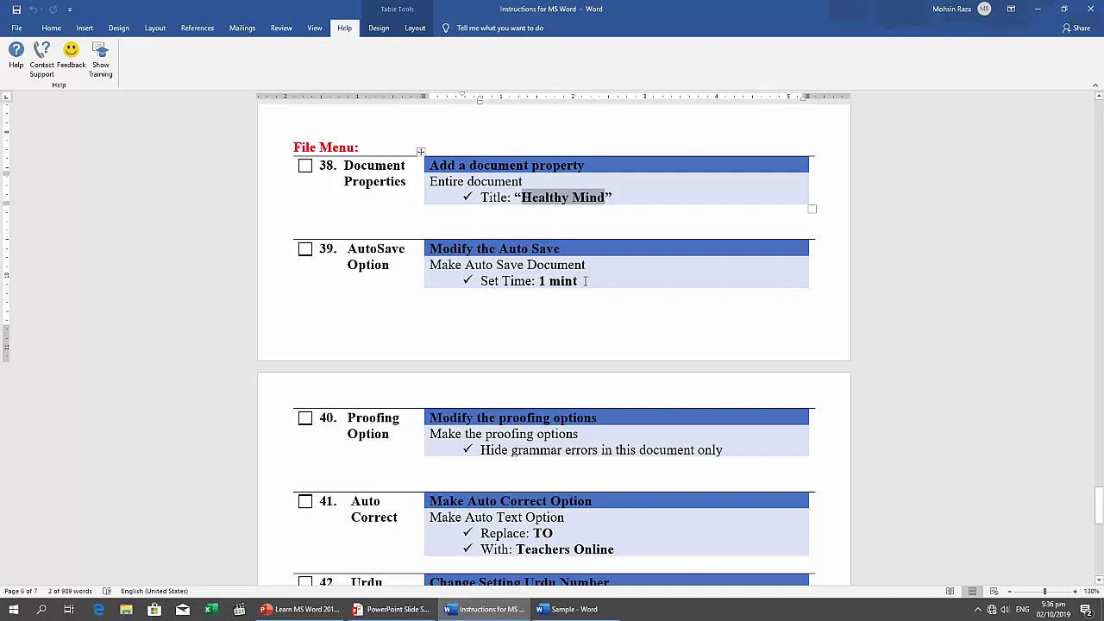
{"action": "left_click", "coordinate": [567, 609]}
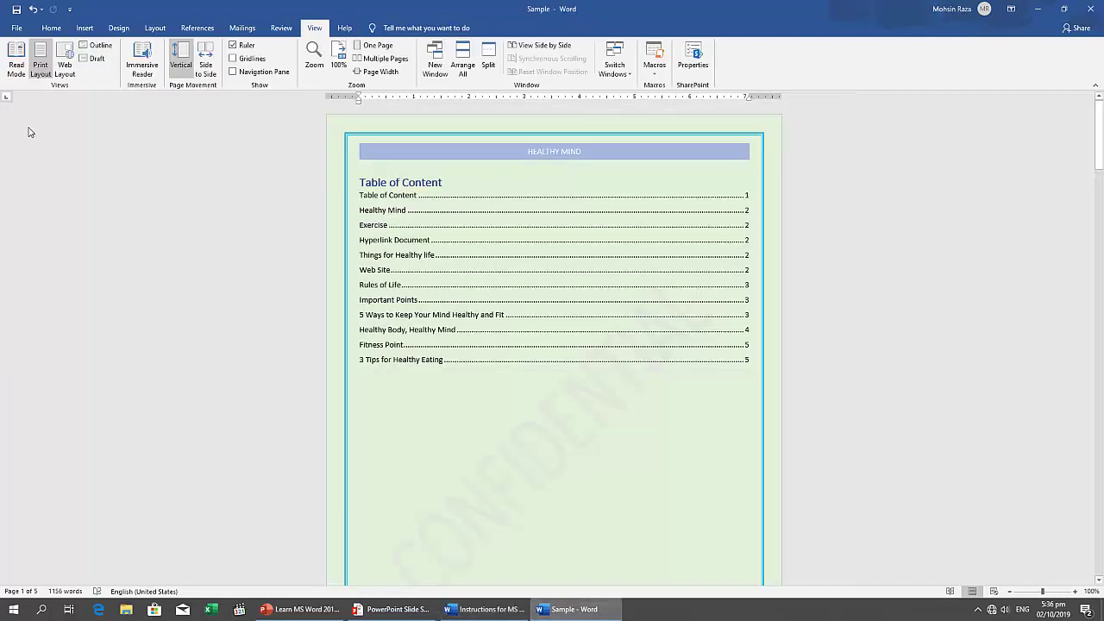
{"action": "left_click", "coordinate": [21, 28]}
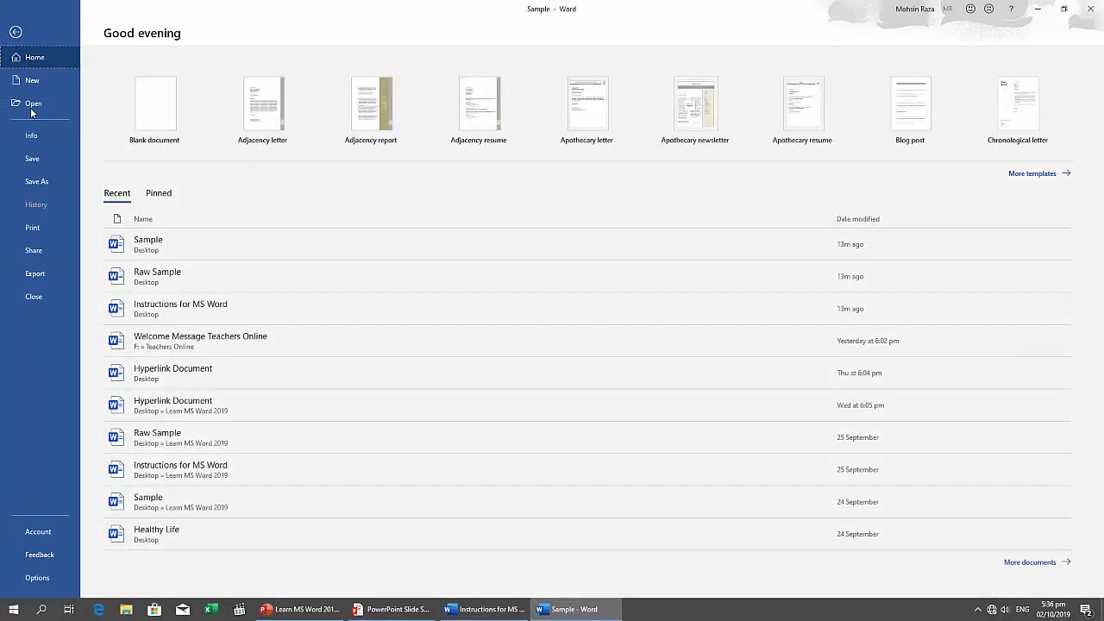
{"action": "left_click", "coordinate": [43, 577]}
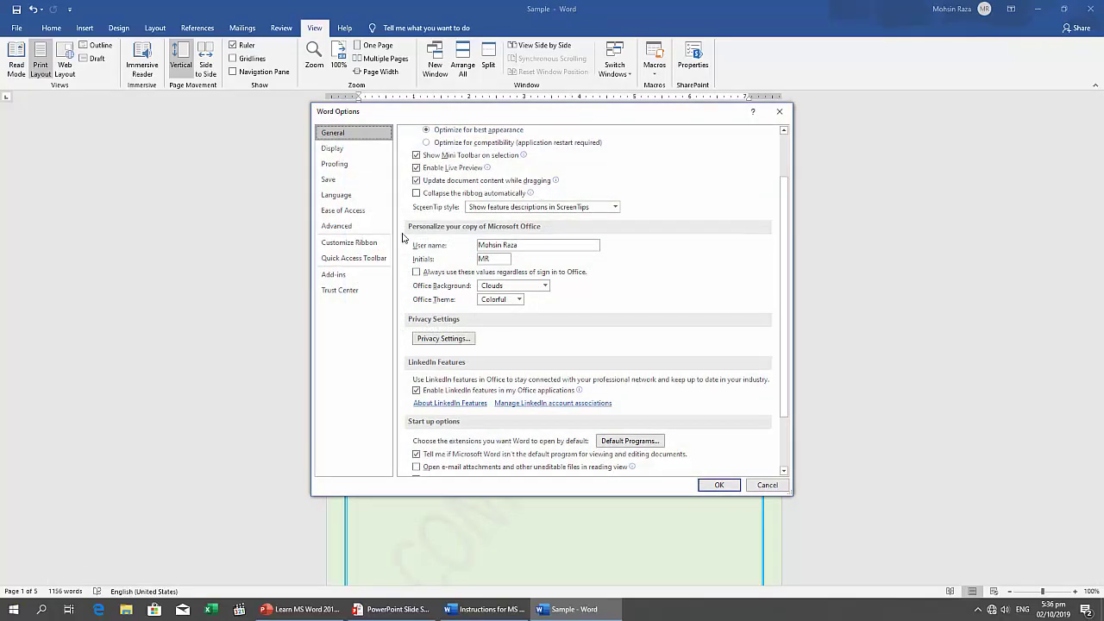
{"action": "left_click", "coordinate": [343, 181]}
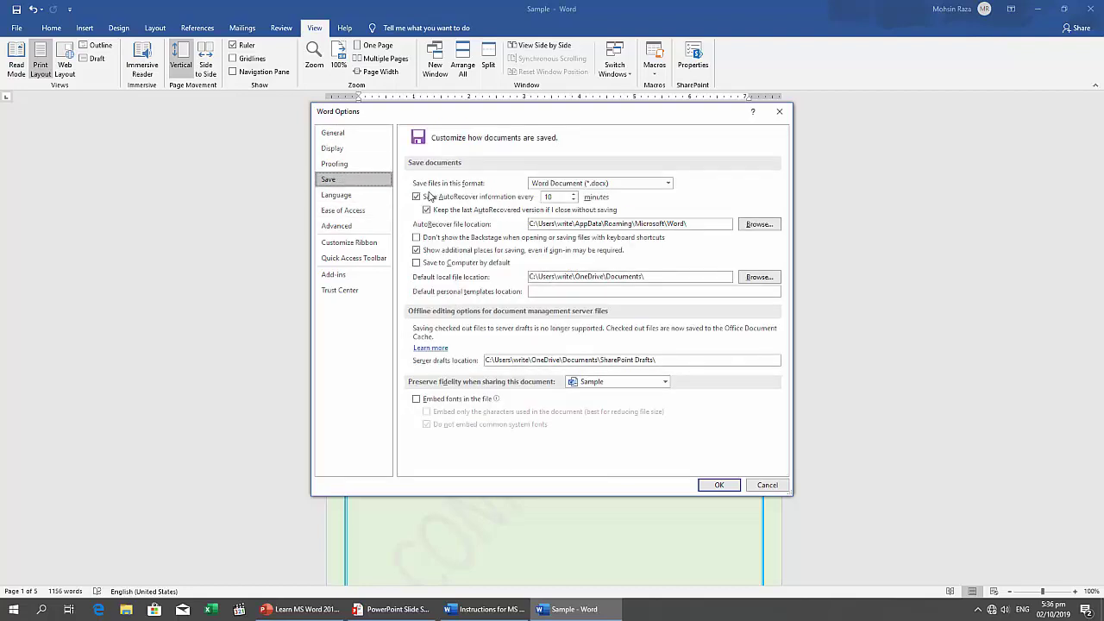
{"action": "left_click", "coordinate": [573, 200]}
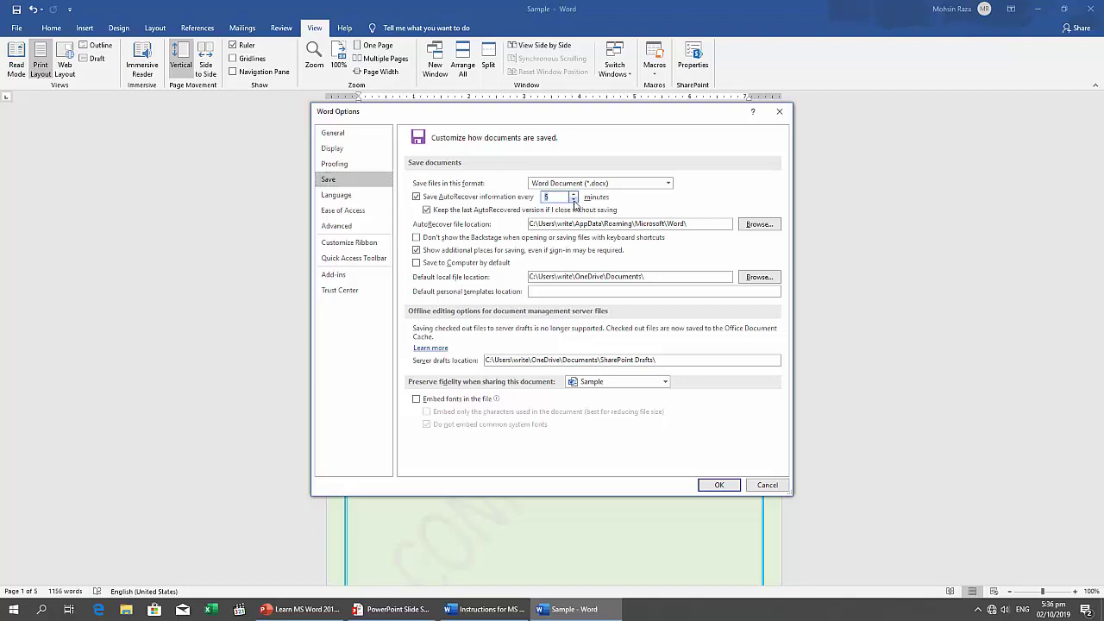
{"action": "left_click", "coordinate": [719, 486]}
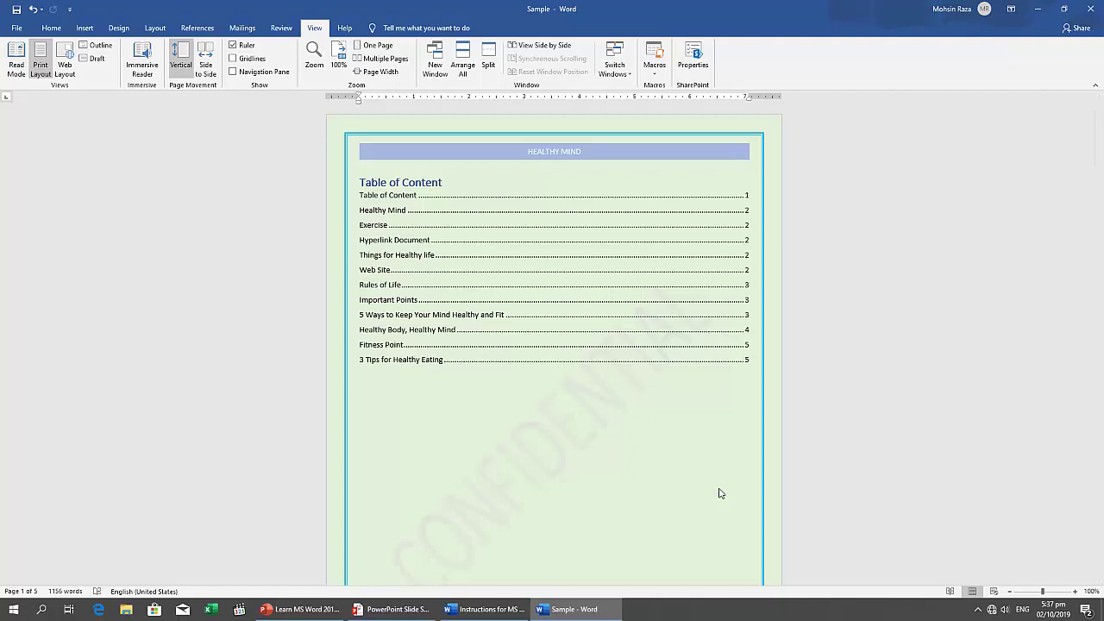
Read tasks 40 to 42 on proofing, AutoCorrect and Urdu numbers in the instructions document
{"action": "left_click", "coordinate": [491, 611]}
{"action": "left_click", "coordinate": [555, 338]}
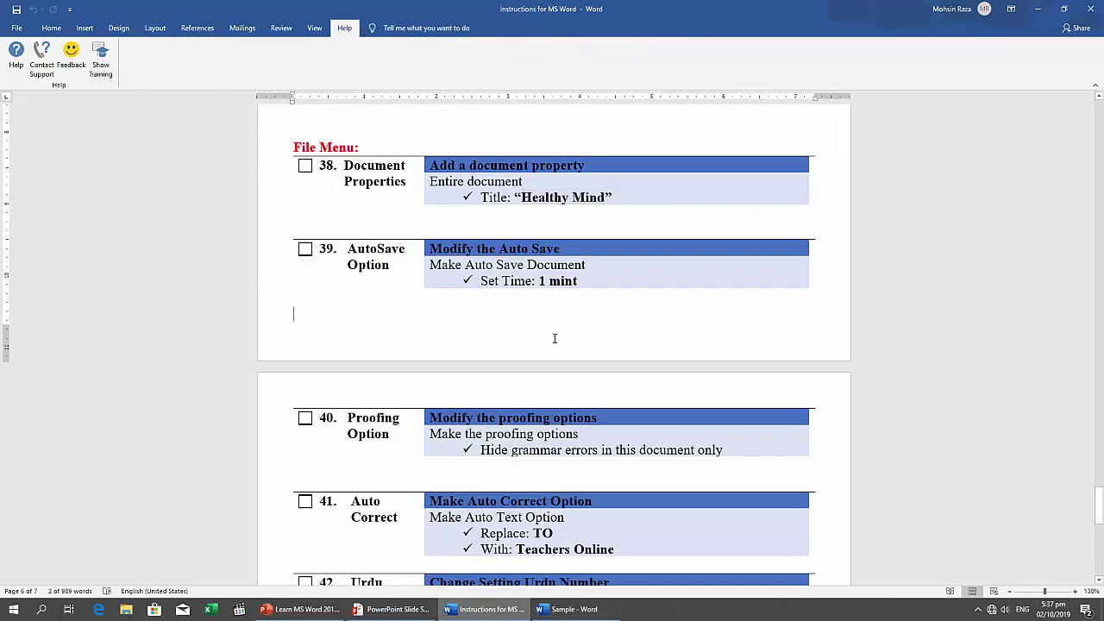
{"action": "scroll", "coordinate": [556, 342], "scroll_direction": "down", "scroll_amount": 3}
{"action": "scroll", "coordinate": [557, 343], "scroll_direction": "down", "scroll_amount": 1}
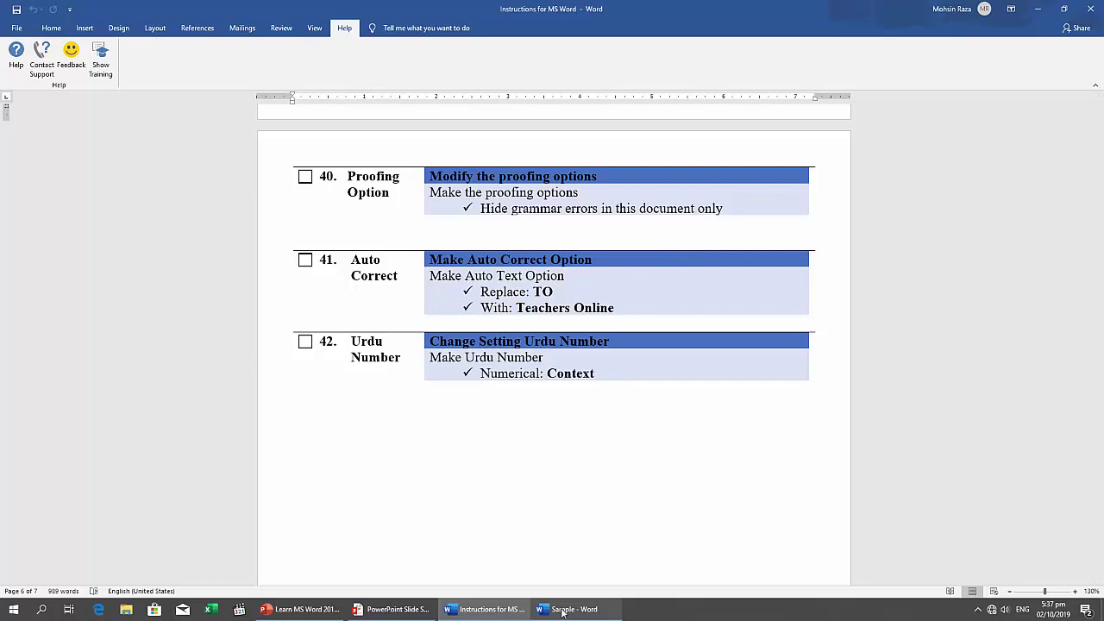
In the Sample document's proofing options, turn on hiding grammar errors in this document only and close the options
{"action": "mouse_move", "coordinate": [565, 613]}
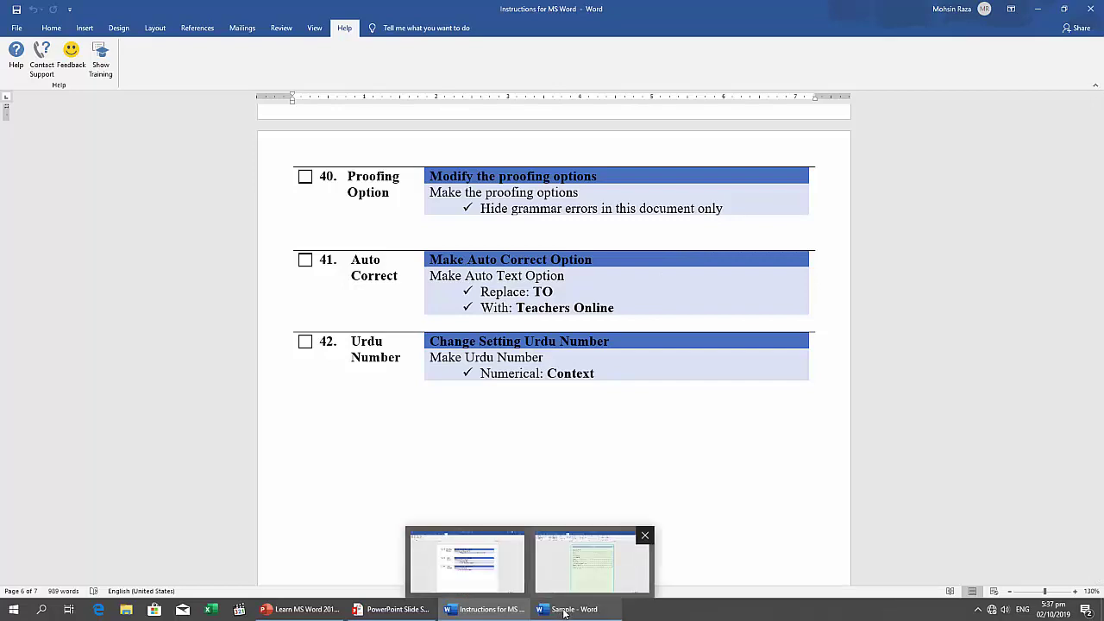
{"action": "left_click", "coordinate": [564, 611]}
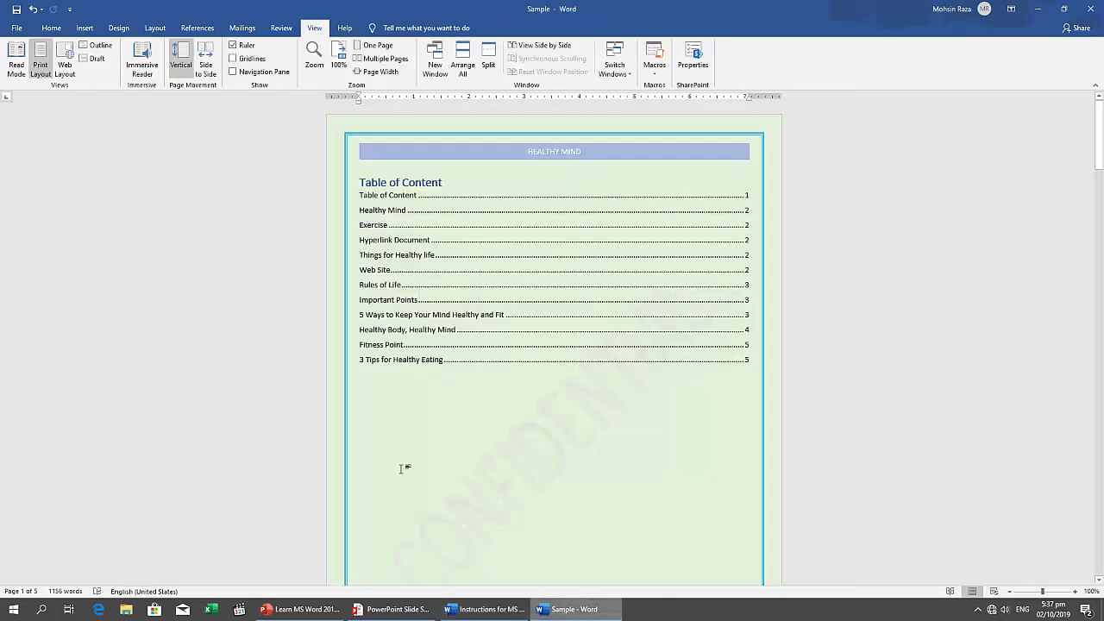
{"action": "left_click", "coordinate": [13, 32]}
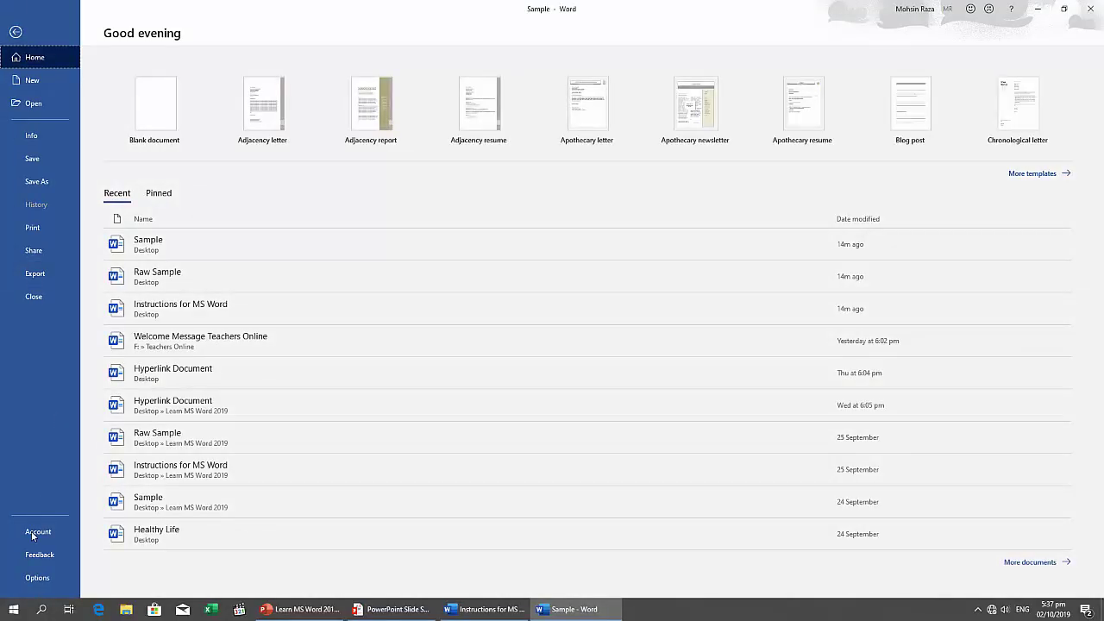
{"action": "left_click", "coordinate": [44, 585]}
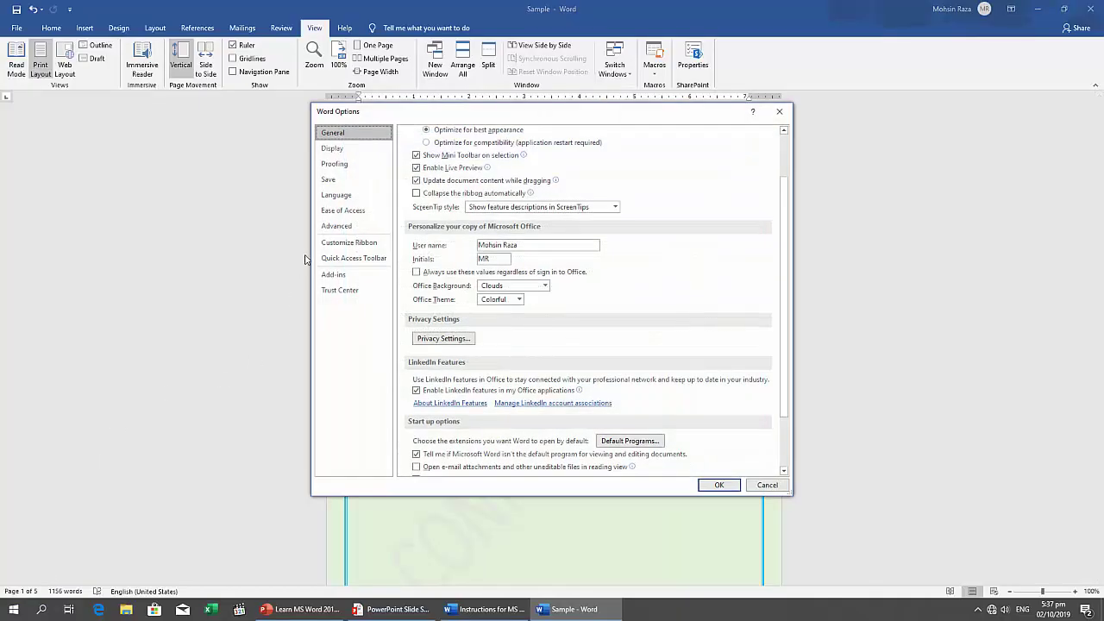
{"action": "left_click", "coordinate": [363, 164]}
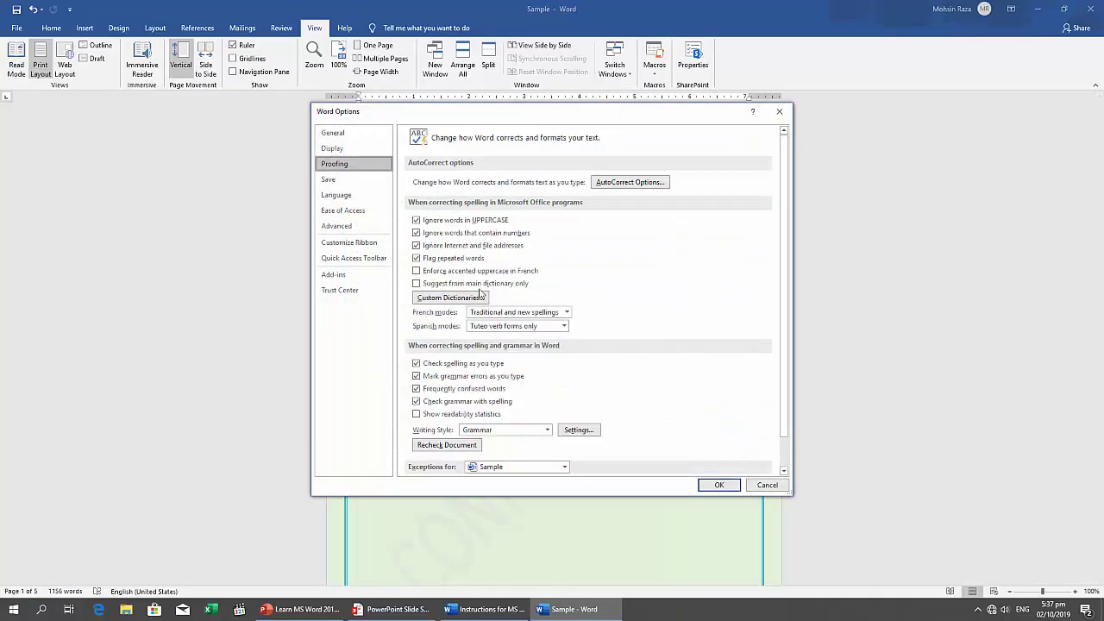
{"action": "scroll", "coordinate": [481, 294], "scroll_direction": "down", "scroll_amount": 2}
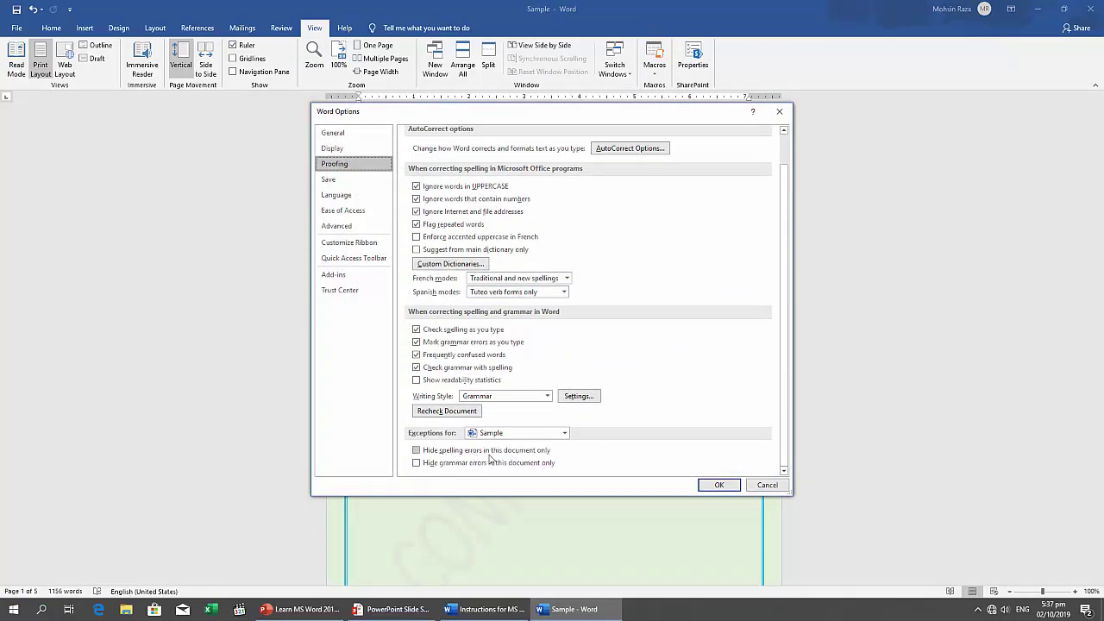
{"action": "left_click", "coordinate": [443, 464]}
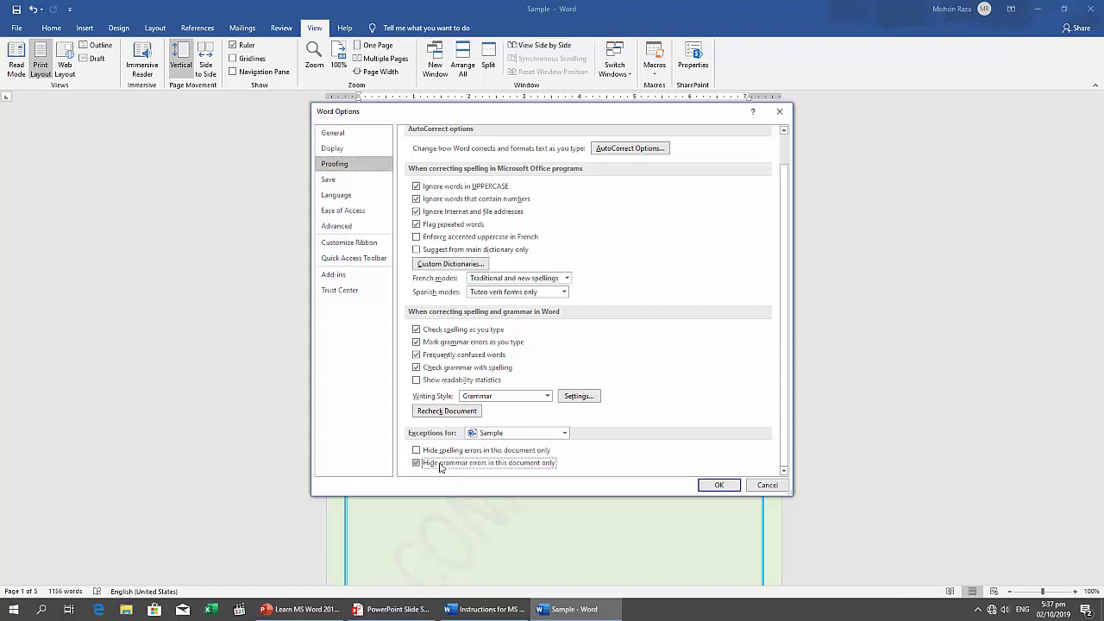
{"action": "left_click", "coordinate": [758, 488]}
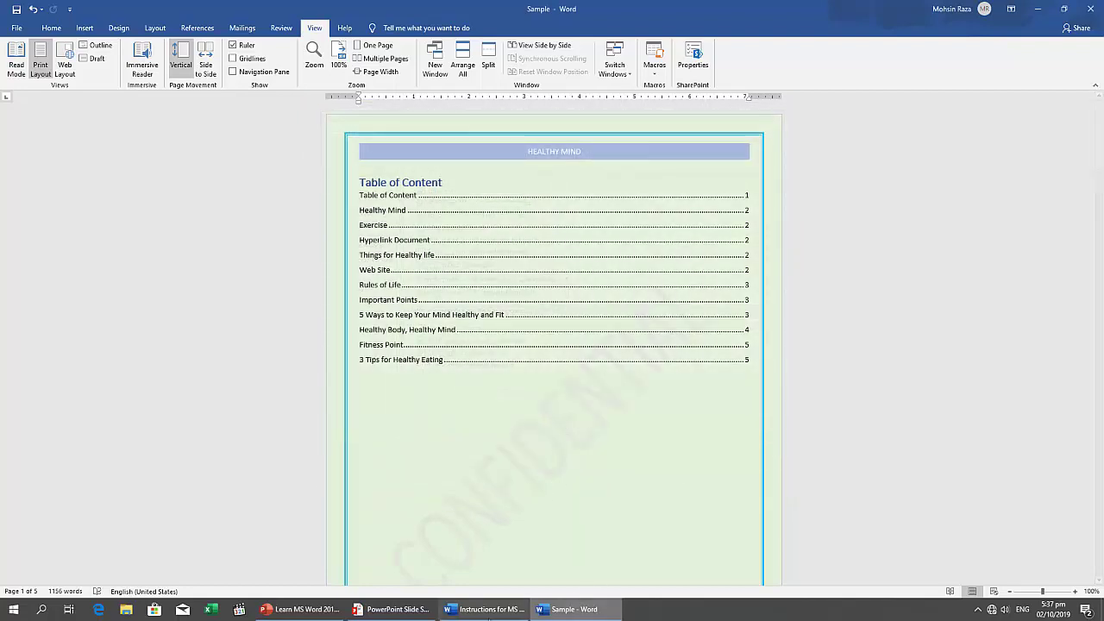
Copy the replacement text "Teachers Online" from task 41 in the instructions document and return to the Sample document
{"action": "left_click", "coordinate": [489, 616]}
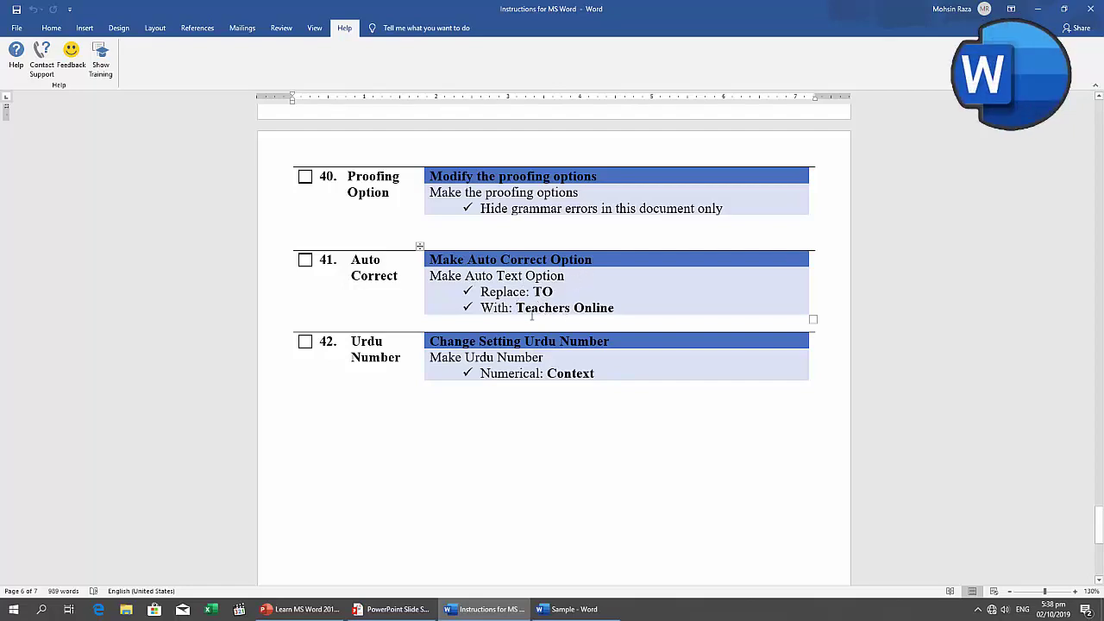
{"action": "left_click_drag", "start_coordinate": [516, 308], "coordinate": [615, 308]}
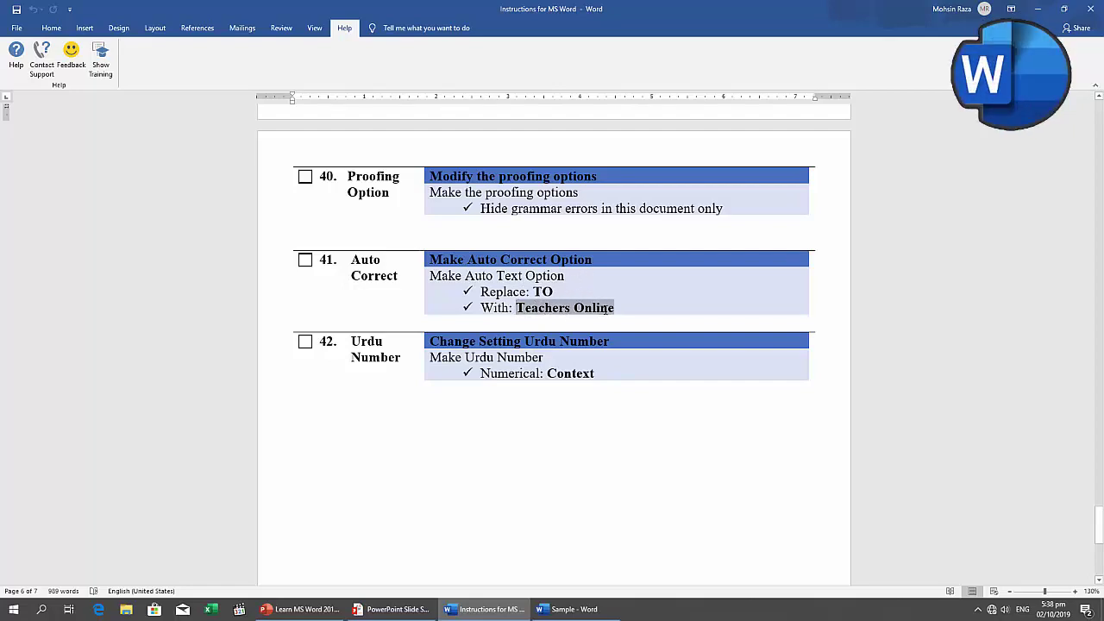
{"action": "left_click", "coordinate": [570, 610]}
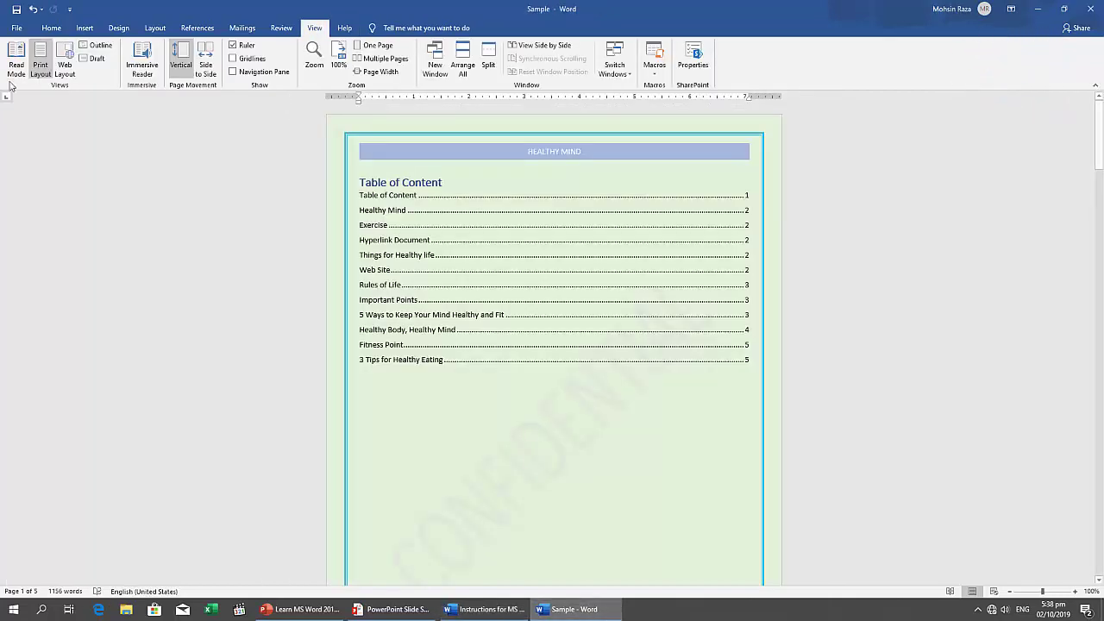
Test the TO abbreviation below the table of contents on page 1, and undo the typed text
{"action": "scroll", "coordinate": [407, 437], "scroll_direction": "down", "scroll_amount": 3}
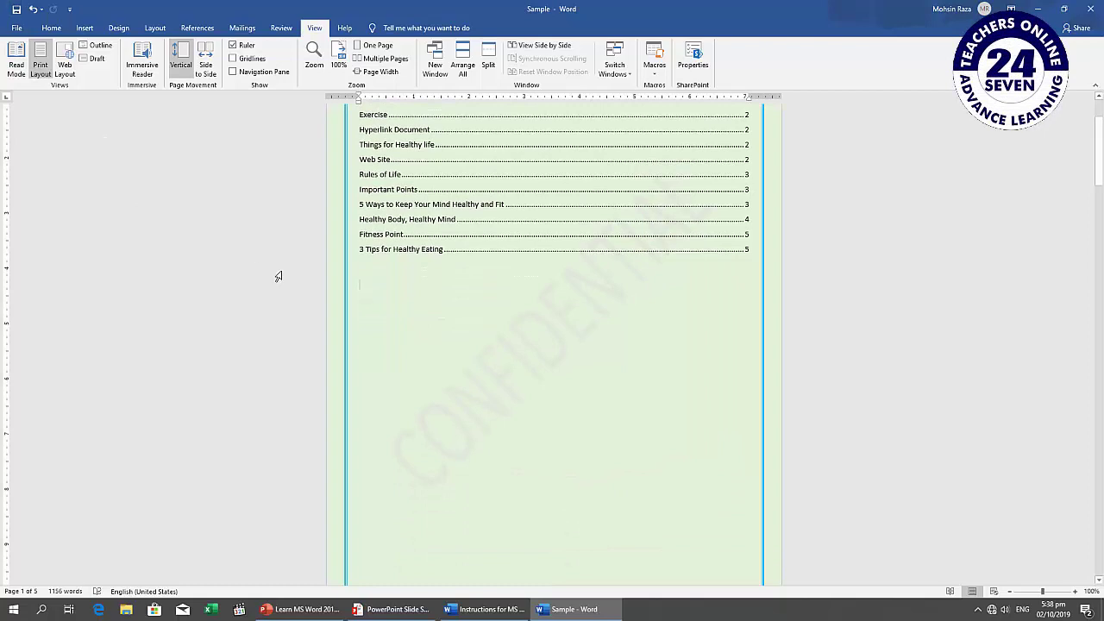
{"action": "type", "text": "Teachers Online"}
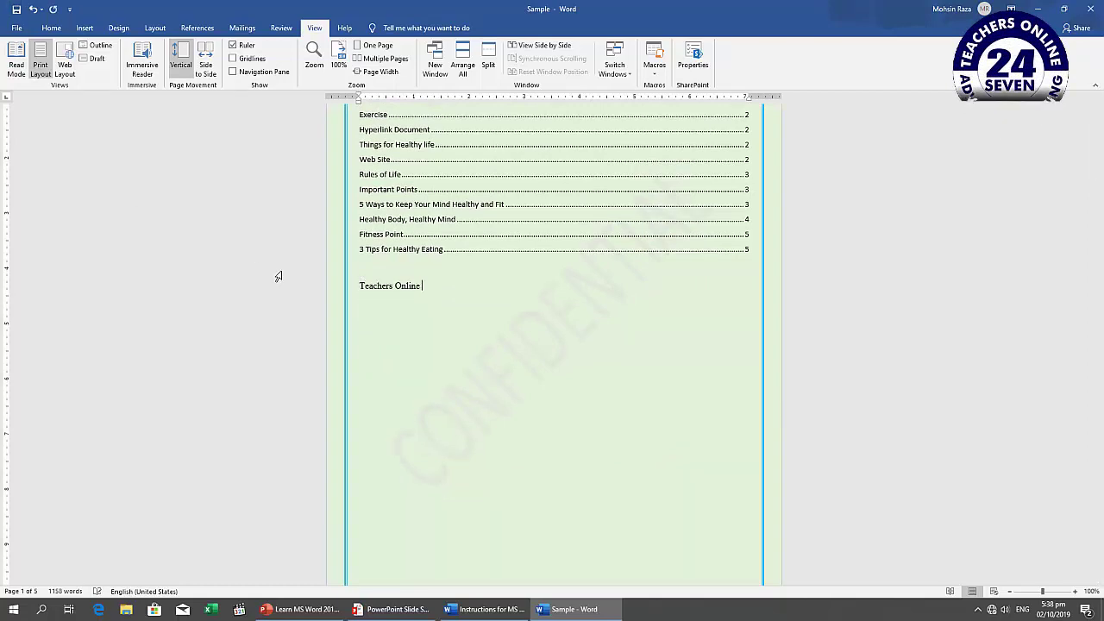
{"action": "key", "text": "ctrl+z"}
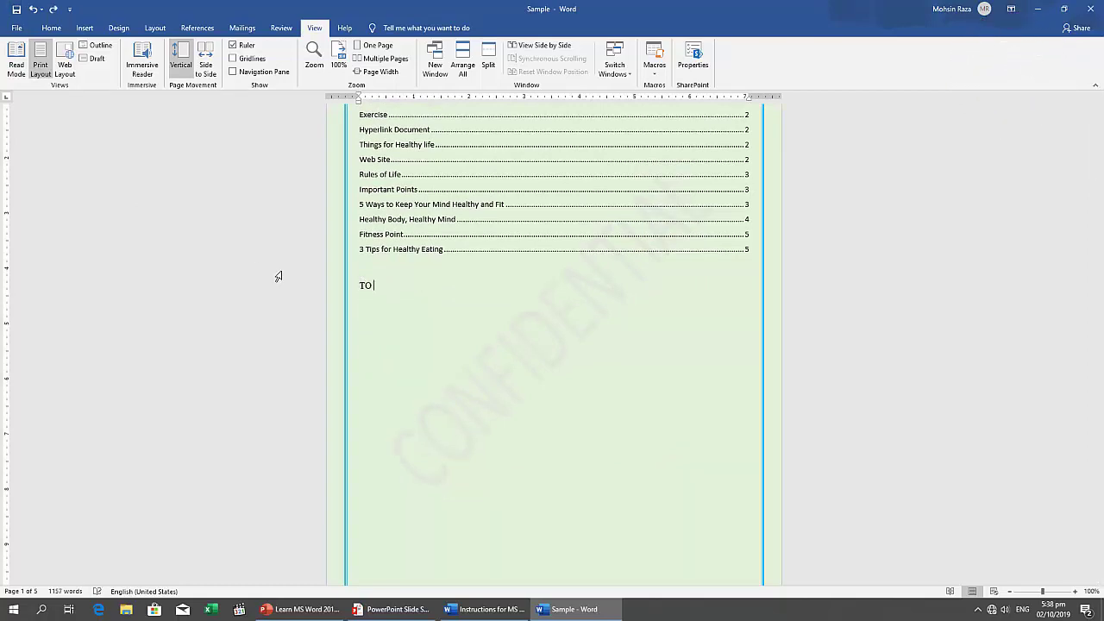
{"action": "key", "text": "ctrl+z"}
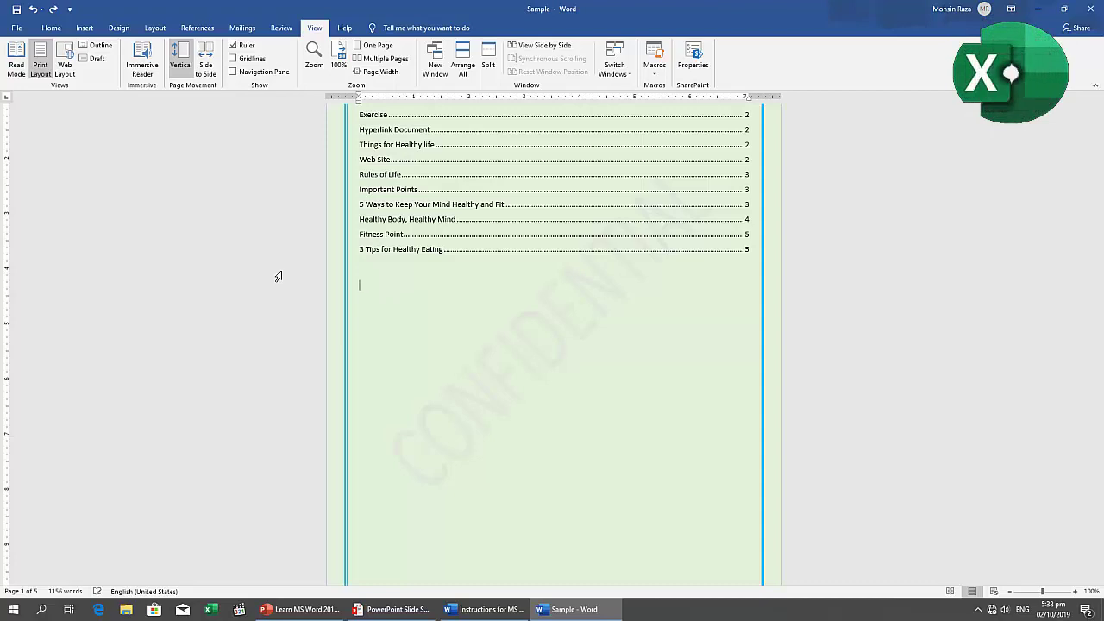
Delete the existing AutoCorrect entry that replaces TO with "Teachers Online" and apply the options
{"action": "left_click", "coordinate": [16, 28]}
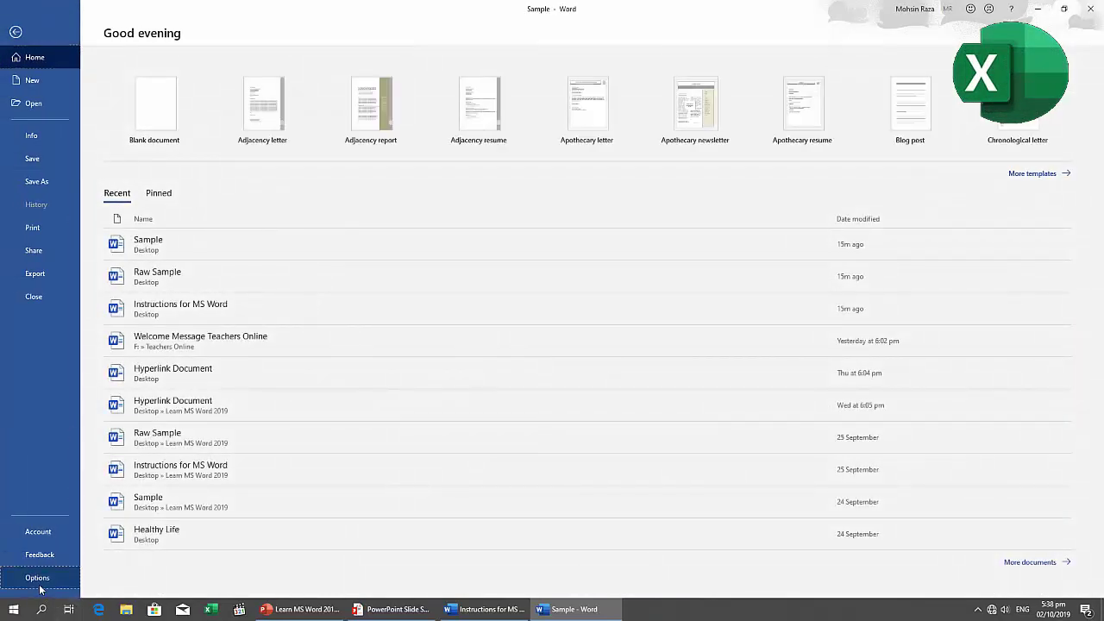
{"action": "left_click", "coordinate": [37, 582]}
{"action": "left_click", "coordinate": [336, 164]}
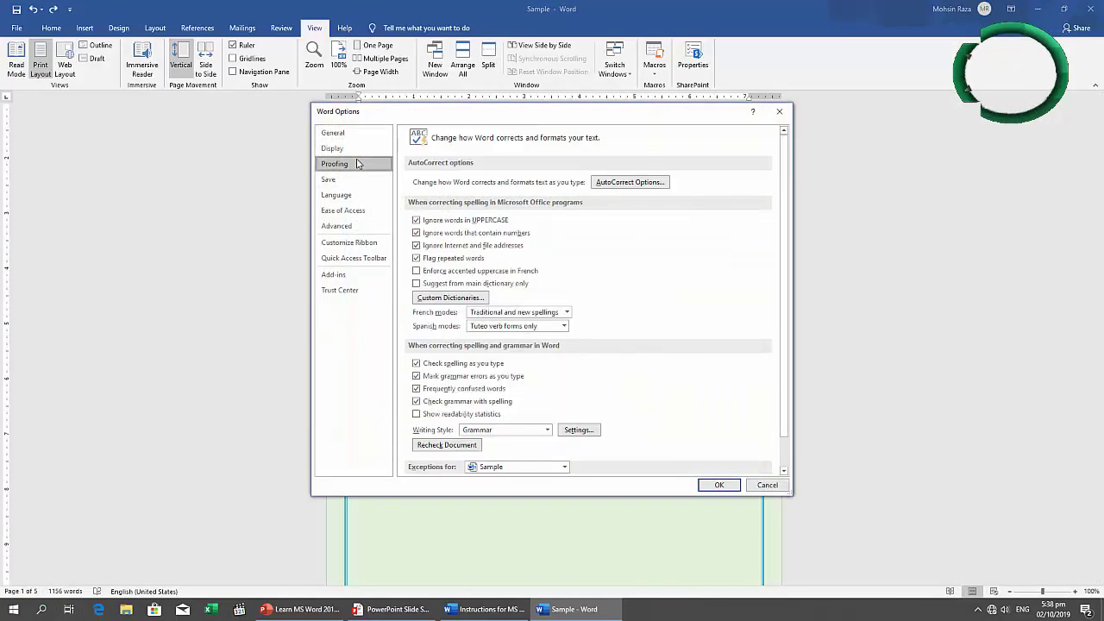
{"action": "left_click", "coordinate": [621, 185]}
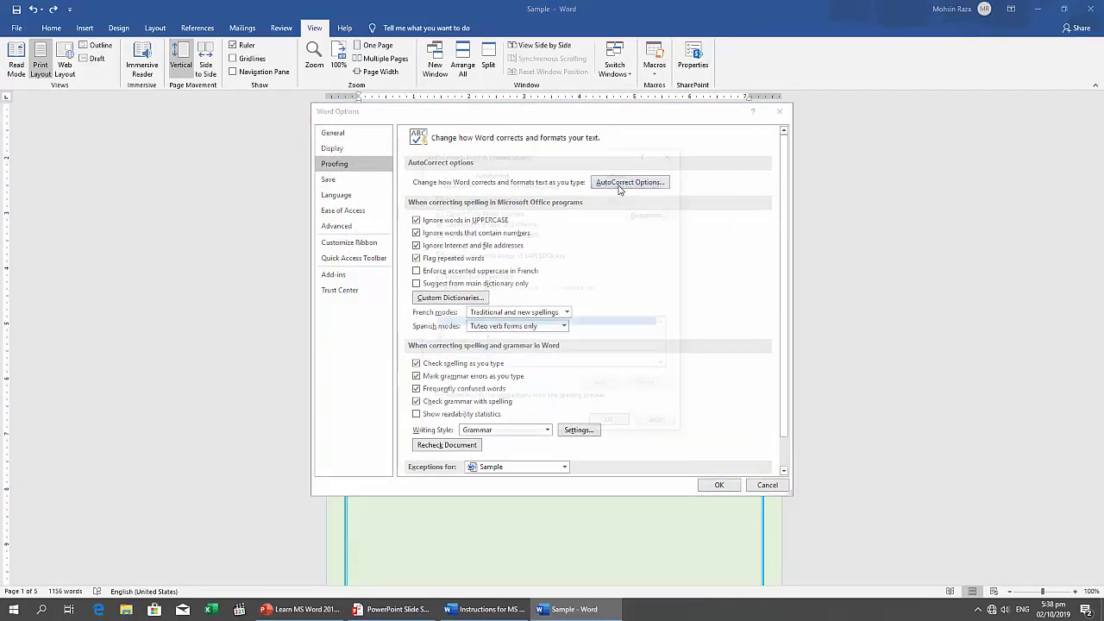
{"action": "type", "text": "TO"}
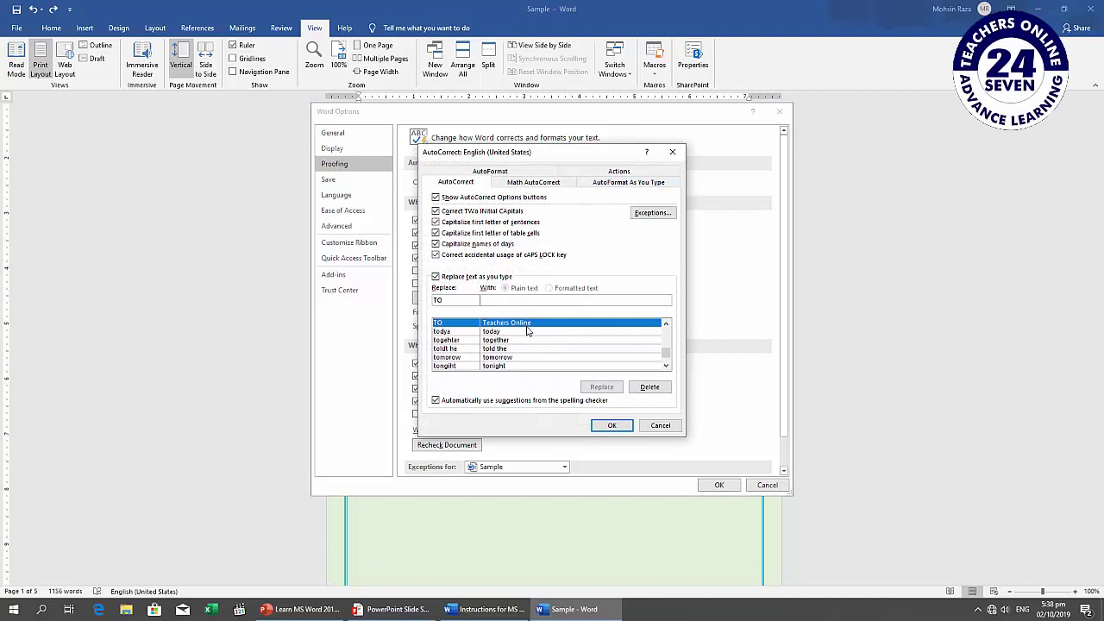
{"action": "left_click", "coordinate": [650, 386]}
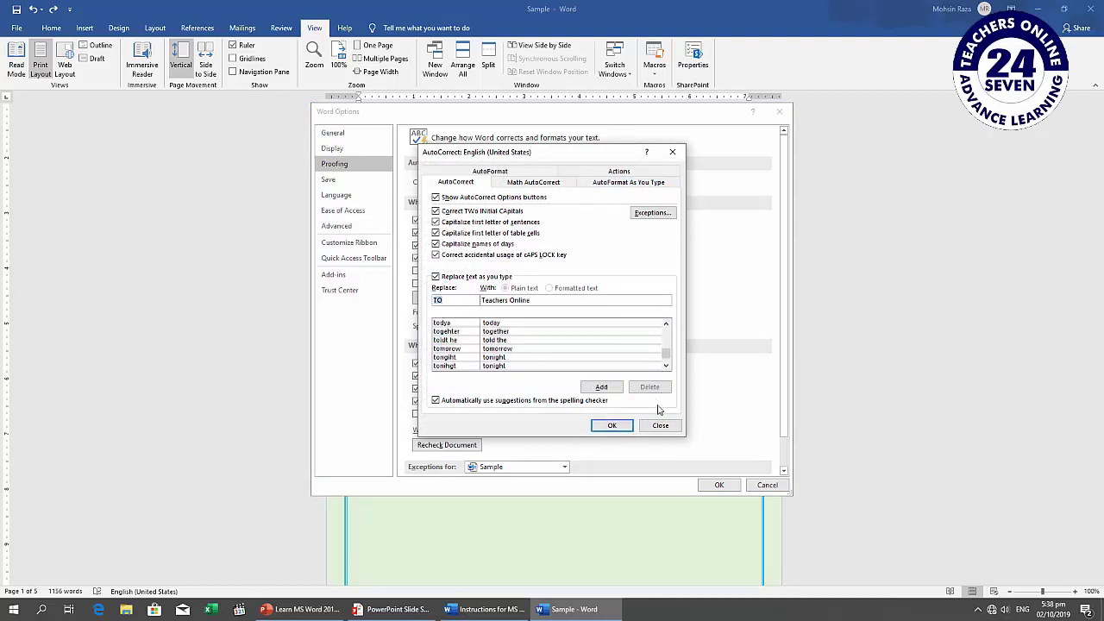
{"action": "left_click", "coordinate": [613, 427]}
{"action": "left_click", "coordinate": [718, 485]}
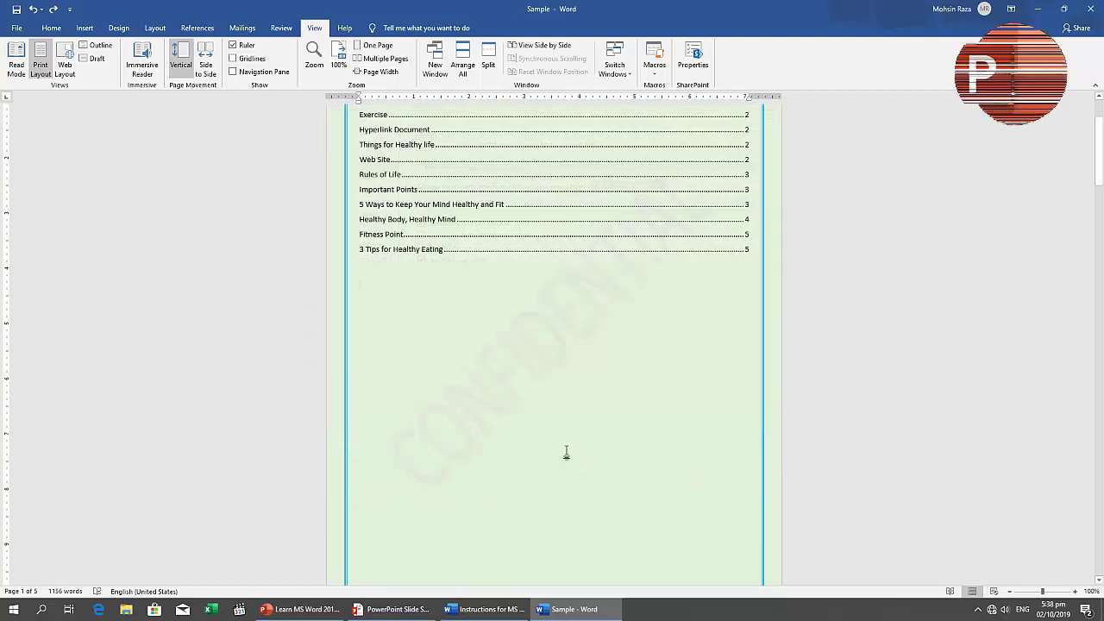
Test entering TO in the document with the AutoCorrect entry deleted, and undo the text
{"action": "type", "text": "TO"}
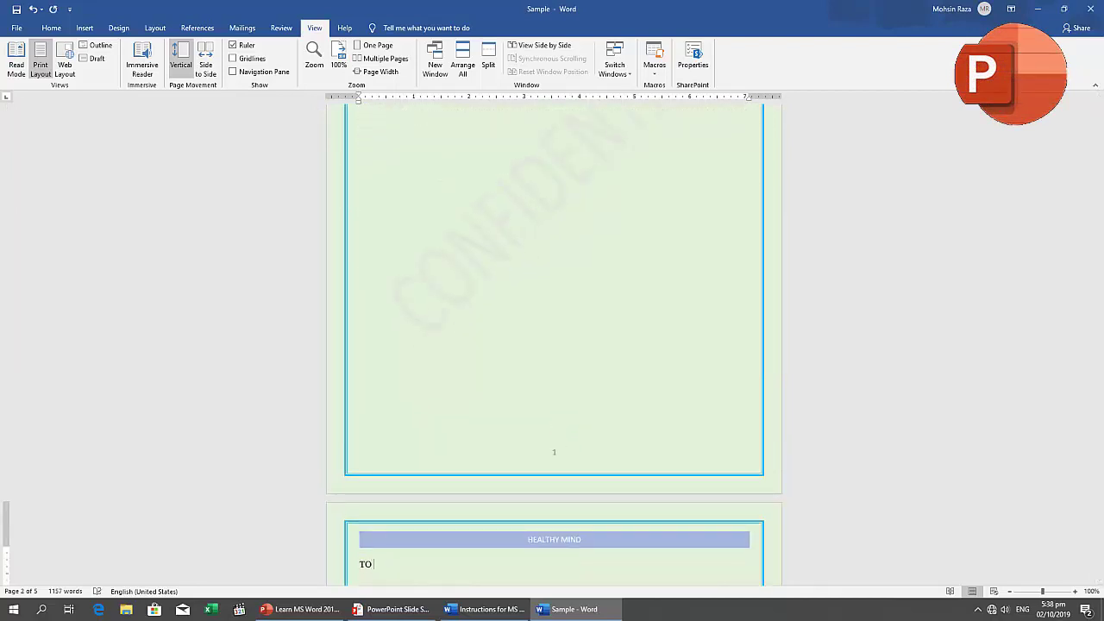
{"action": "key", "text": "ctrl+z"}
{"action": "scroll", "coordinate": [560, 441], "scroll_direction": "up", "scroll_amount": 3}
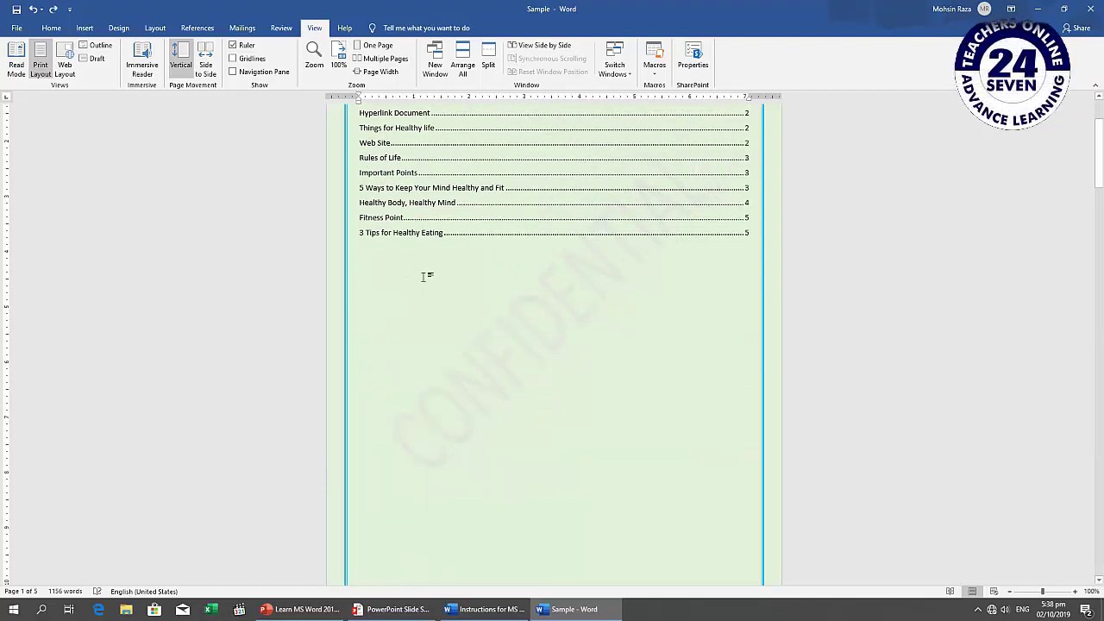
Place the cursor below the table of contents and add an AutoCorrect entry replacing TO with "Teachers Online"
{"action": "left_click", "coordinate": [438, 250]}
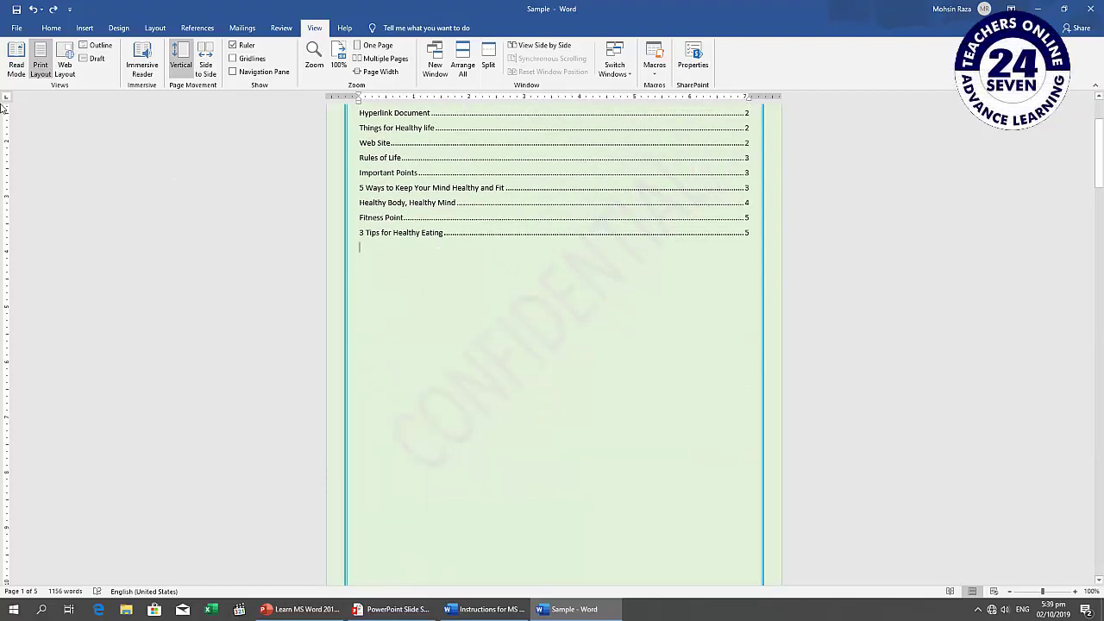
{"action": "left_click", "coordinate": [18, 28]}
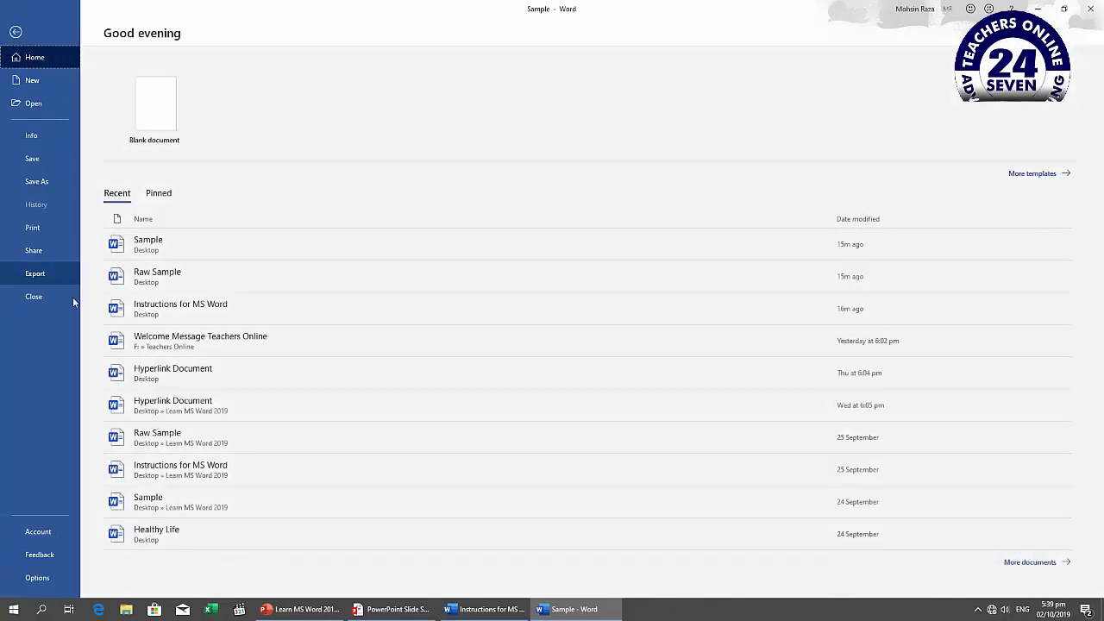
{"action": "left_click", "coordinate": [41, 578]}
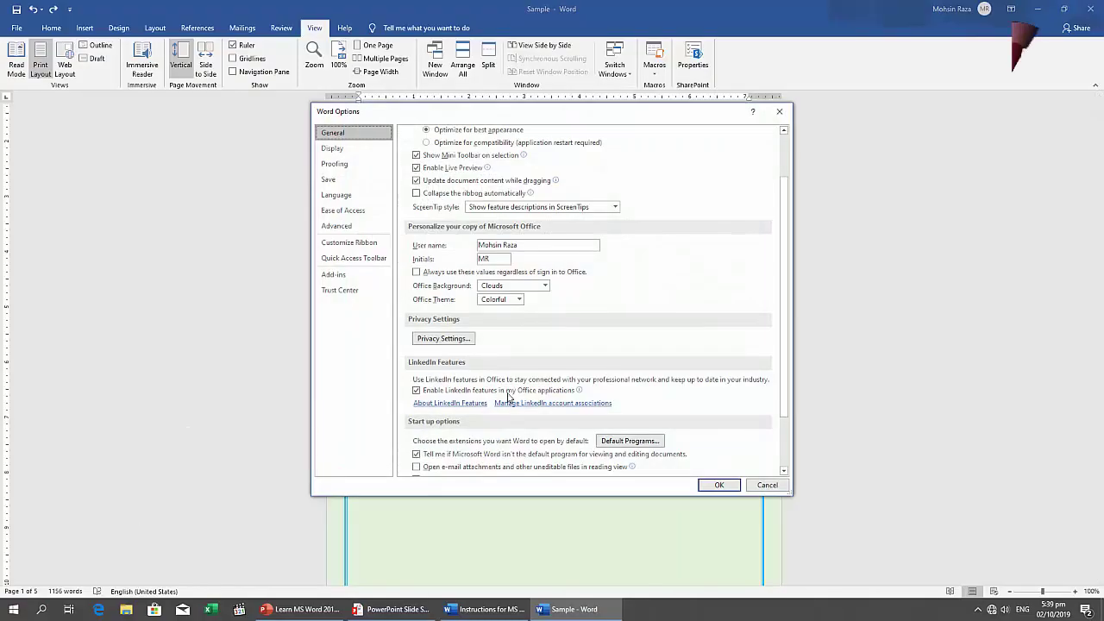
{"action": "left_click", "coordinate": [335, 150]}
{"action": "left_click", "coordinate": [345, 164]}
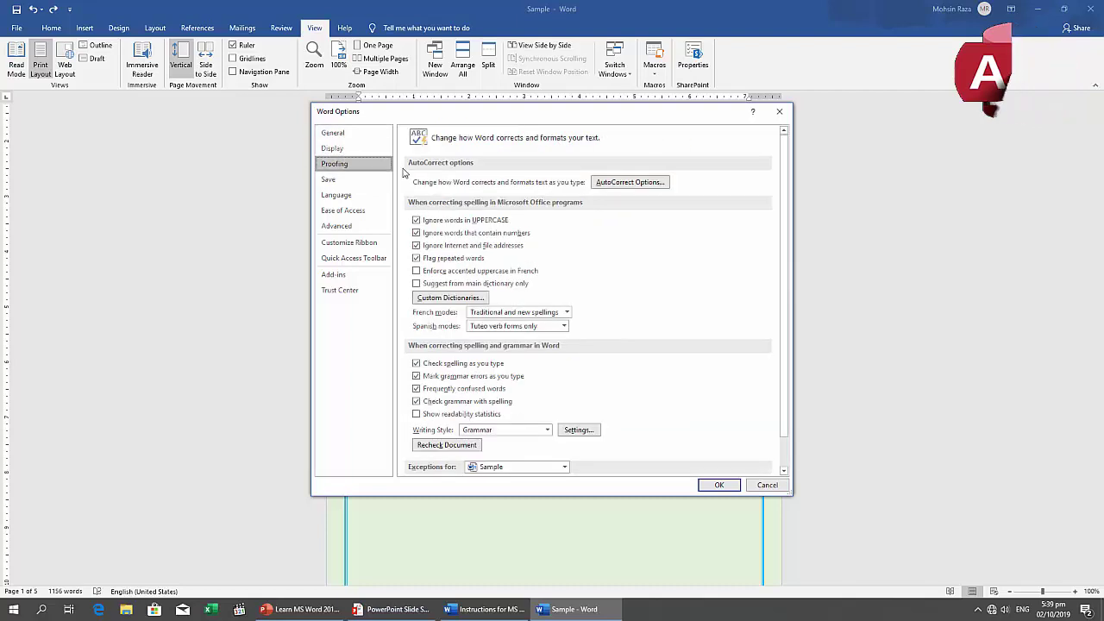
{"action": "left_click", "coordinate": [658, 183]}
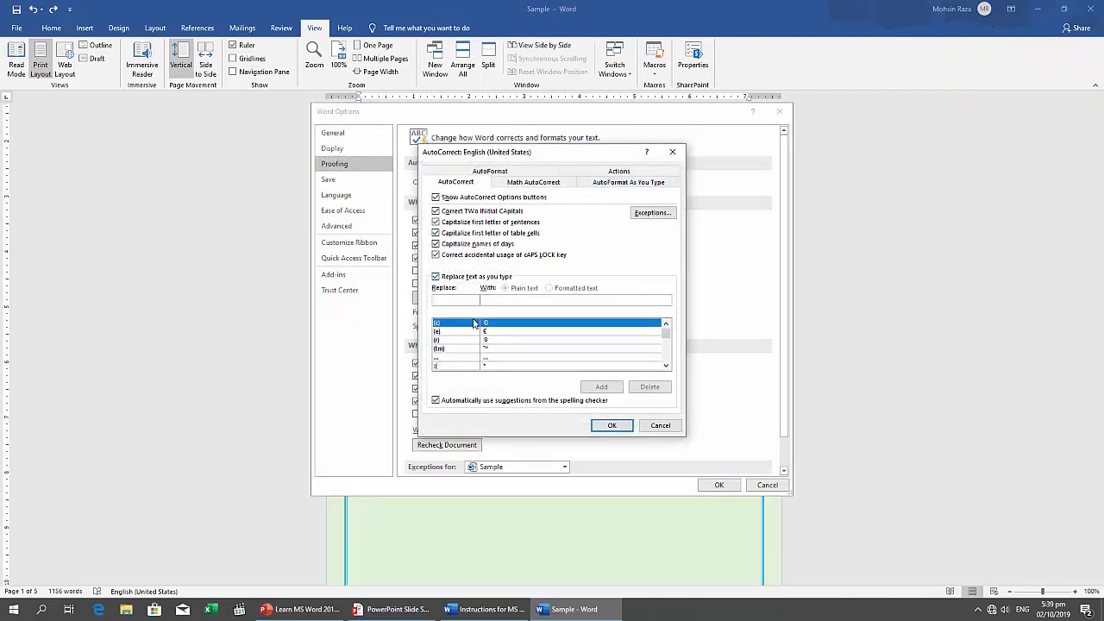
{"action": "type", "text": "TO"}
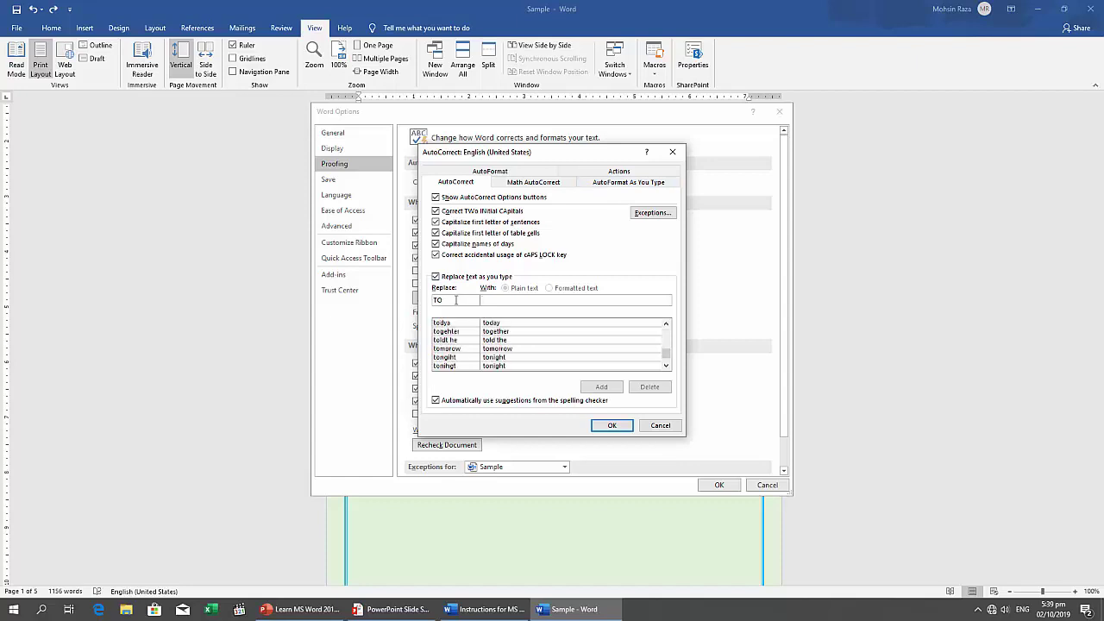
{"action": "type", "text": "Teachers Online"}
{"action": "left_click", "coordinate": [601, 386]}
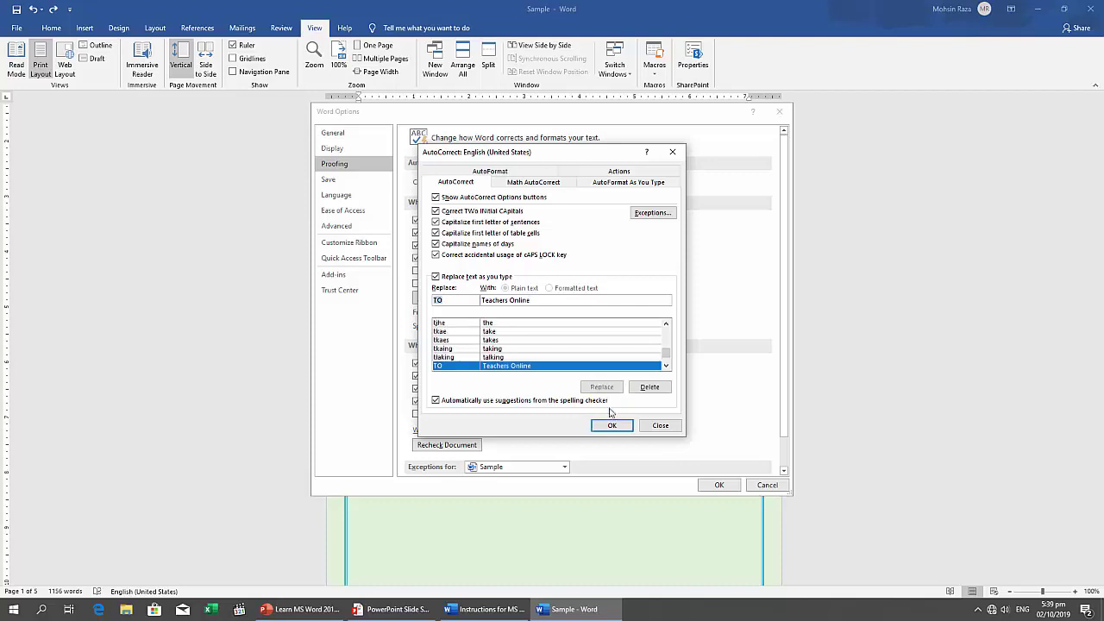
{"action": "left_click", "coordinate": [612, 425]}
{"action": "left_click", "coordinate": [719, 485]}
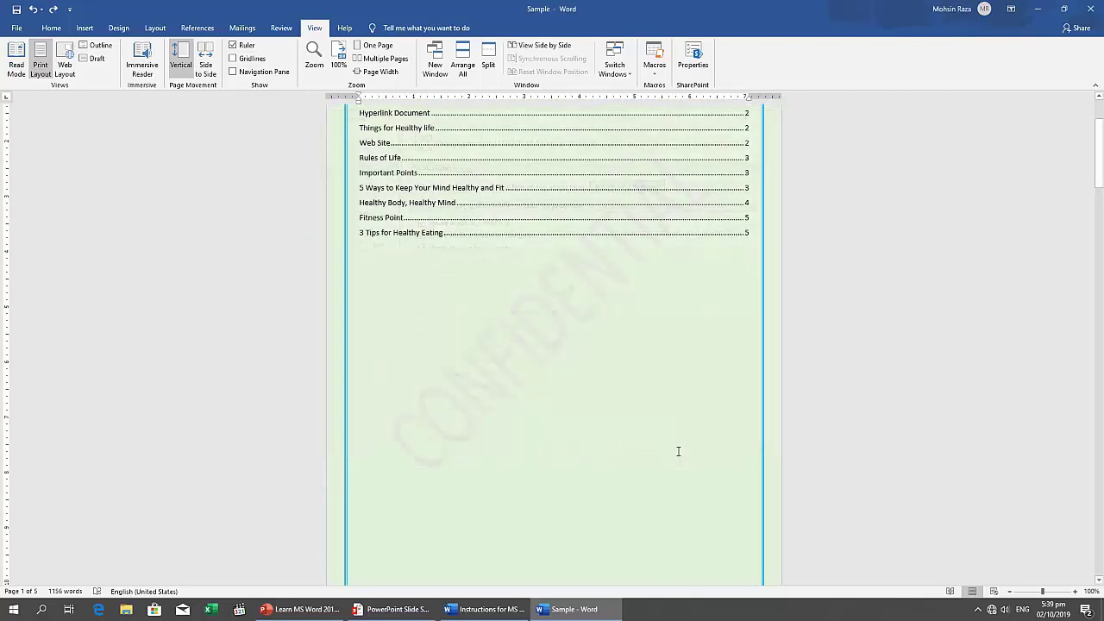
Test the new TO entry below the table of contents, undo the text, and check task 42 in the instructions document
{"action": "type", "text": "TO"}
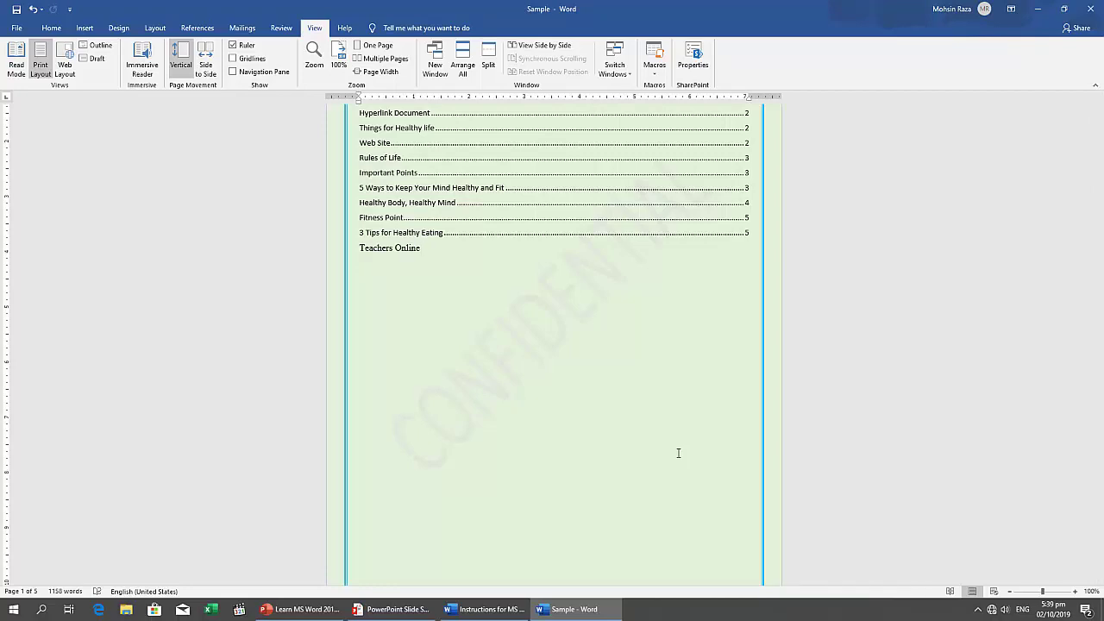
{"action": "key", "text": "ctrl+z"}
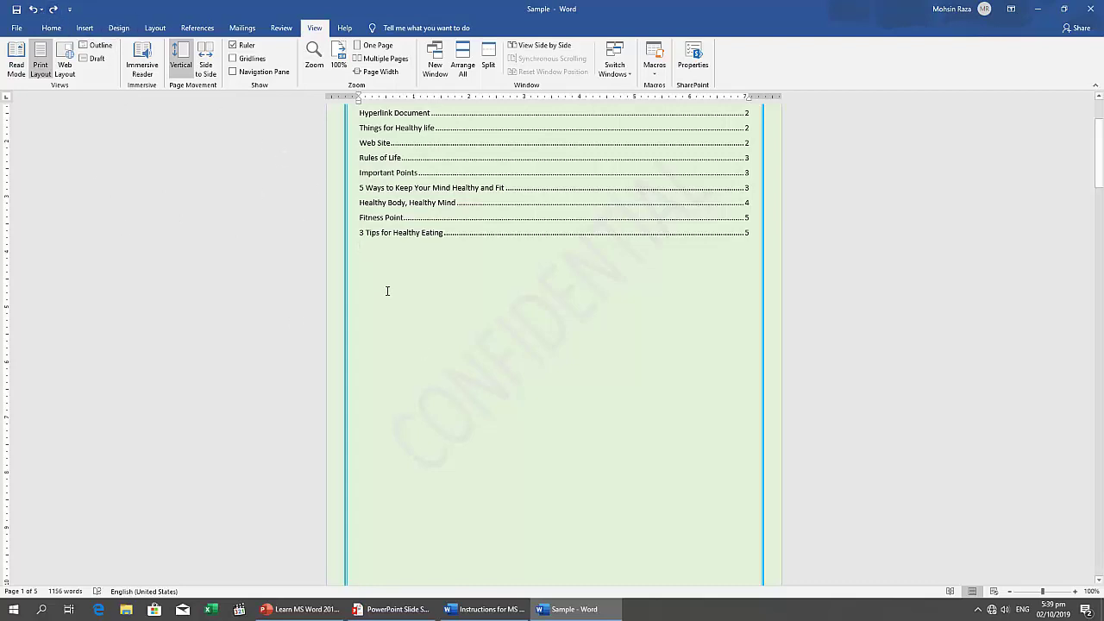
{"action": "mouse_move", "coordinate": [592, 616]}
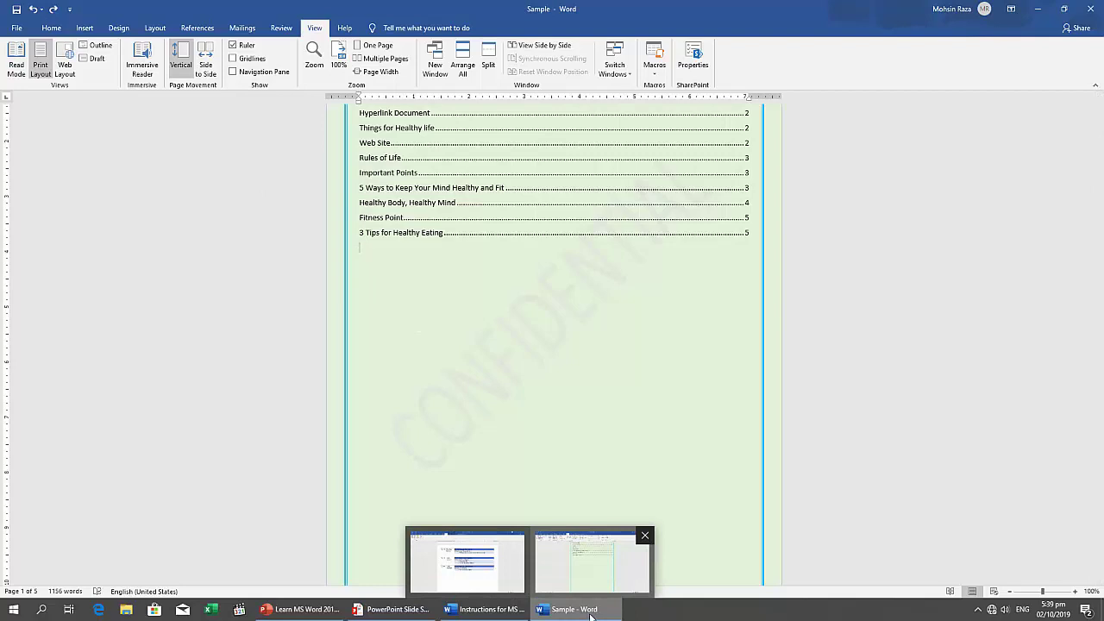
{"action": "left_click", "coordinate": [468, 610]}
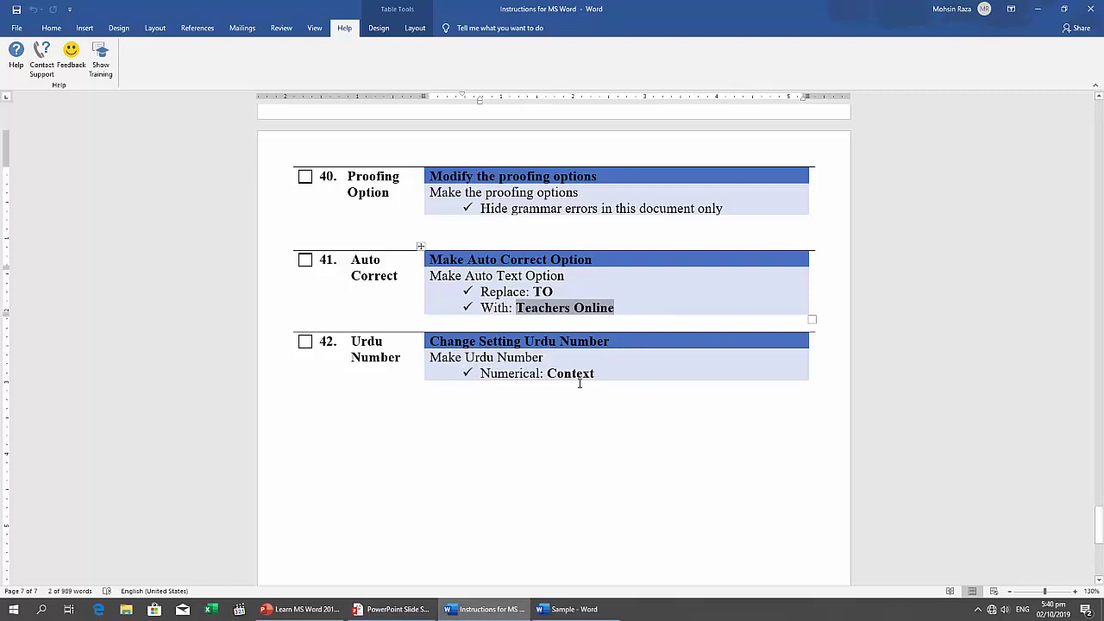
Switch to the Sample document and place the cursor below the Figure 2 caption on the last page
{"action": "mouse_move", "coordinate": [462, 613]}
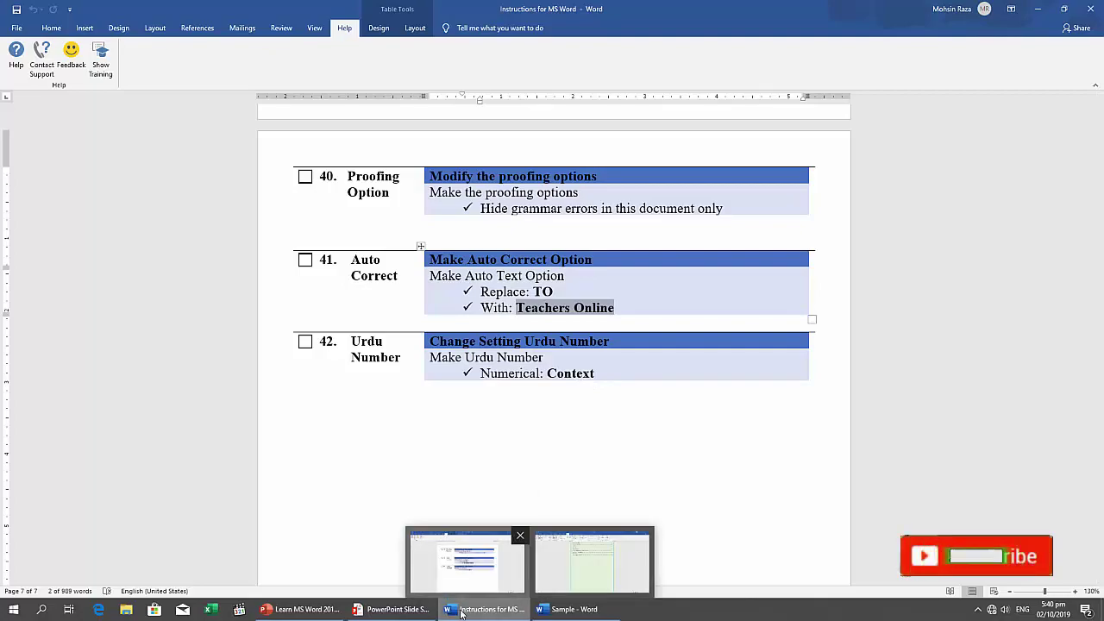
{"action": "left_click", "coordinate": [593, 561]}
{"action": "scroll", "coordinate": [491, 426], "scroll_direction": "down", "scroll_amount": 10}
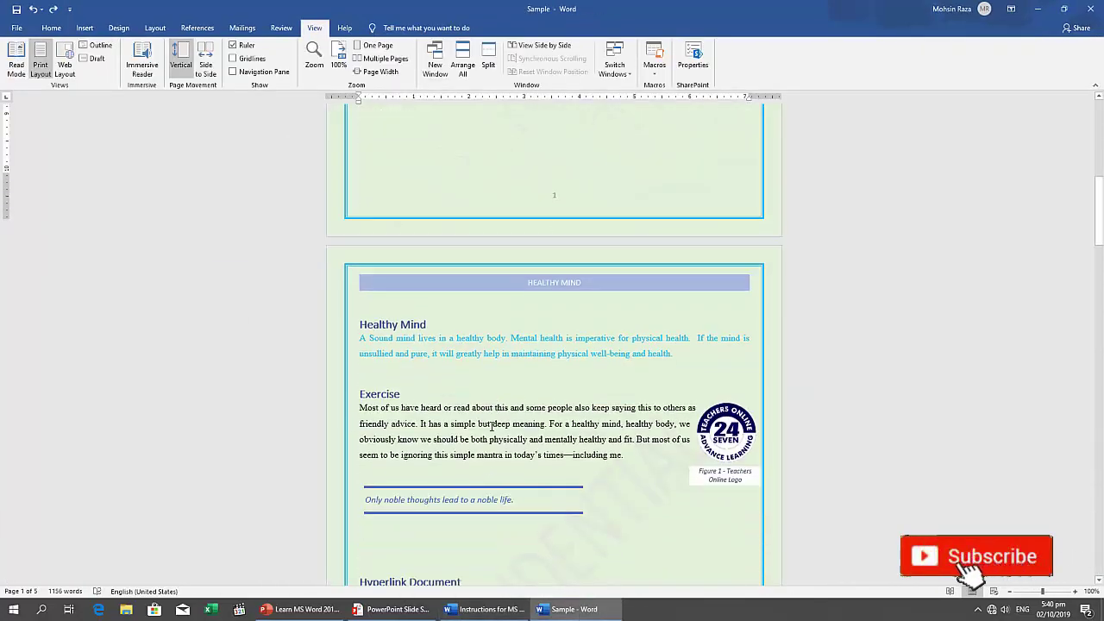
{"action": "scroll", "coordinate": [492, 427], "scroll_direction": "down", "scroll_amount": 15}
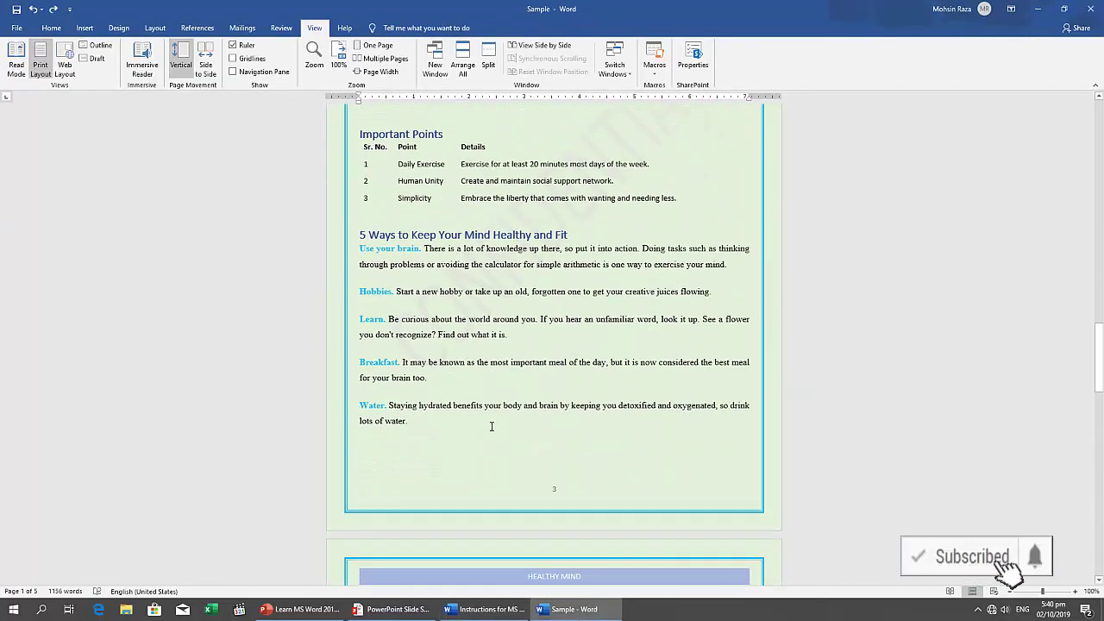
{"action": "scroll", "coordinate": [492, 429], "scroll_direction": "down", "scroll_amount": 15}
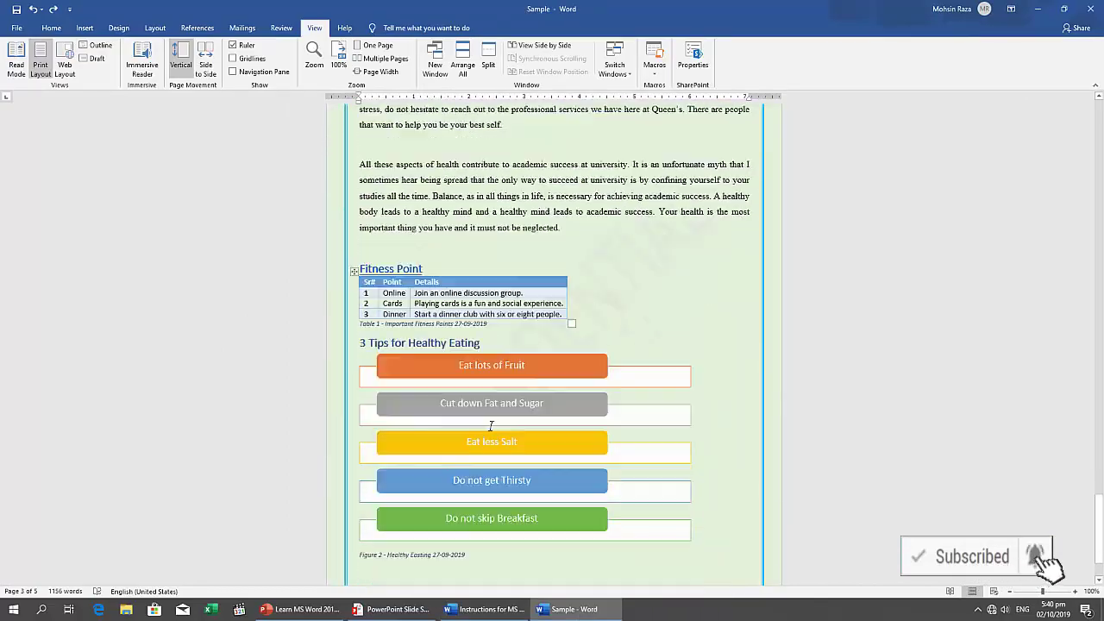
{"action": "scroll", "coordinate": [490, 427], "scroll_direction": "down", "scroll_amount": 1}
{"action": "scroll", "coordinate": [491, 429], "scroll_direction": "up", "scroll_amount": 15}
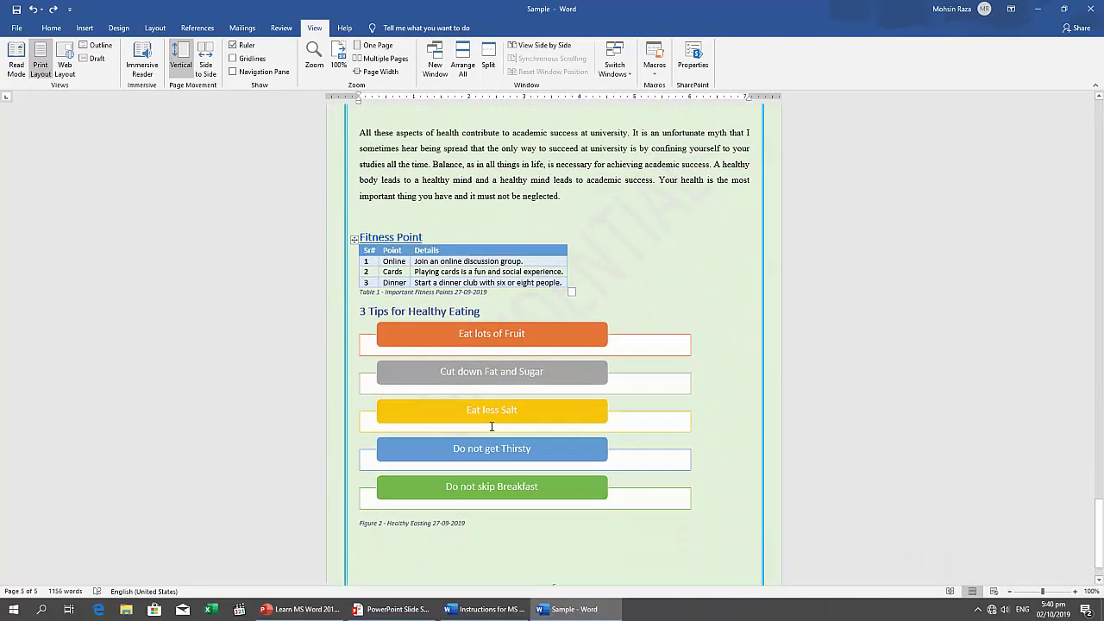
{"action": "scroll", "coordinate": [492, 429], "scroll_direction": "up", "scroll_amount": 3}
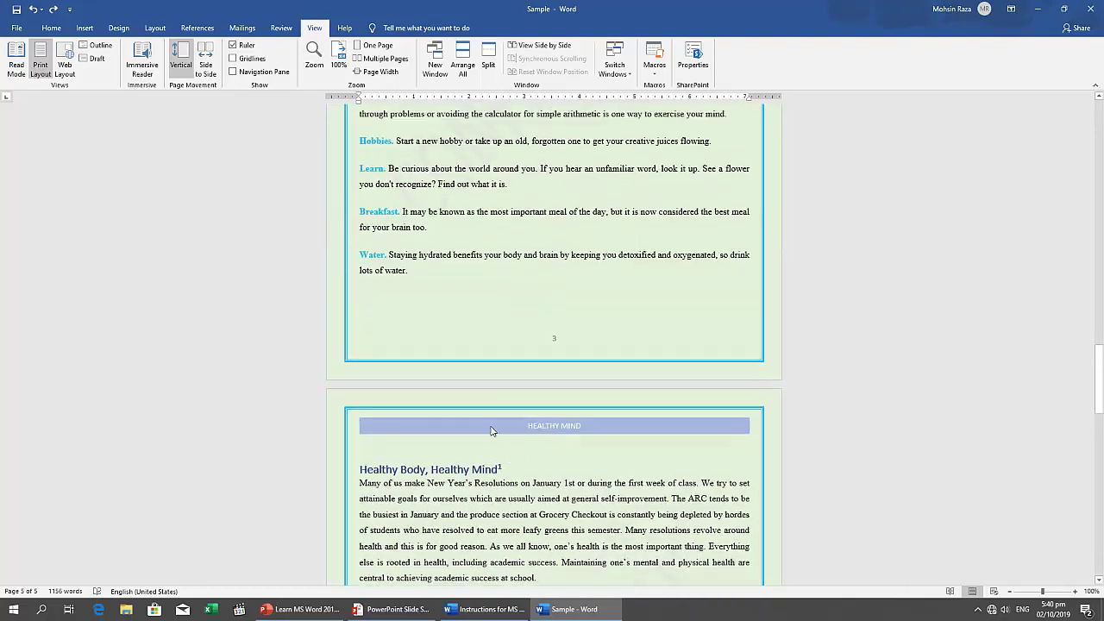
{"action": "scroll", "coordinate": [492, 429], "scroll_direction": "down", "scroll_amount": 12}
{"action": "scroll", "coordinate": [491, 429], "scroll_direction": "down", "scroll_amount": 1}
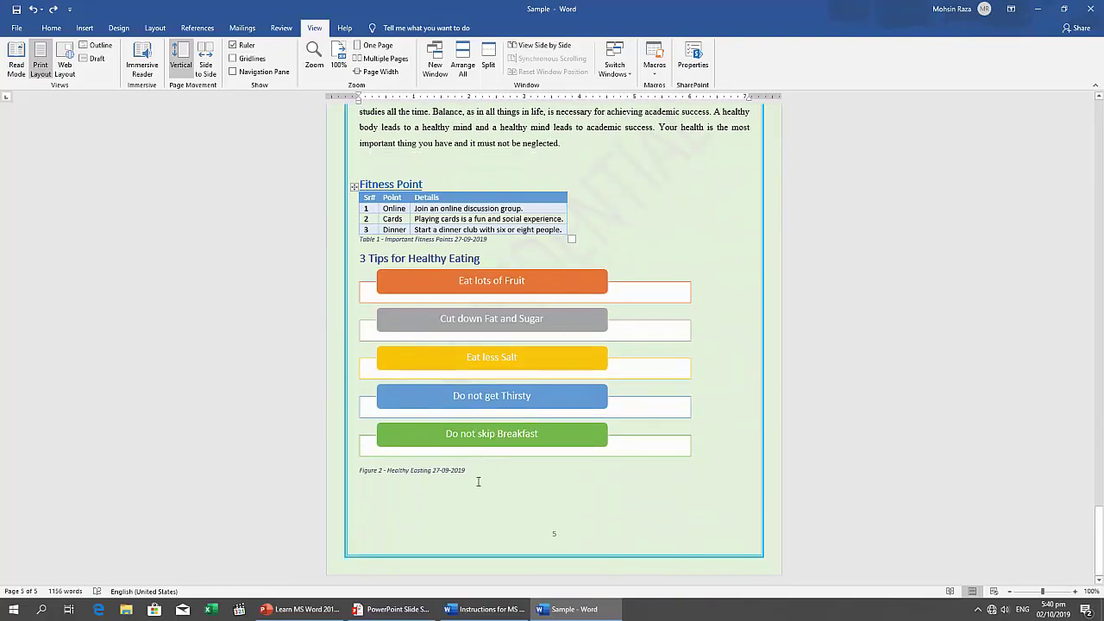
{"action": "left_click", "coordinate": [484, 505]}
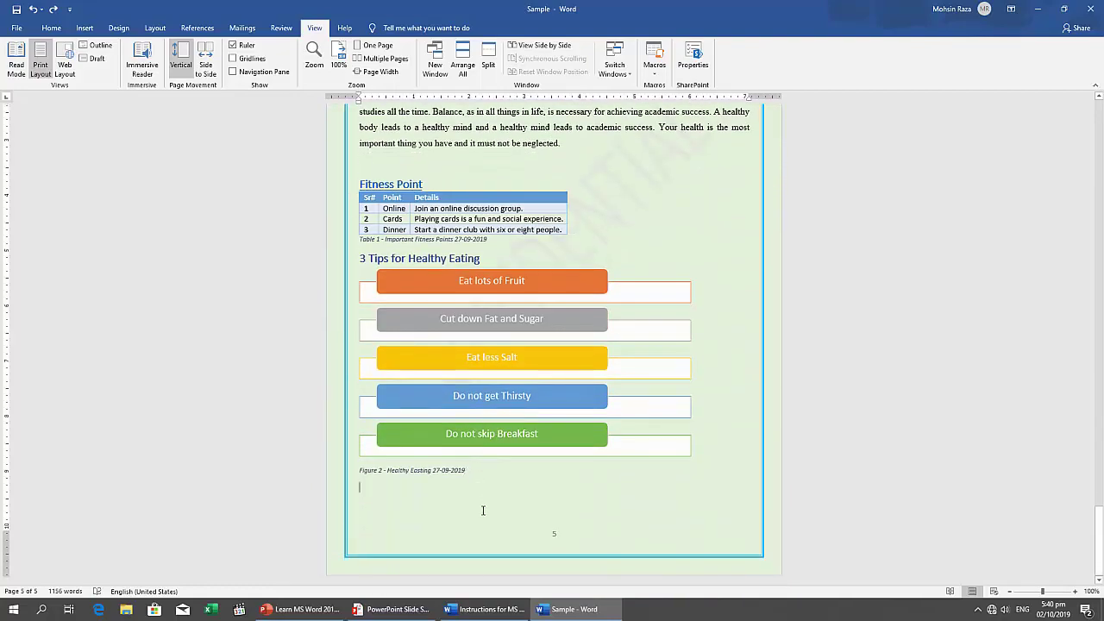
Enter 1, 2 and 3 on separate lines below the Figure 2 caption, and insert blank lines above them to push them onto the next page
{"action": "double_click", "coordinate": [483, 510]}
{"action": "type", "text": "1"}
{"action": "key", "text": "Return"}
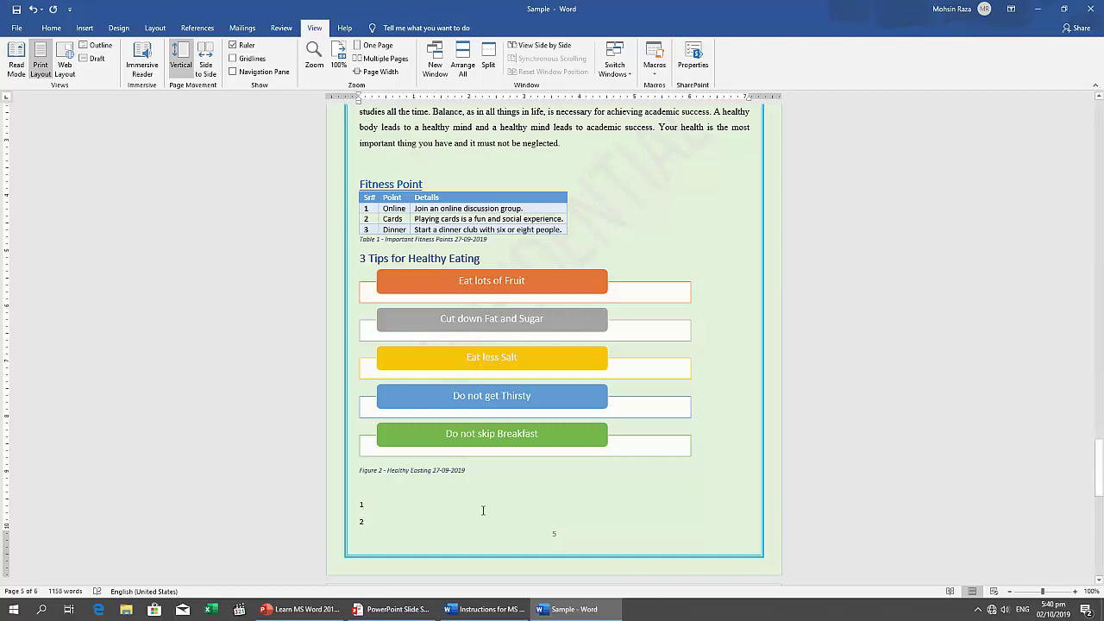
{"action": "scroll", "coordinate": [484, 510], "scroll_direction": "down", "scroll_amount": 2}
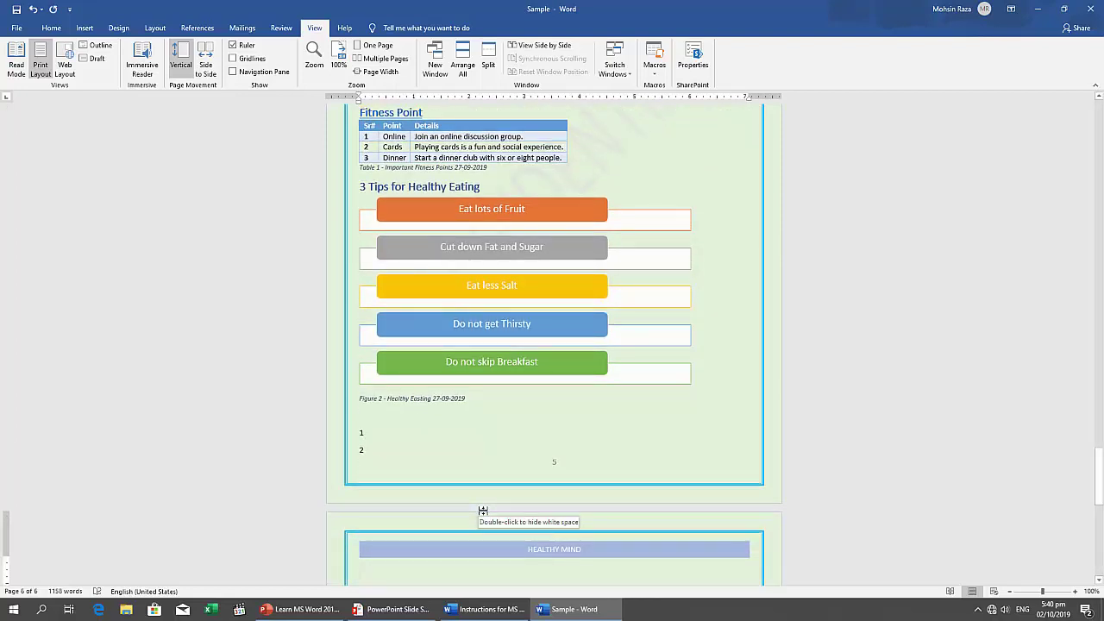
{"action": "key", "text": "Return"}
{"action": "type", "text": "3"}
{"action": "key", "text": "Return"}
{"action": "key", "text": "Return"}
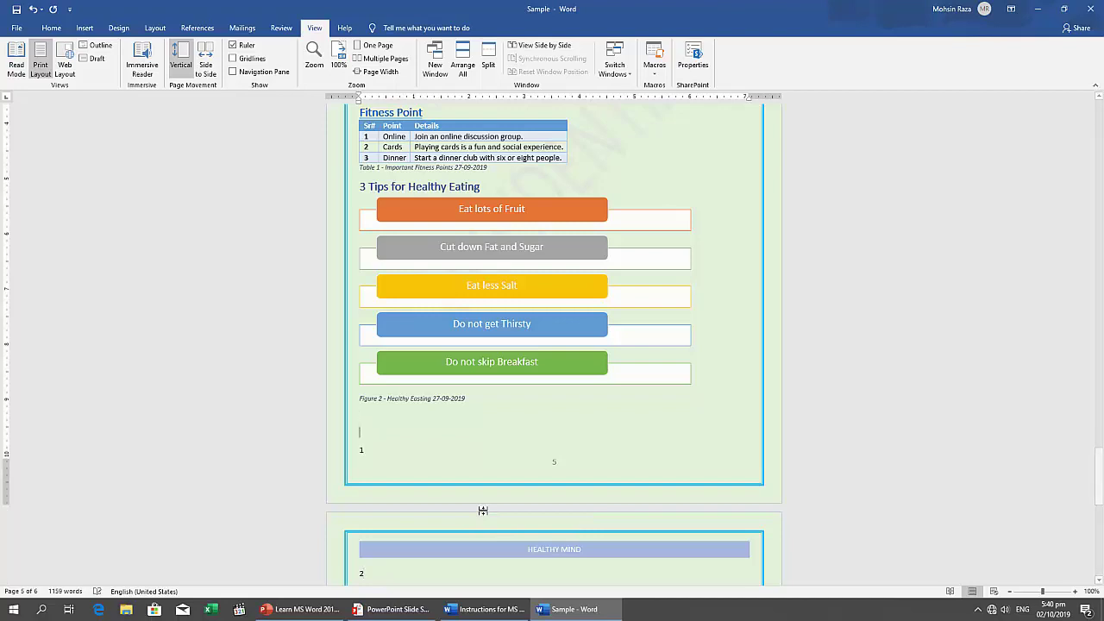
Select the lines 1, 2 and 3 and preview the Numbering Library formats on them without applying one
{"action": "scroll", "coordinate": [482, 516], "scroll_direction": "down", "scroll_amount": 5}
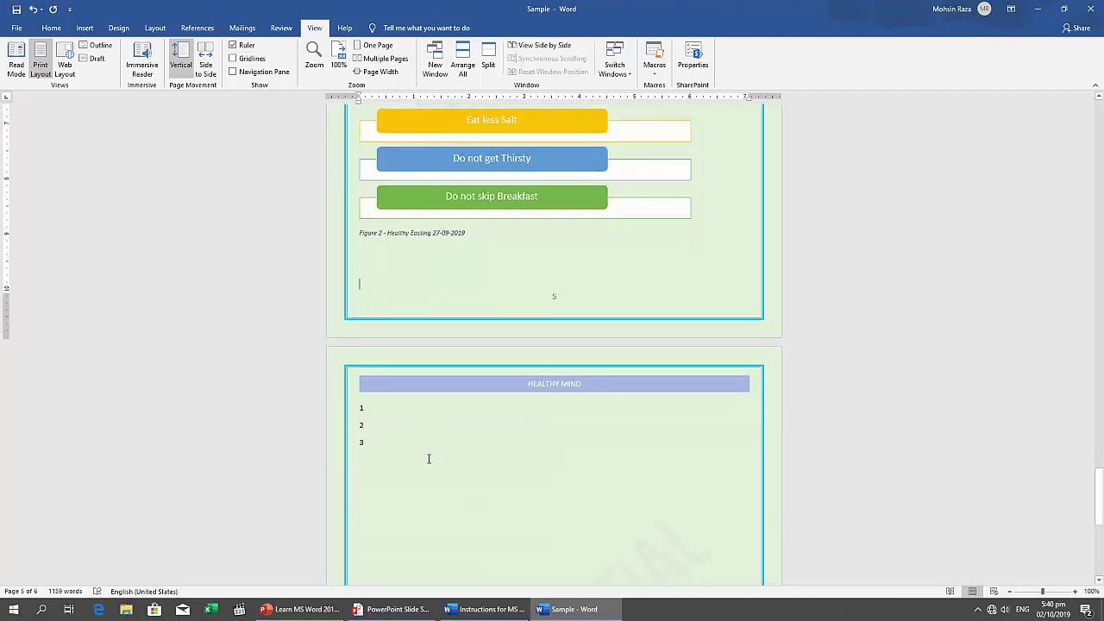
{"action": "left_click_drag", "start_coordinate": [377, 443], "coordinate": [350, 416]}
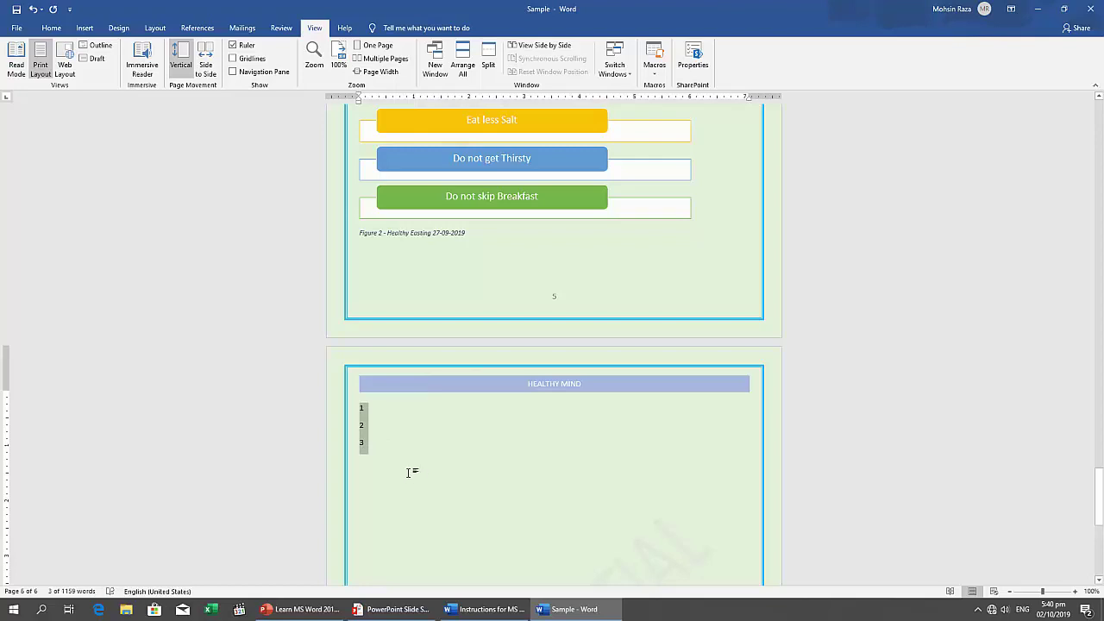
{"action": "left_click", "coordinate": [51, 28]}
{"action": "left_click", "coordinate": [288, 50]}
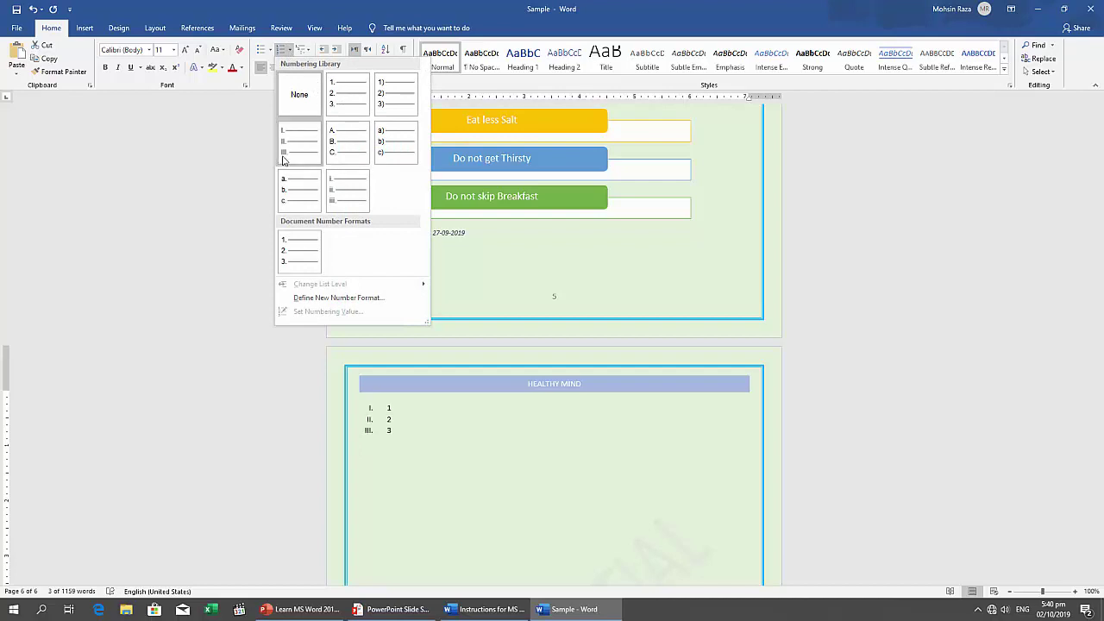
{"action": "left_click", "coordinate": [407, 442]}
Set the Numeral option to Context in the advanced Word options and apply it
{"action": "left_click", "coordinate": [17, 28]}
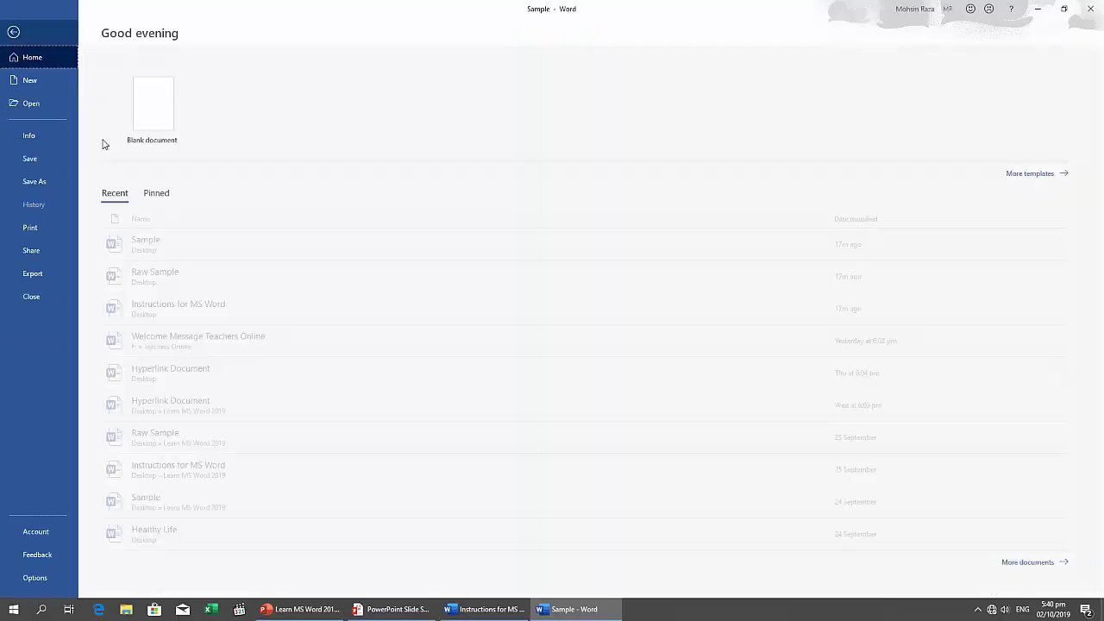
{"action": "left_click", "coordinate": [37, 578]}
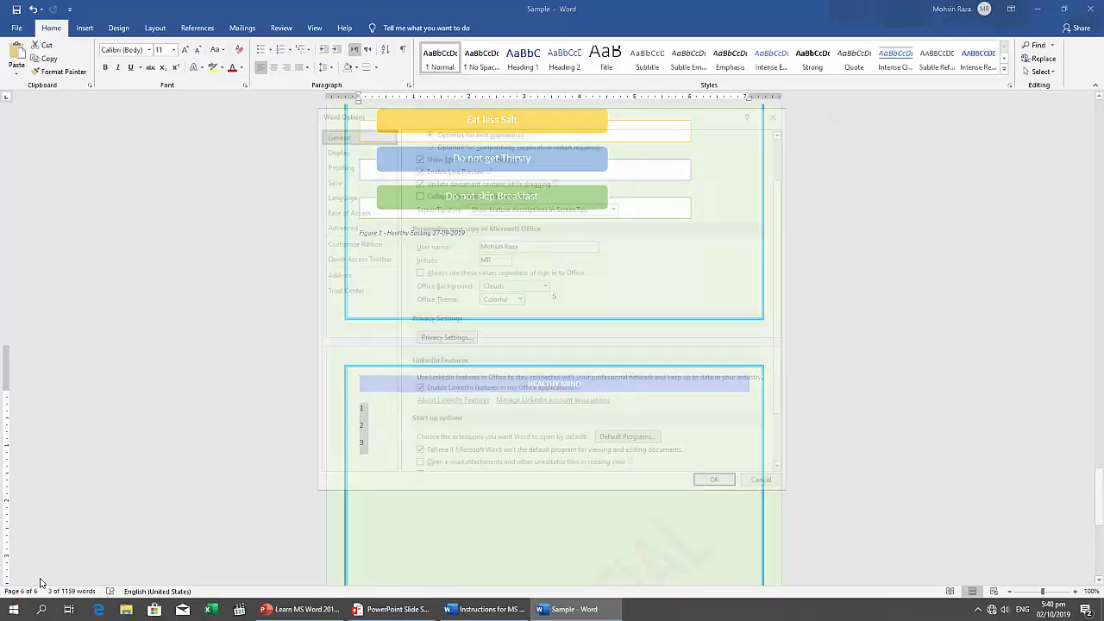
{"action": "left_click", "coordinate": [325, 229]}
{"action": "scroll", "coordinate": [572, 371], "scroll_direction": "down", "scroll_amount": 10}
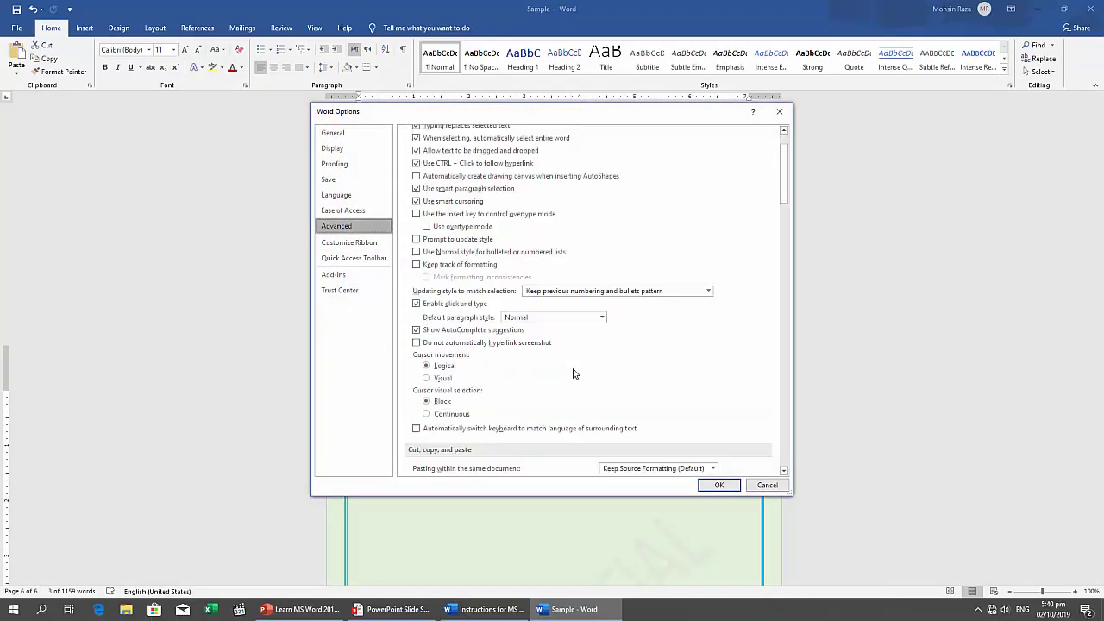
{"action": "scroll", "coordinate": [574, 373], "scroll_direction": "down", "scroll_amount": 10}
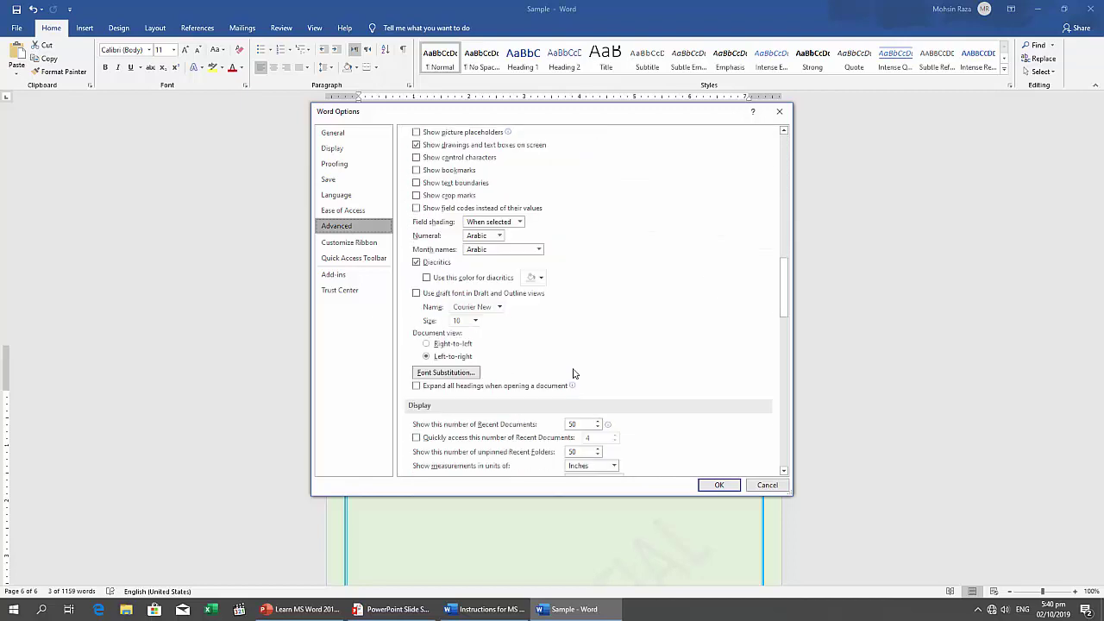
{"action": "left_click", "coordinate": [499, 236]}
{"action": "left_click", "coordinate": [484, 274]}
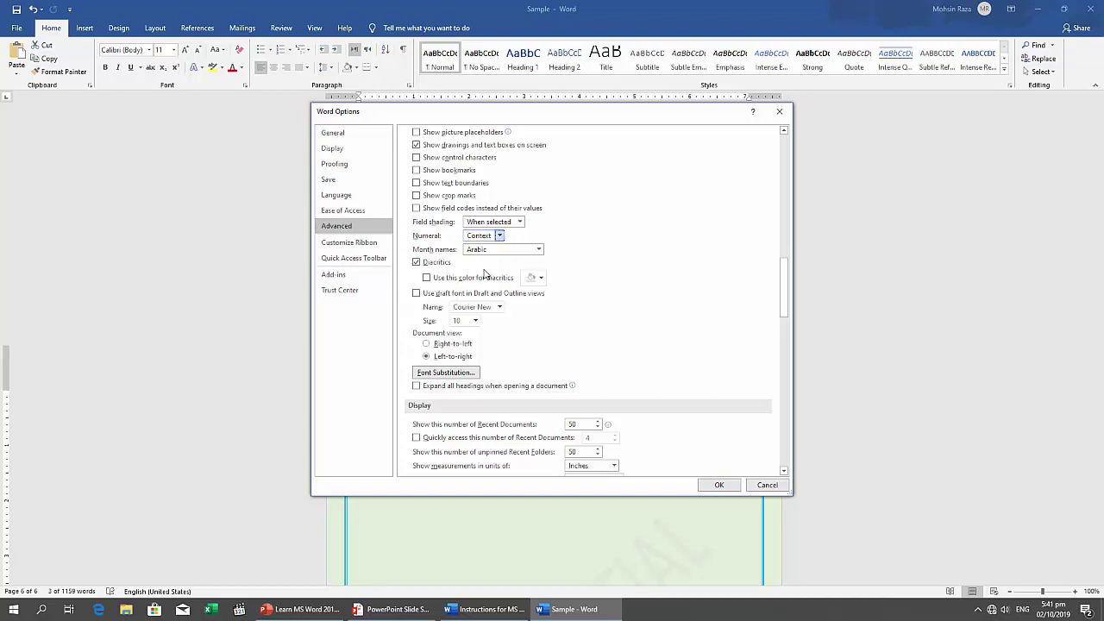
{"action": "left_click", "coordinate": [719, 485]}
Test the numeral setting by replacing the lines 1, 2 and 3 with a newly entered 1, and undo the replacement
{"action": "left_click", "coordinate": [375, 458]}
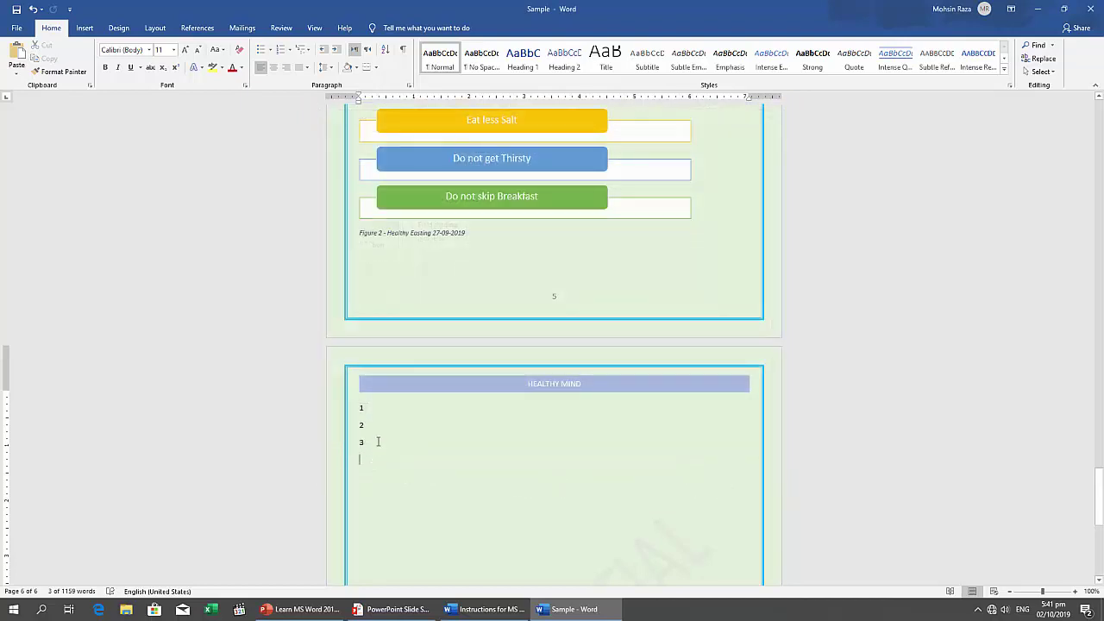
{"action": "left_click_drag", "start_coordinate": [363, 419], "coordinate": [358, 412]}
{"action": "type", "text": "1"}
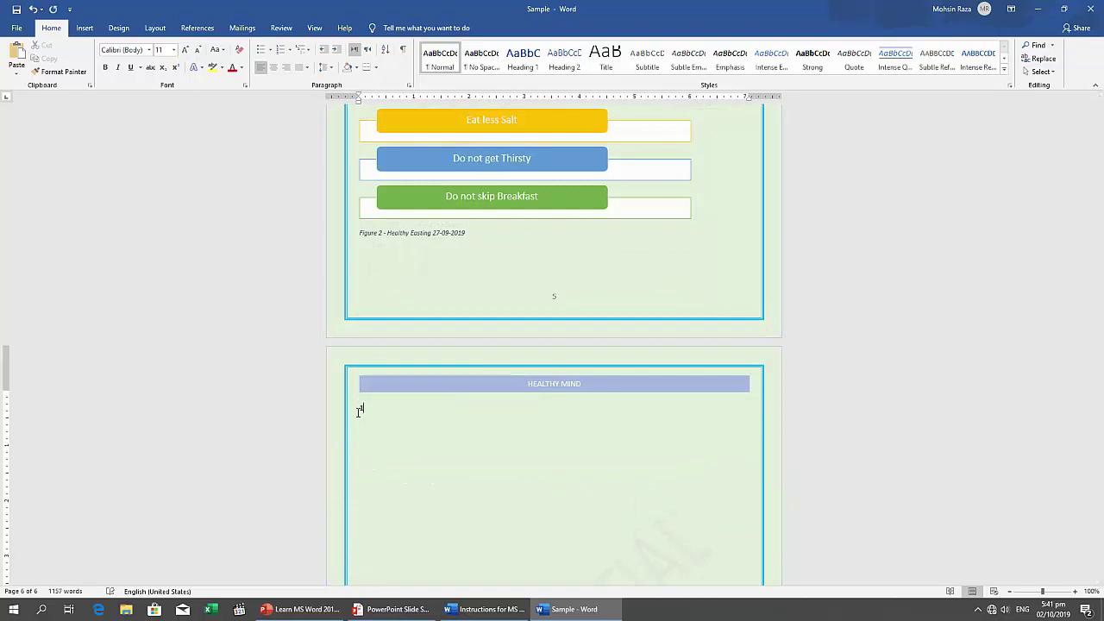
{"action": "triple_click", "coordinate": [1075, 594]}
{"action": "triple_click", "coordinate": [1075, 594]}
{"action": "triple_click", "coordinate": [1075, 593]}
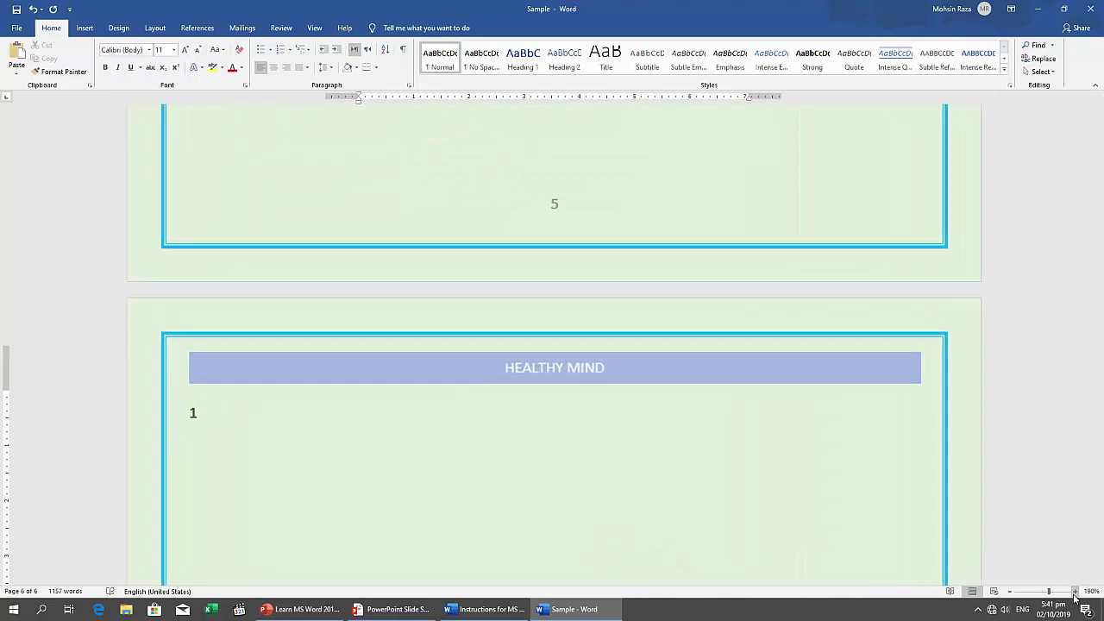
{"action": "left_click", "coordinate": [1075, 594]}
{"action": "key", "text": "ctrl+z"}
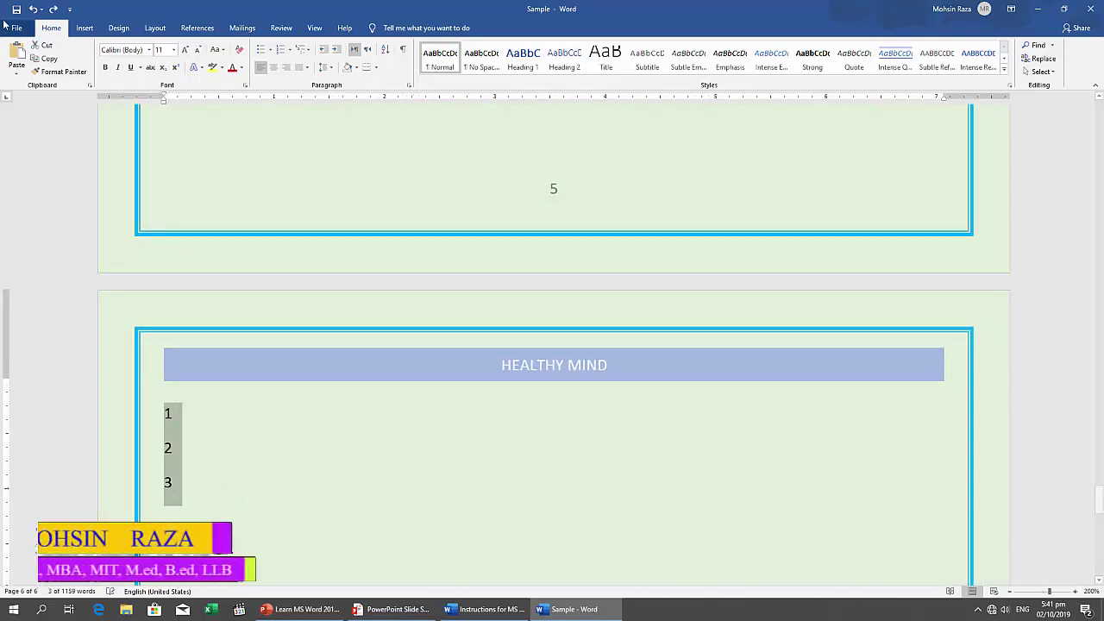
Recheck the Numeral and Month names choices in the advanced Word options, keeping Context and Arabic
{"action": "left_click", "coordinate": [15, 31]}
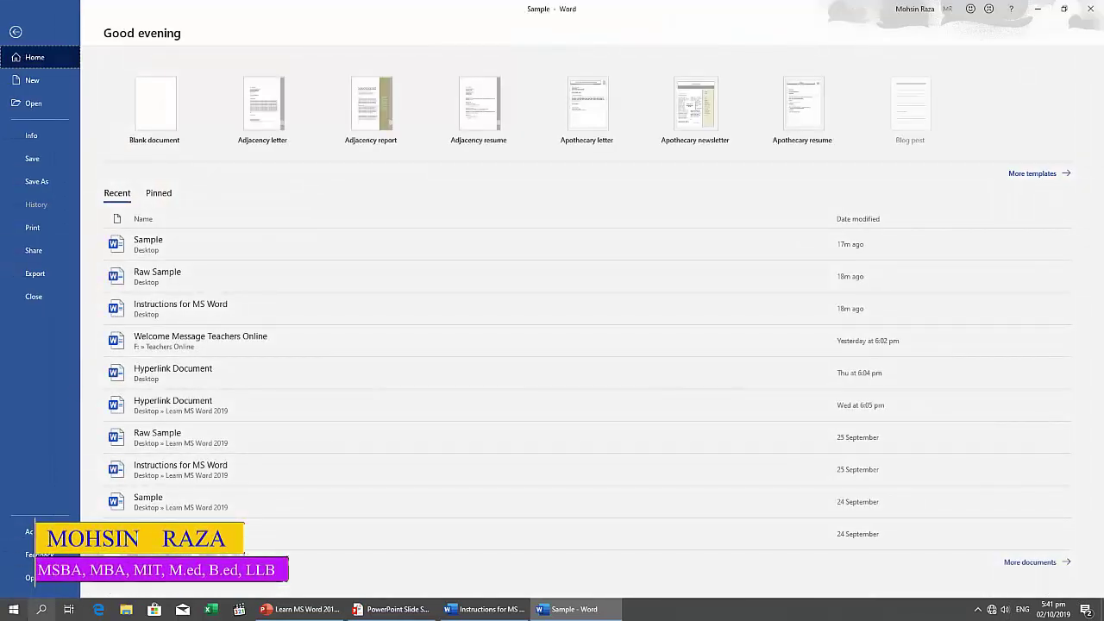
{"action": "left_click", "coordinate": [35, 578]}
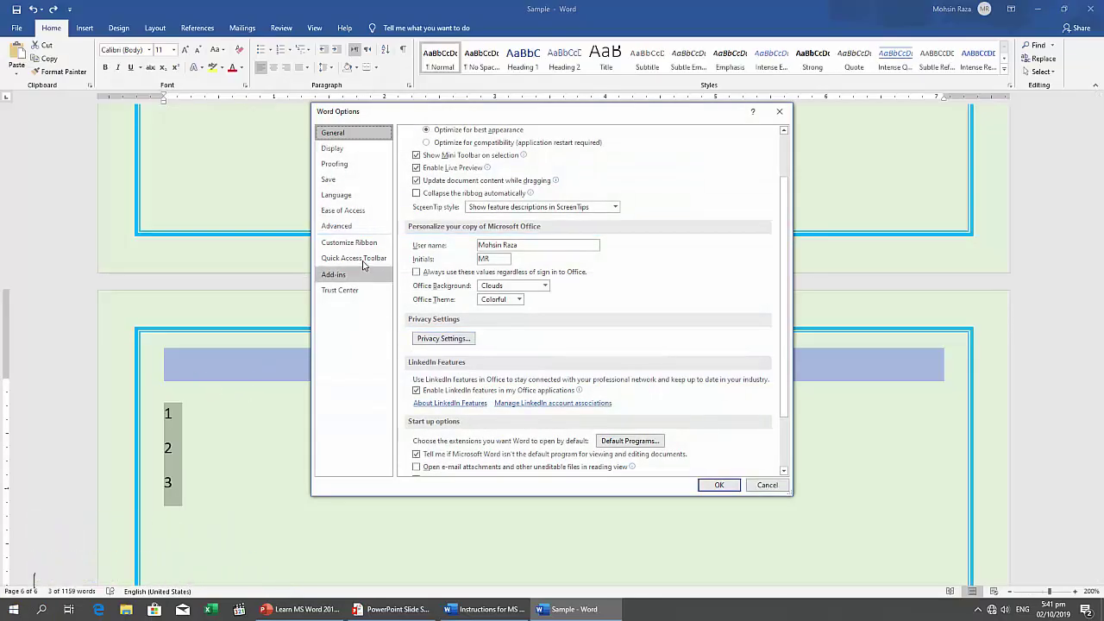
{"action": "left_click", "coordinate": [337, 226]}
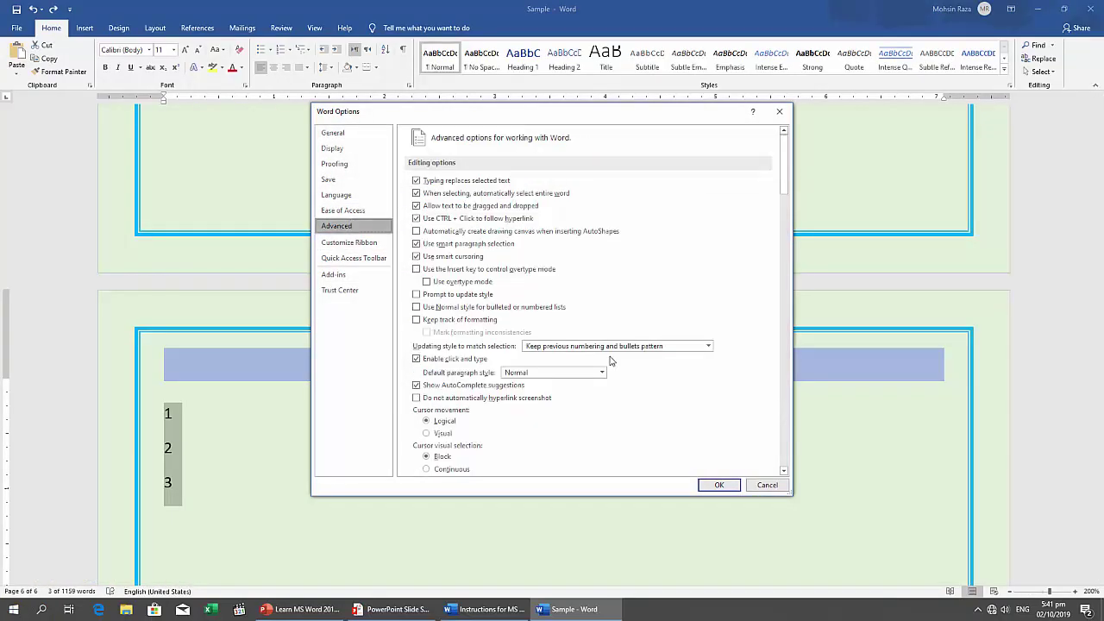
{"action": "scroll", "coordinate": [610, 361], "scroll_direction": "down", "scroll_amount": 10}
{"action": "scroll", "coordinate": [610, 361], "scroll_direction": "down", "scroll_amount": 7}
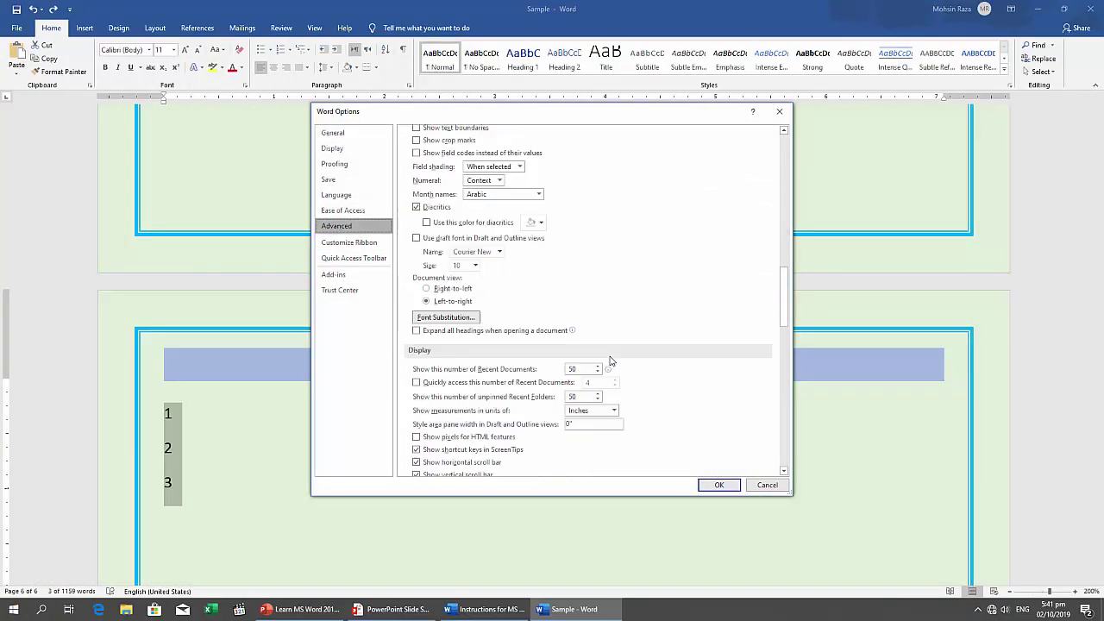
{"action": "left_click", "coordinate": [499, 180]}
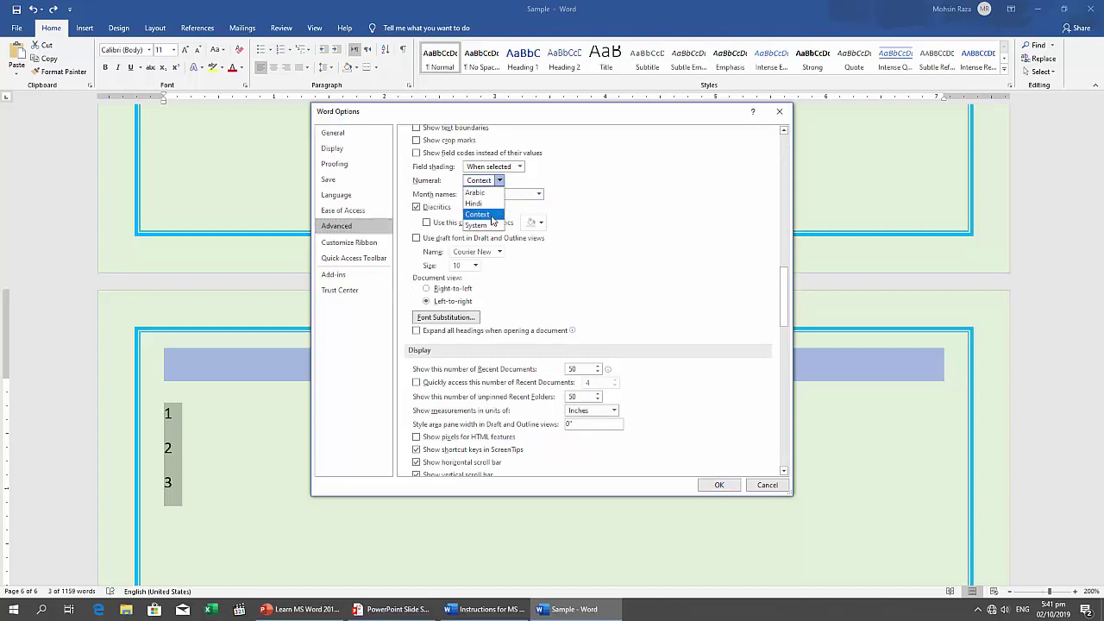
{"action": "left_click", "coordinate": [492, 215]}
{"action": "left_click", "coordinate": [512, 197]}
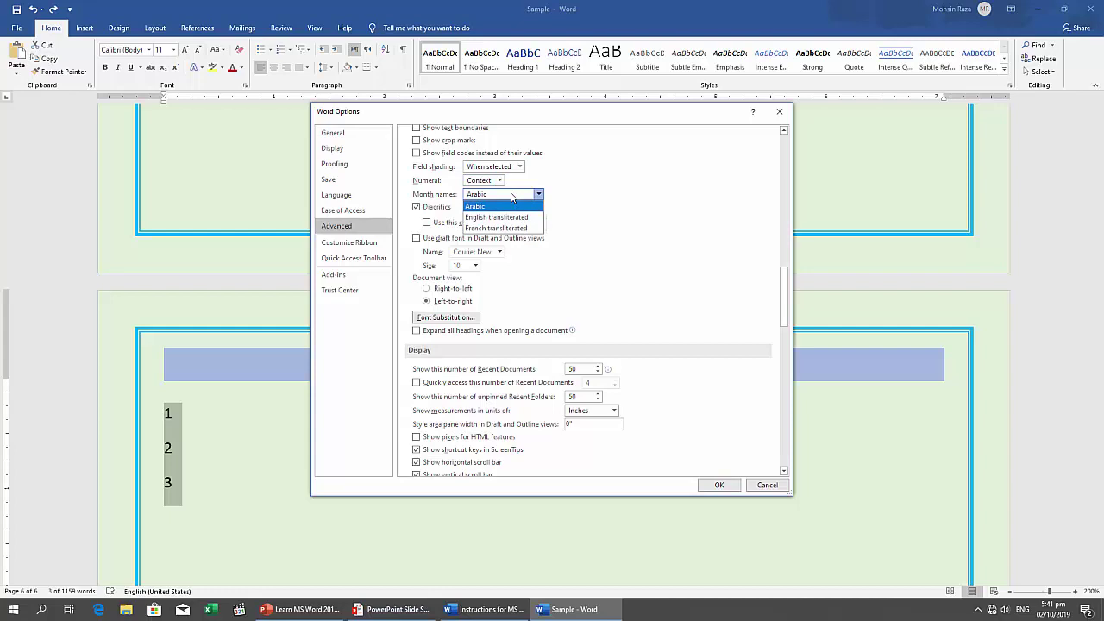
{"action": "left_click", "coordinate": [512, 196]}
{"action": "left_click", "coordinate": [717, 485]}
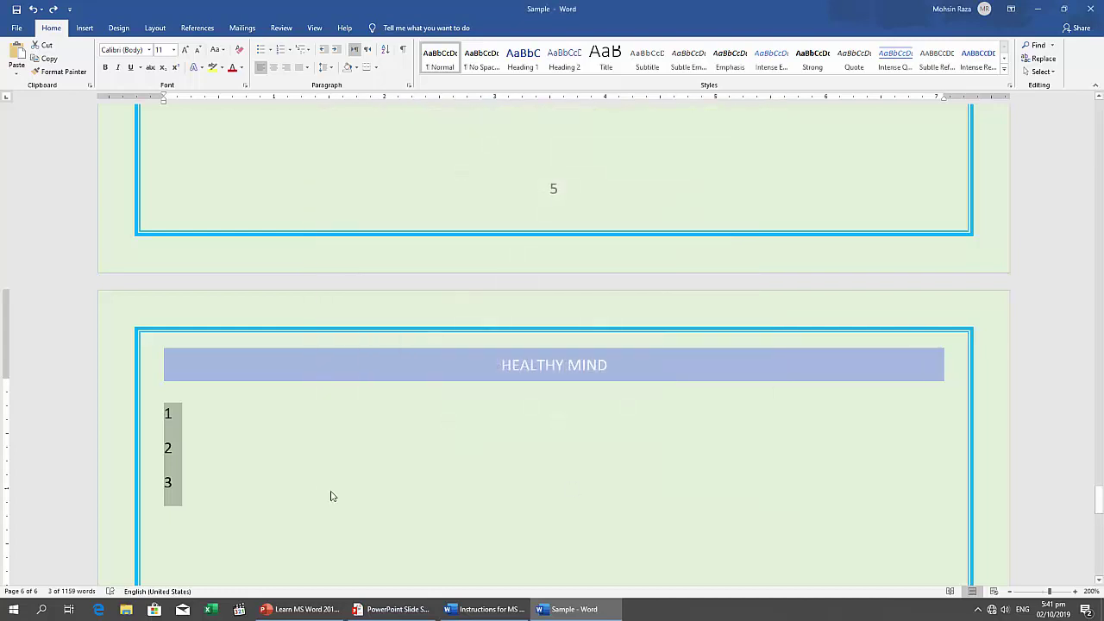
Apply the 1. 2. 3. numbering format to the lines 1, 2 and 3
{"action": "left_click", "coordinate": [176, 483]}
{"action": "left_click_drag", "start_coordinate": [176, 483], "coordinate": [160, 402]}
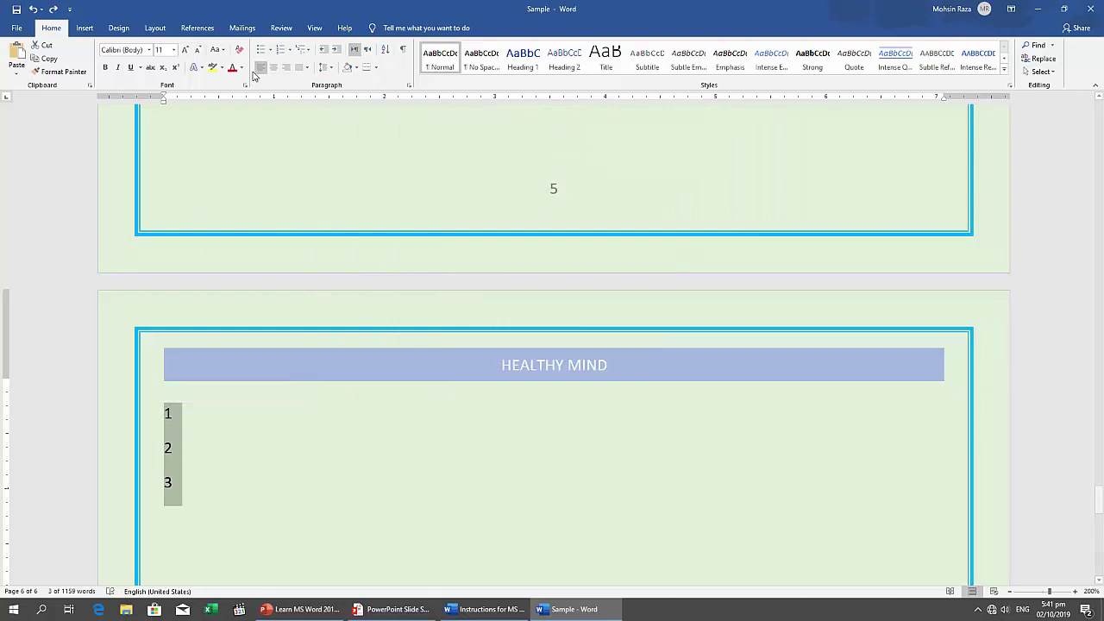
{"action": "left_click", "coordinate": [290, 49]}
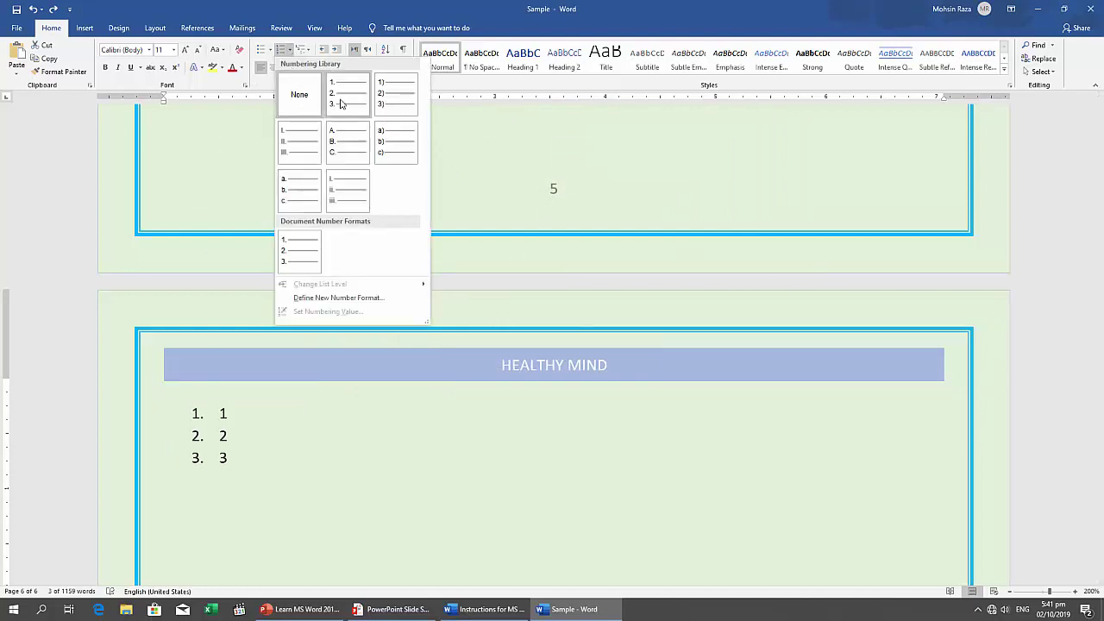
{"action": "left_click", "coordinate": [341, 103]}
Set the Numeral option to Arabic in the advanced Word options and apply it
{"action": "left_click", "coordinate": [16, 27]}
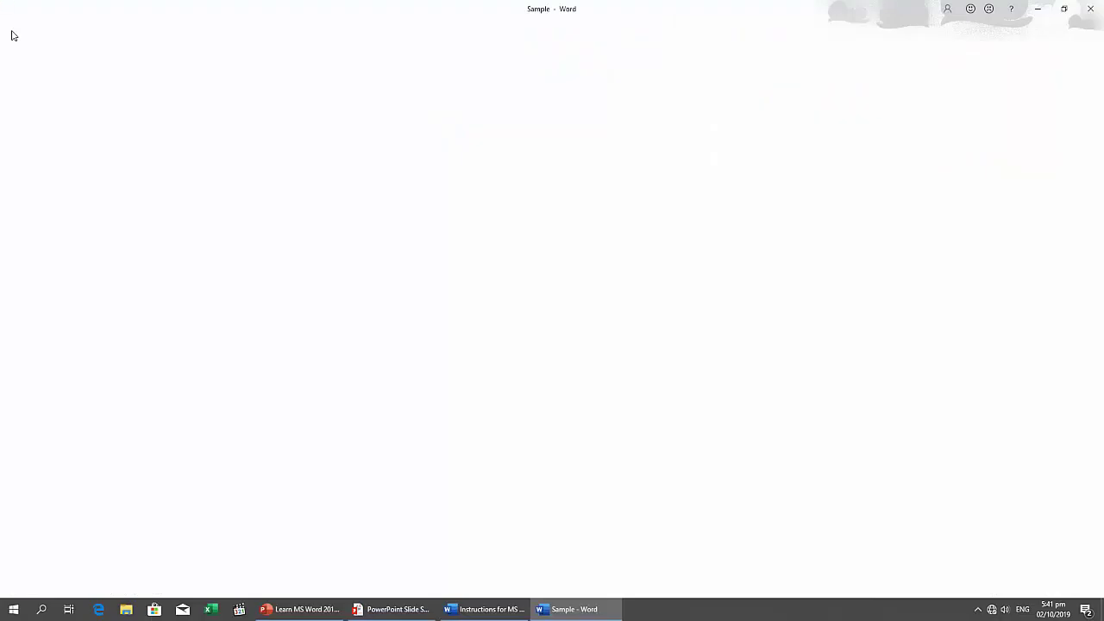
{"action": "left_click", "coordinate": [38, 578]}
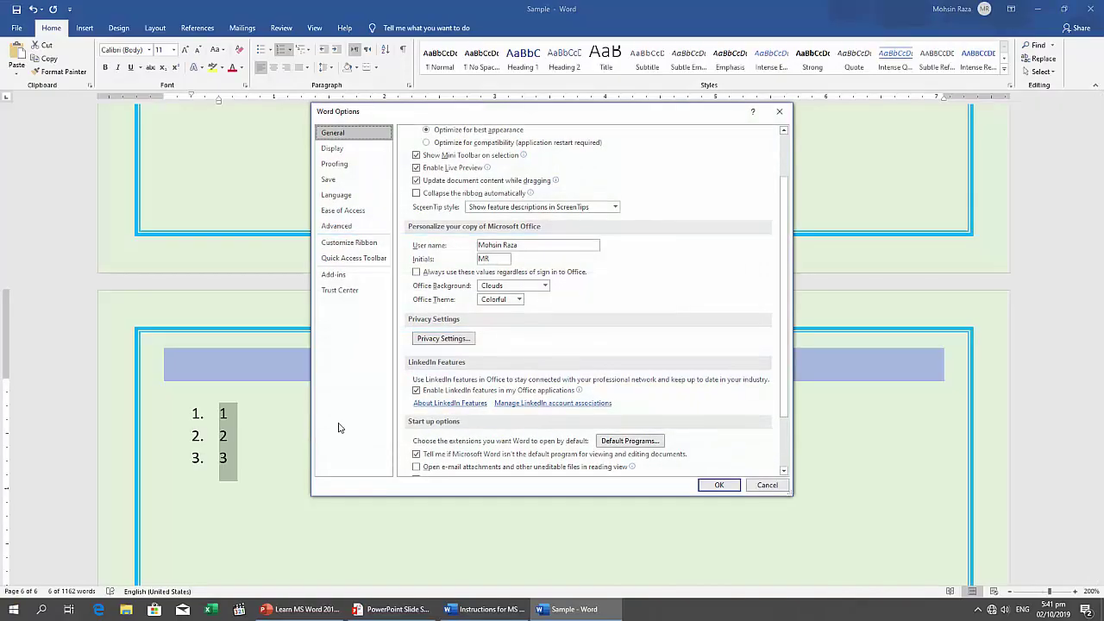
{"action": "scroll", "coordinate": [479, 388], "scroll_direction": "down", "scroll_amount": 2}
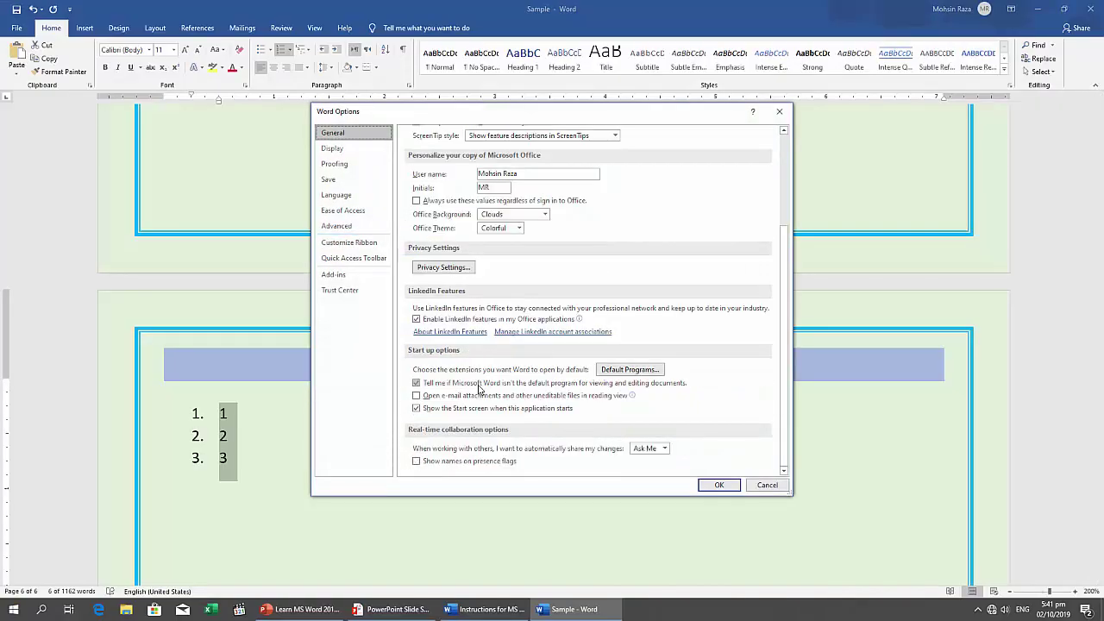
{"action": "left_click", "coordinate": [336, 226]}
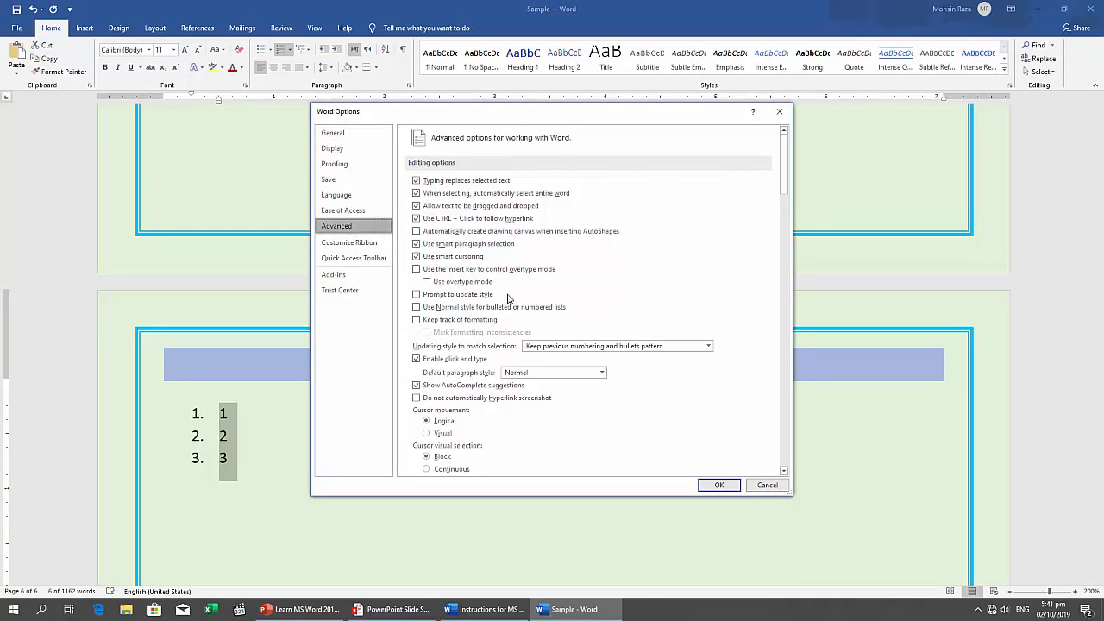
{"action": "scroll", "coordinate": [509, 298], "scroll_direction": "down", "scroll_amount": 6}
{"action": "scroll", "coordinate": [509, 297], "scroll_direction": "down", "scroll_amount": 10}
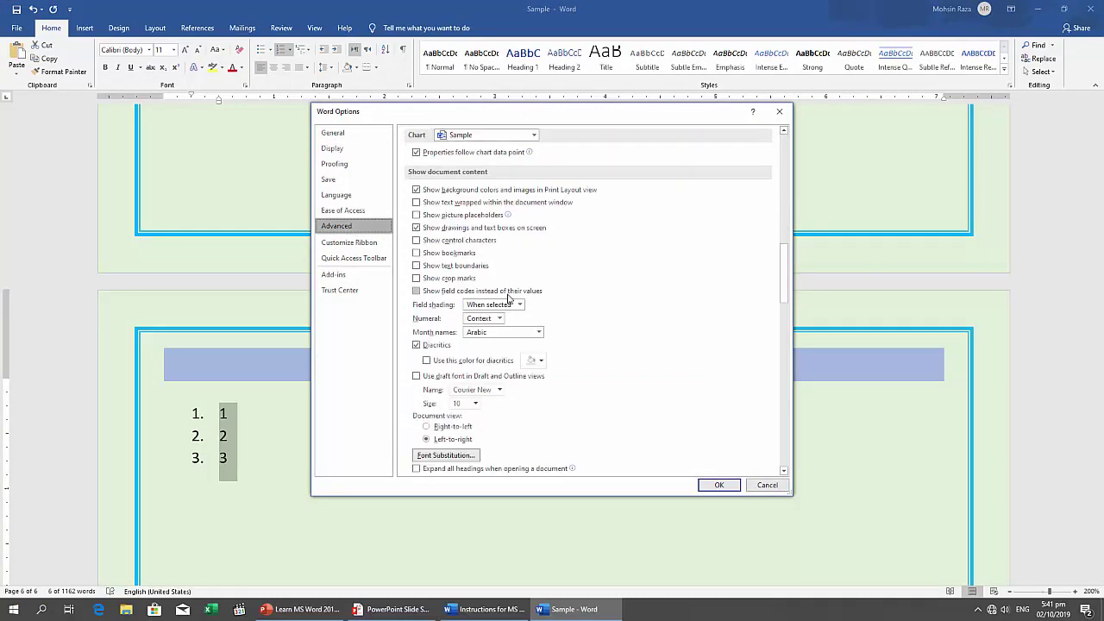
{"action": "left_click", "coordinate": [499, 318]}
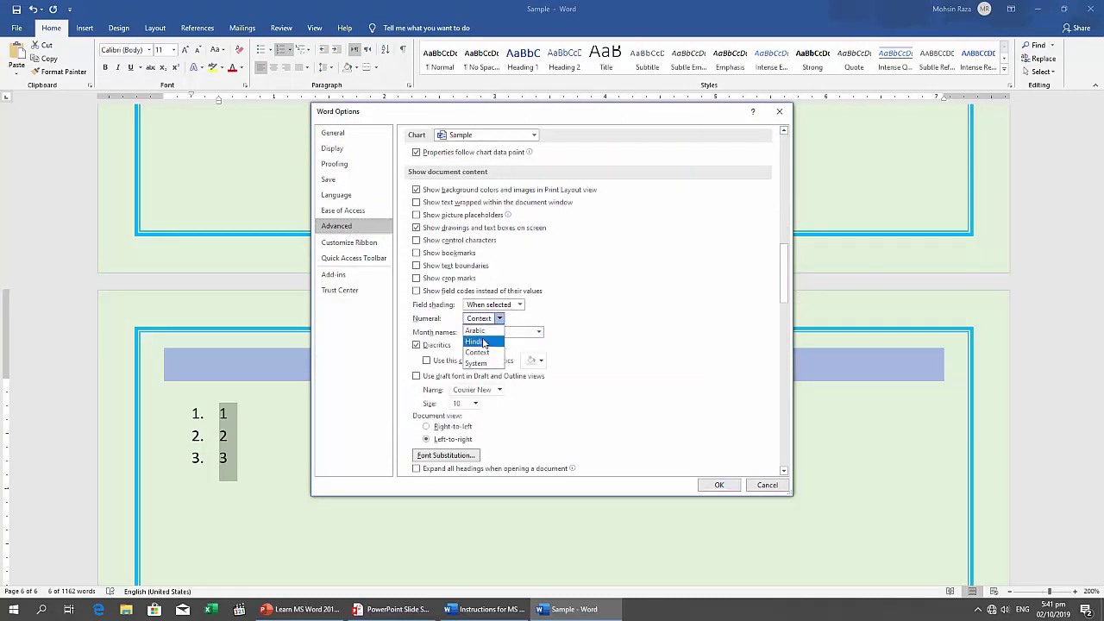
{"action": "left_click", "coordinate": [481, 342]}
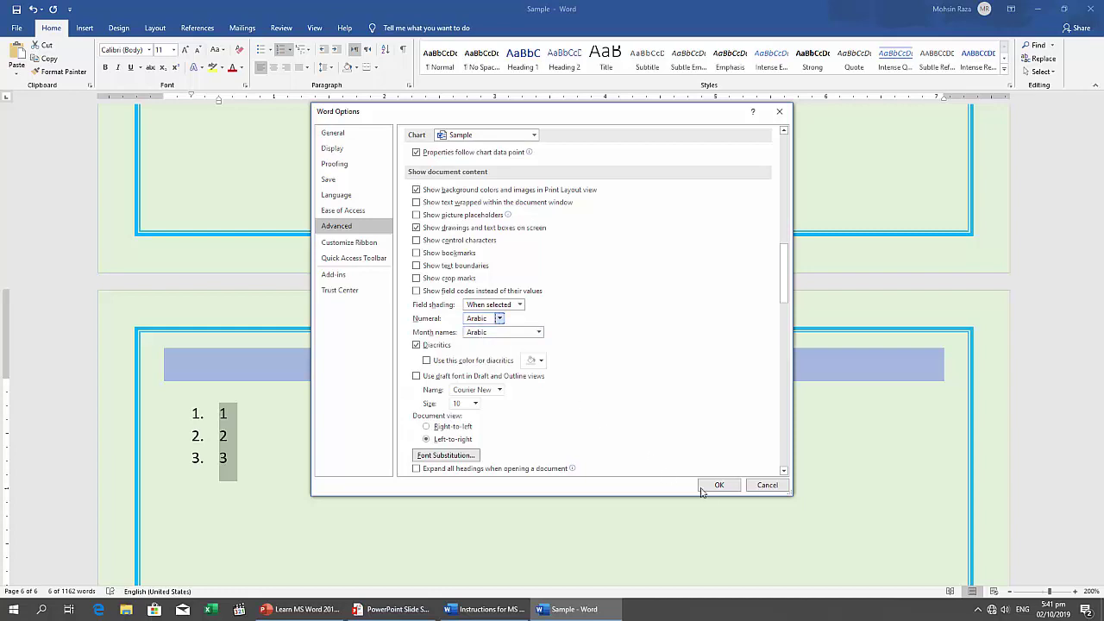
{"action": "left_click", "coordinate": [713, 486]}
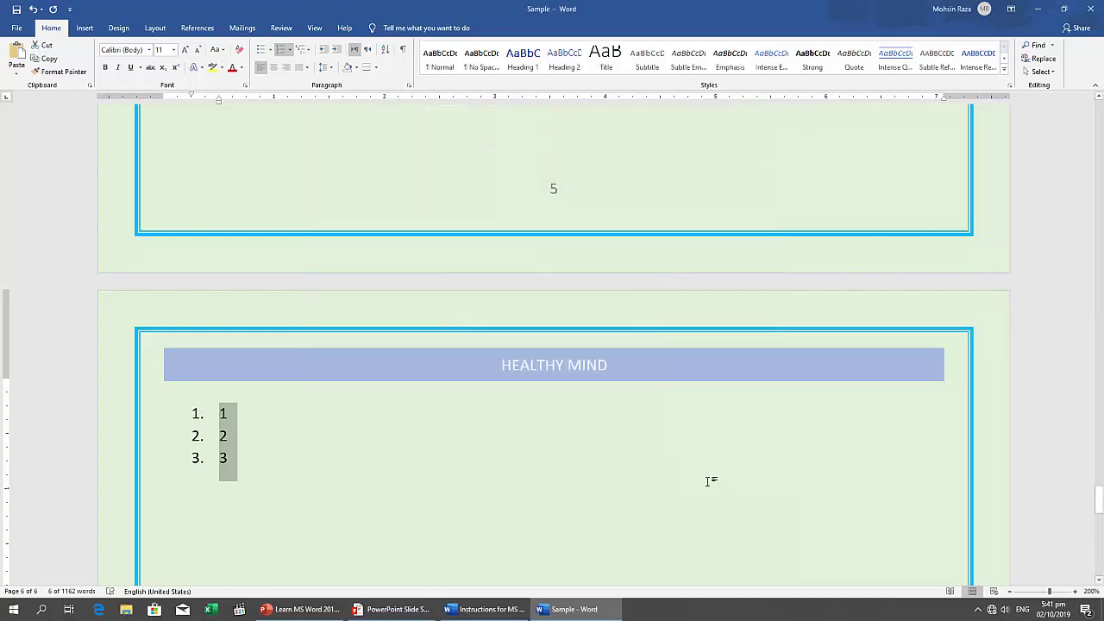
Return the Numeral option to Context in the advanced Word options, keep Month names as Arabic, and apply
{"action": "left_click", "coordinate": [17, 27]}
{"action": "left_click", "coordinate": [36, 578]}
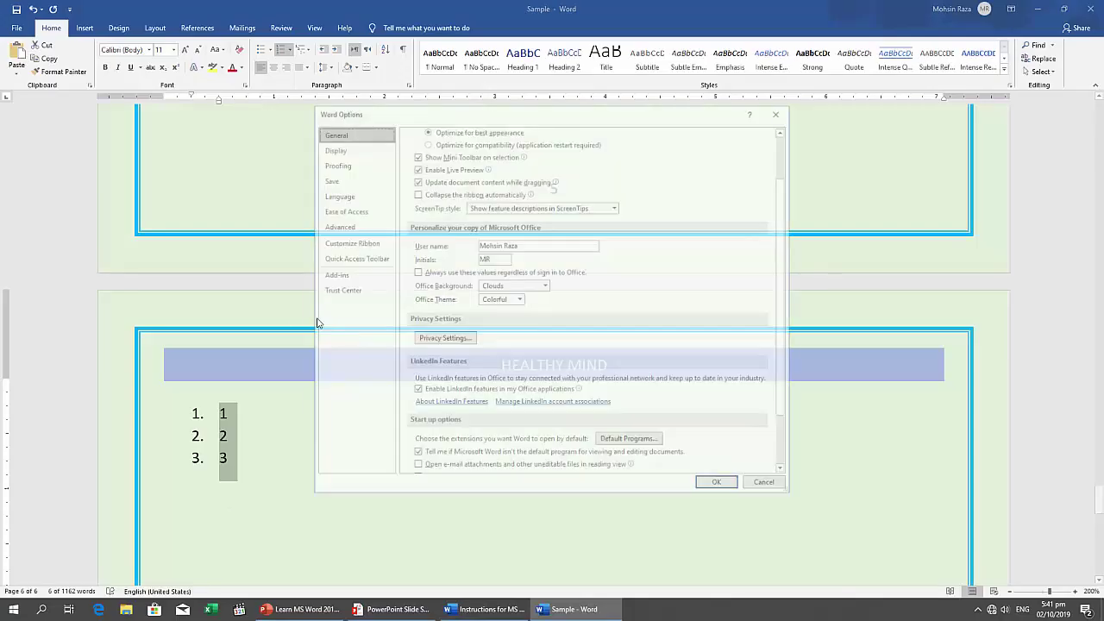
{"action": "left_click", "coordinate": [342, 226]}
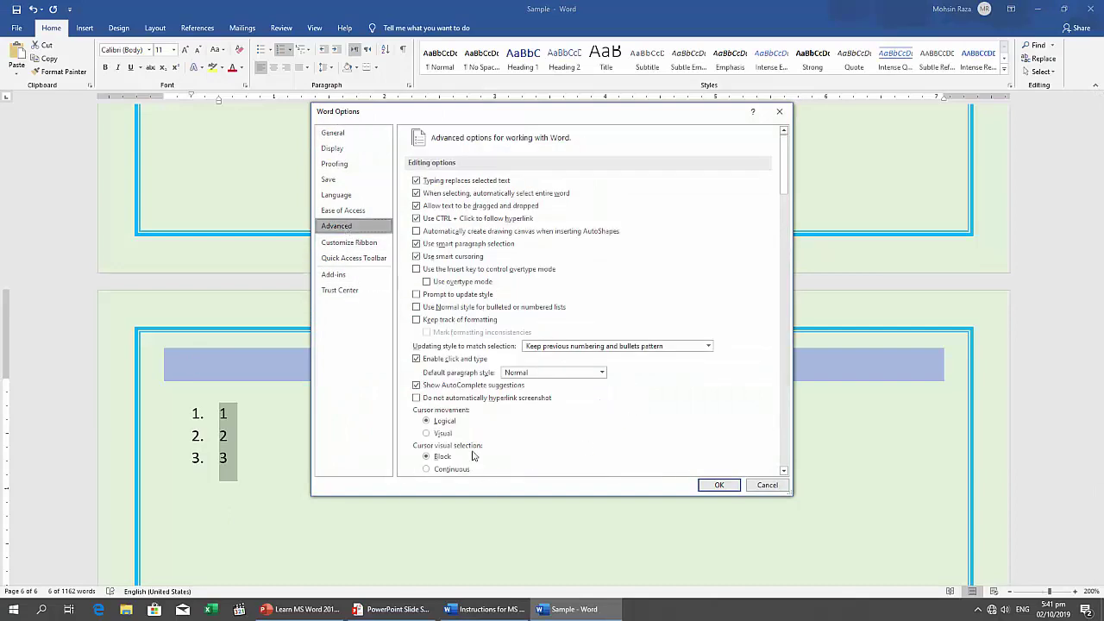
{"action": "scroll", "coordinate": [472, 449], "scroll_direction": "down", "scroll_amount": 12}
{"action": "scroll", "coordinate": [472, 448], "scroll_direction": "down", "scroll_amount": 7}
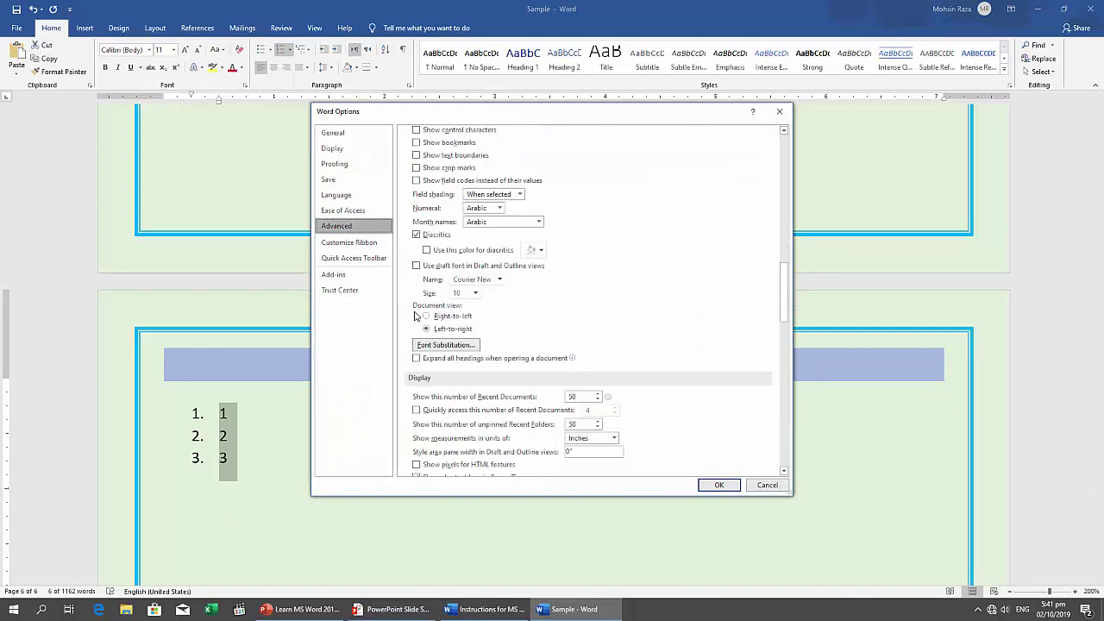
{"action": "scroll", "coordinate": [470, 288], "scroll_direction": "down", "scroll_amount": 9}
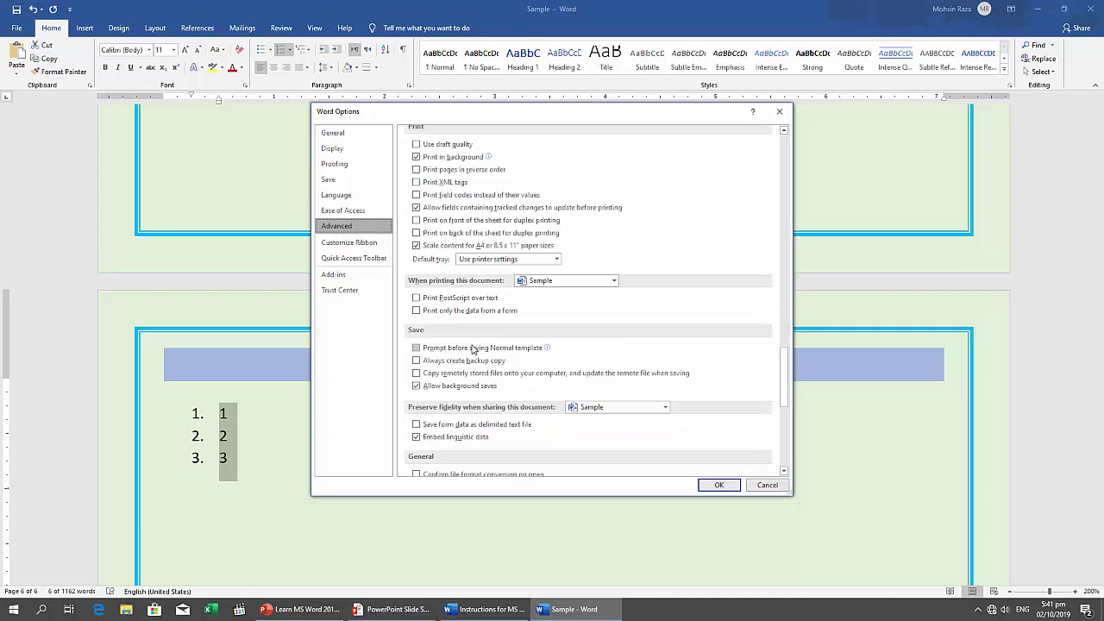
{"action": "scroll", "coordinate": [472, 349], "scroll_direction": "up", "scroll_amount": 9}
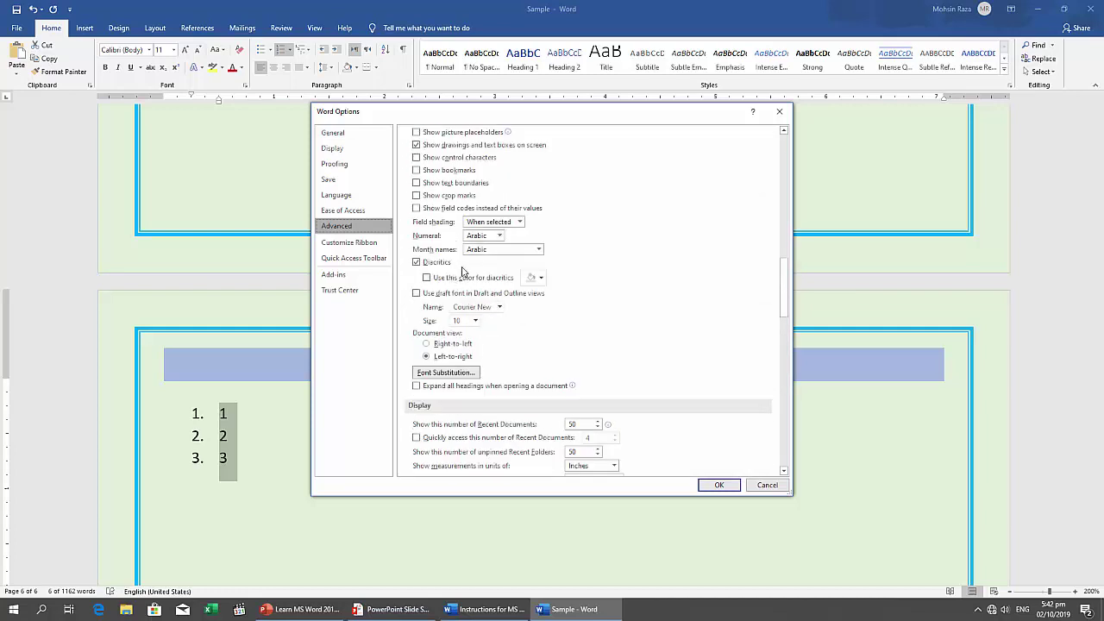
{"action": "left_click", "coordinate": [509, 223]}
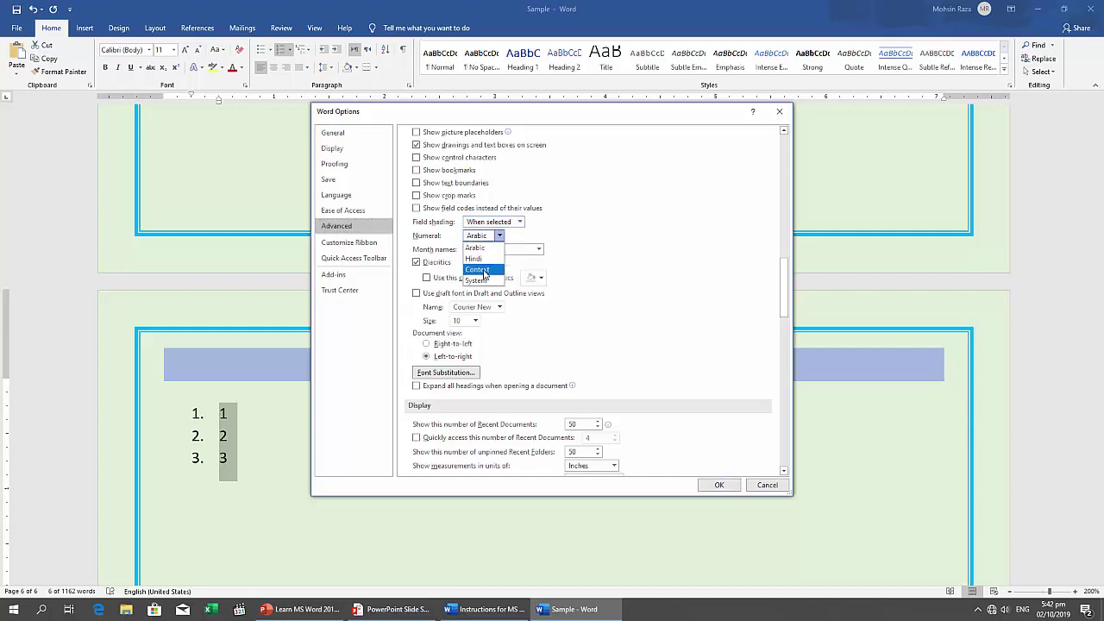
{"action": "left_click", "coordinate": [494, 251]}
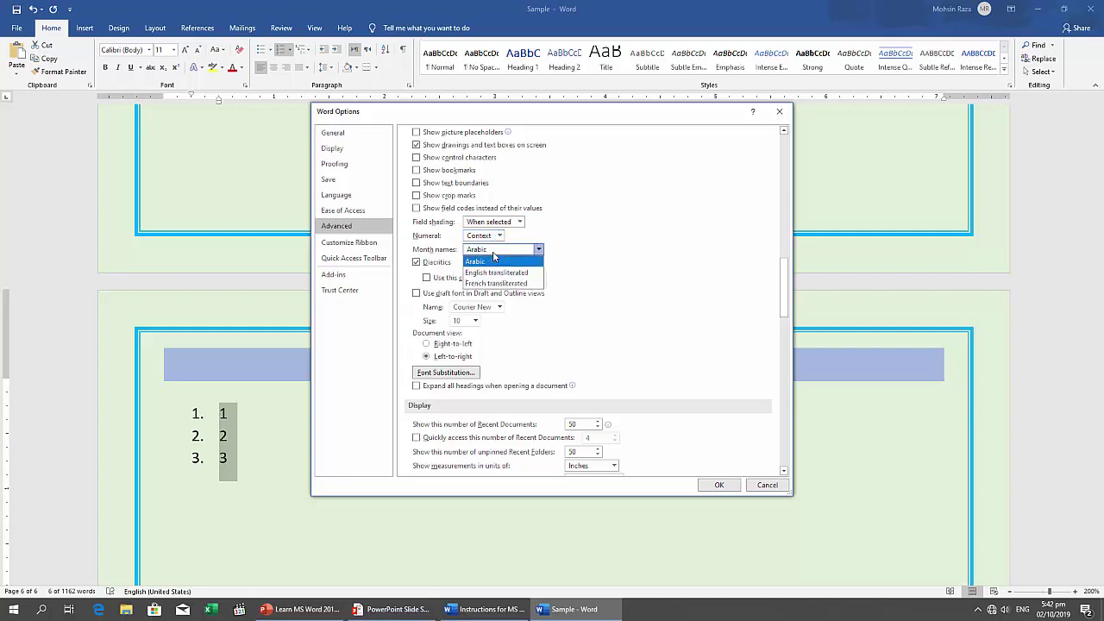
{"action": "left_click", "coordinate": [495, 258]}
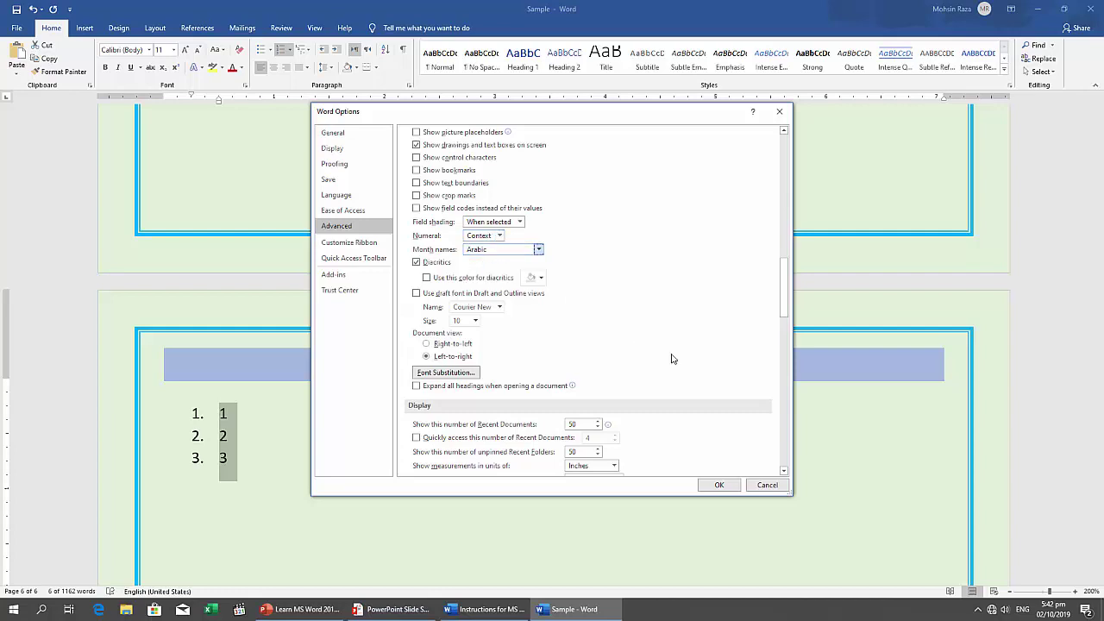
{"action": "left_click", "coordinate": [720, 486]}
Test the numeral setting by appending the digits 113213213 to the third item of the numbered list
{"action": "scroll", "coordinate": [386, 493], "scroll_direction": "down", "scroll_amount": 5}
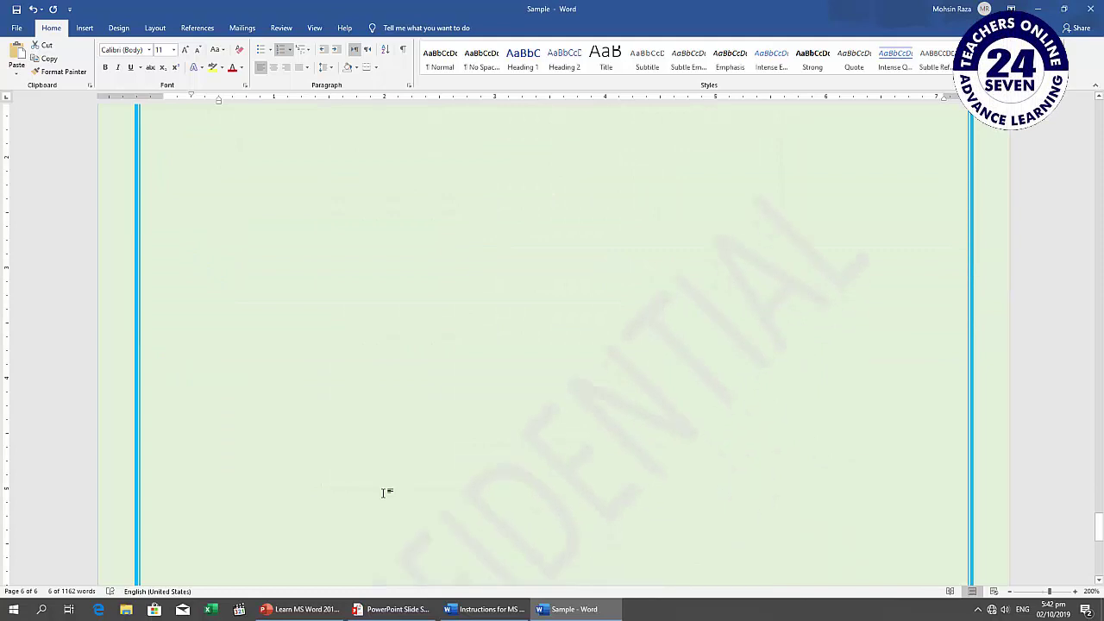
{"action": "scroll", "coordinate": [386, 493], "scroll_direction": "up", "scroll_amount": 10}
{"action": "scroll", "coordinate": [386, 492], "scroll_direction": "down", "scroll_amount": 4}
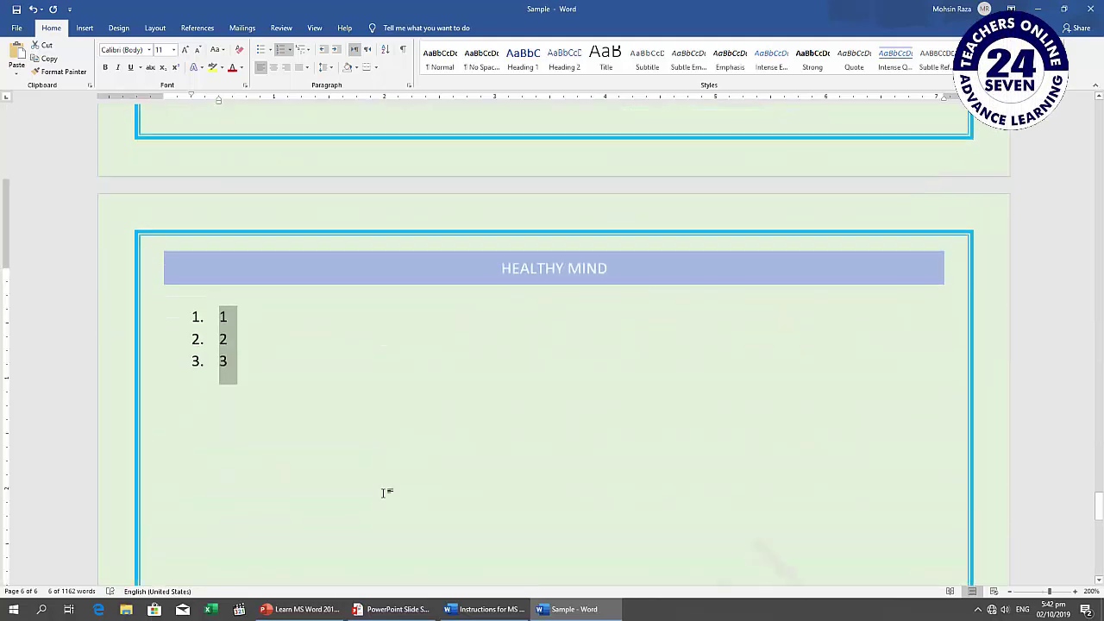
{"action": "scroll", "coordinate": [386, 493], "scroll_direction": "up", "scroll_amount": 3}
{"action": "left_click", "coordinate": [285, 466]}
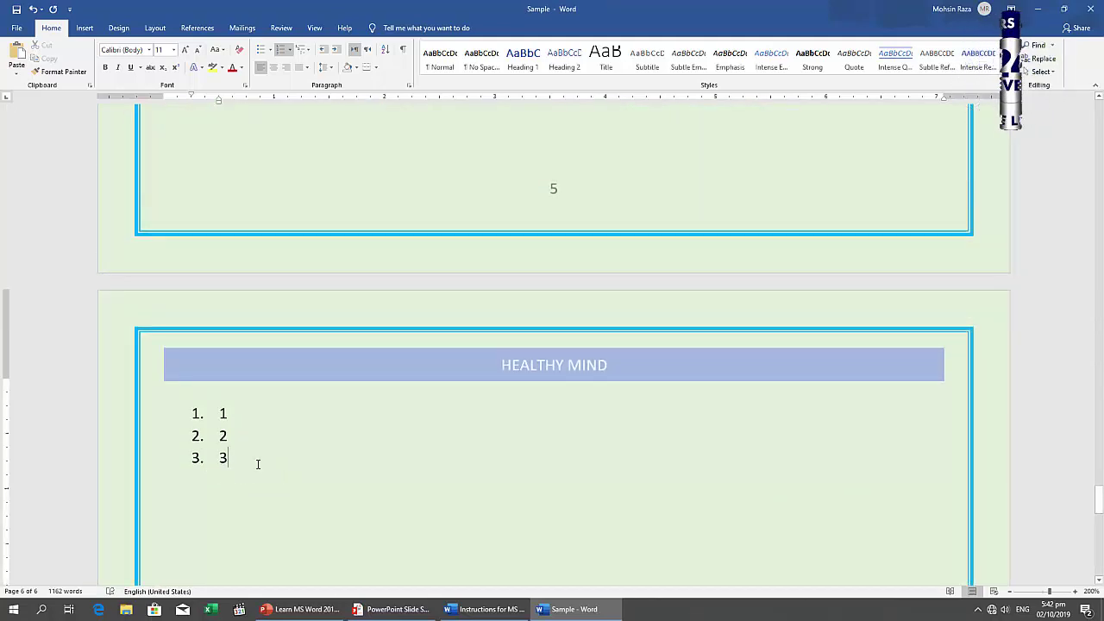
{"action": "type", "text": "113213213"}
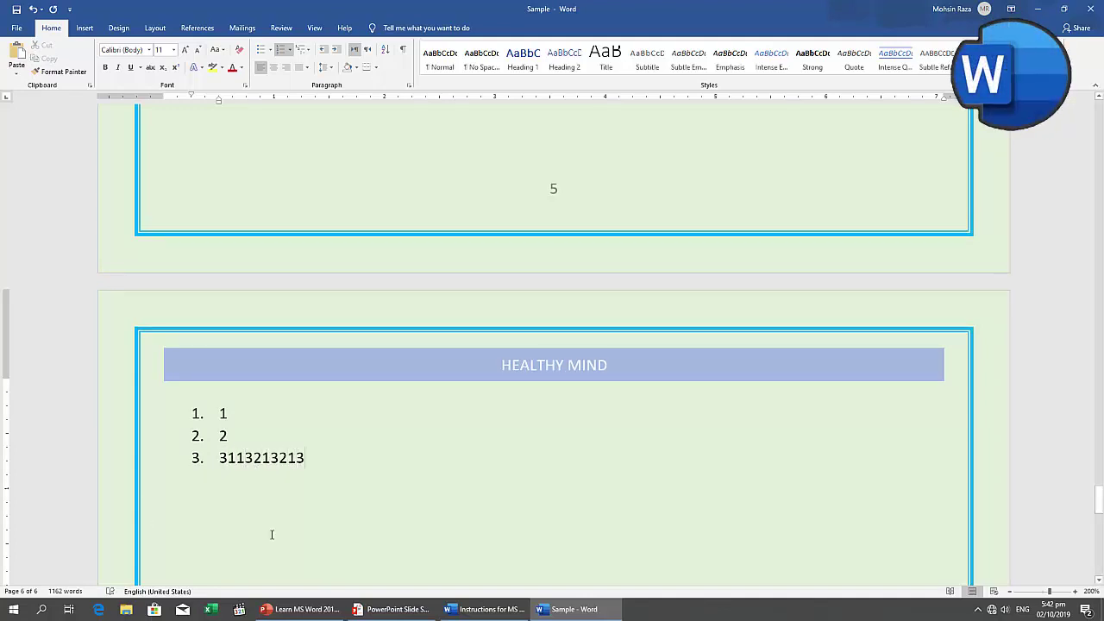
Delete the numbered list under HEALTHY MIND and enter the Urdu numerals ۱, ۲ and ۳ on separate lines
{"action": "left_click", "coordinate": [218, 406], "text": "shift"}
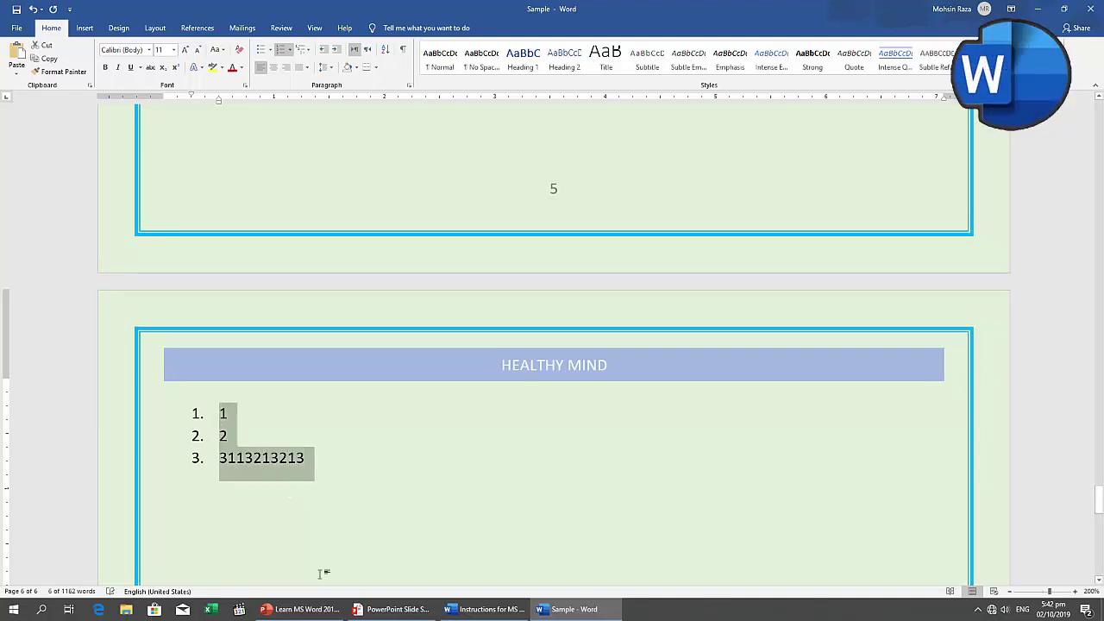
{"action": "key", "text": "Delete"}
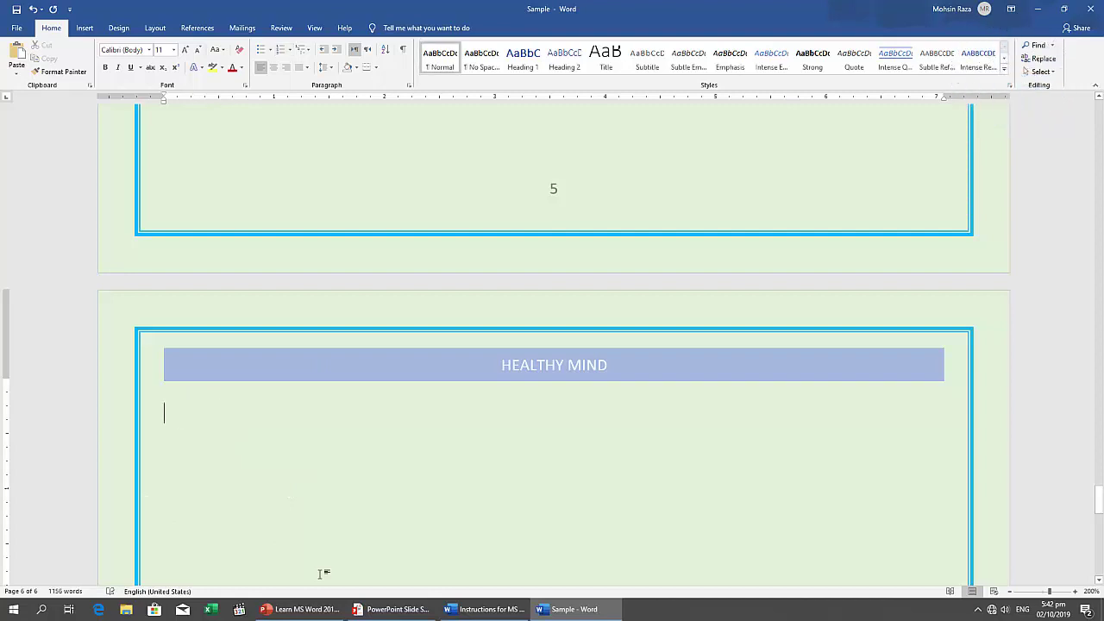
{"action": "type", "text": "۱"}
{"action": "key", "text": "Return"}
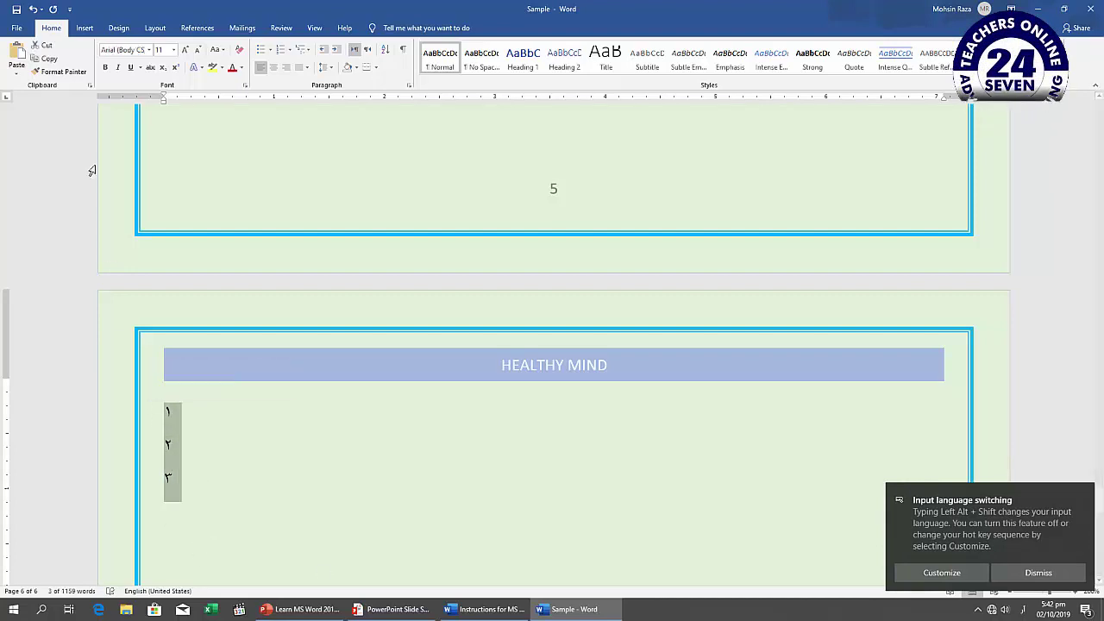
With the Urdu numeral lines selected, set the Numeral option to Arabic in the advanced Word options and apply it
{"action": "left_click", "coordinate": [16, 27]}
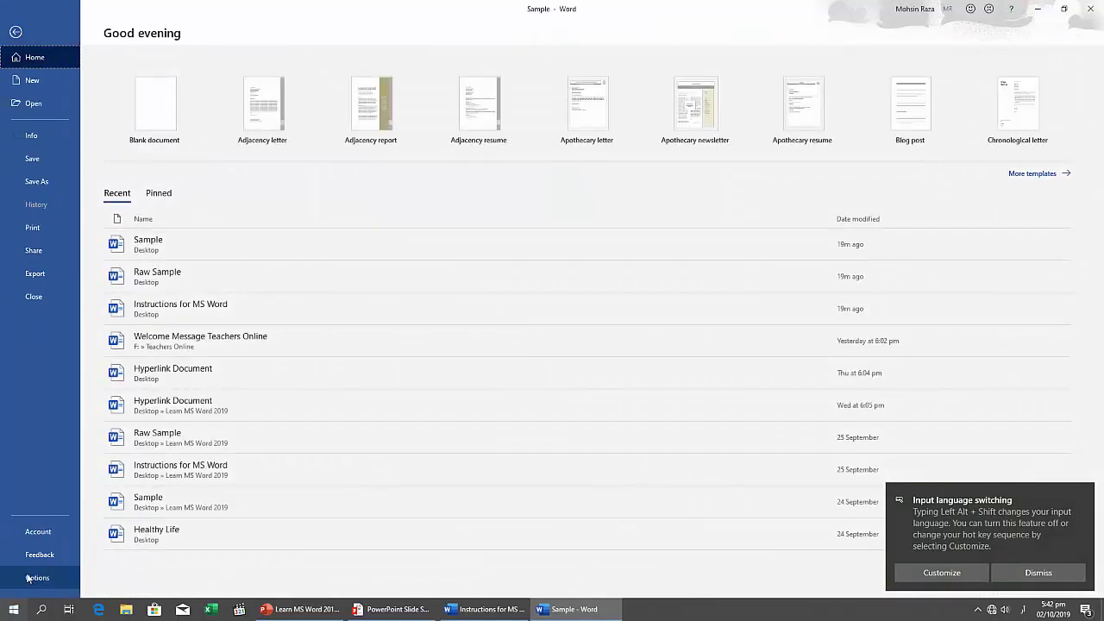
{"action": "left_click", "coordinate": [27, 578]}
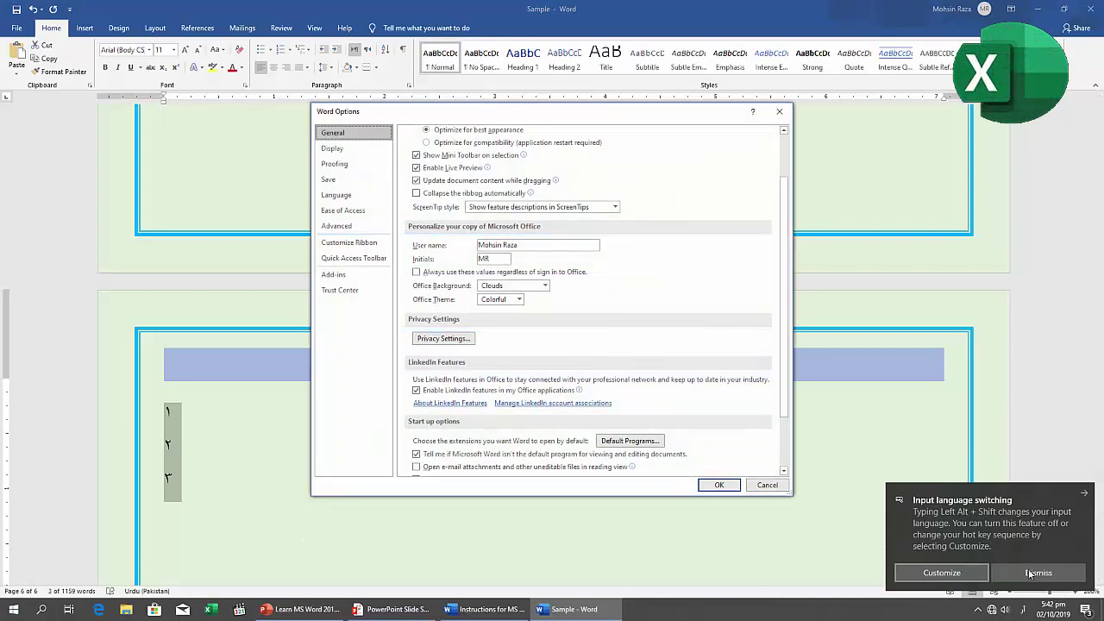
{"action": "left_click", "coordinate": [1083, 497]}
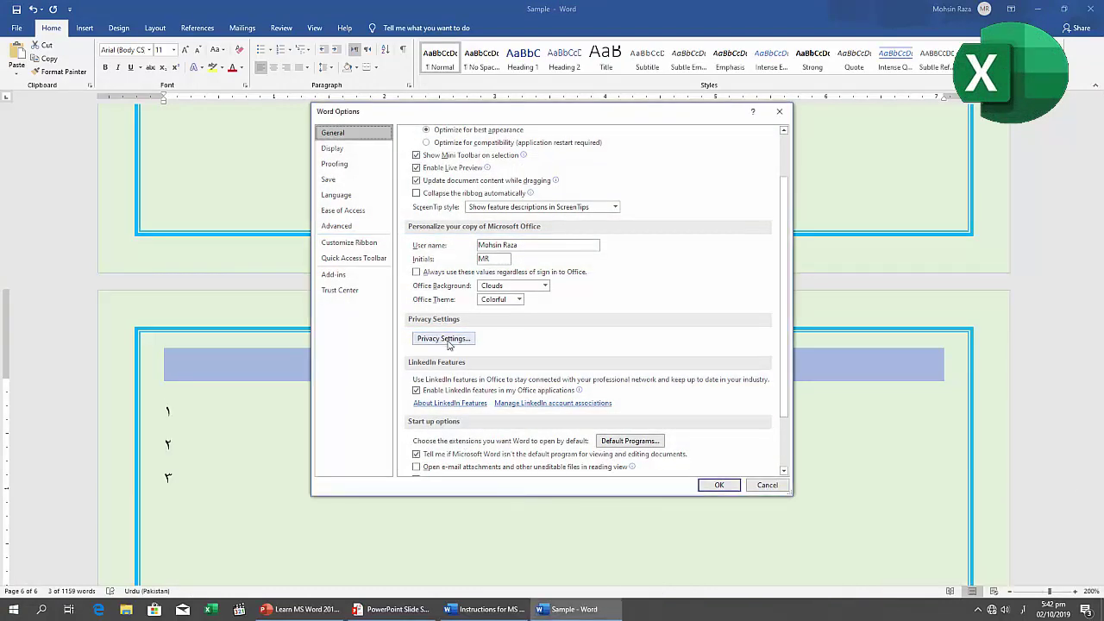
{"action": "scroll", "coordinate": [448, 345], "scroll_direction": "down", "scroll_amount": 2}
{"action": "left_click", "coordinate": [339, 226]}
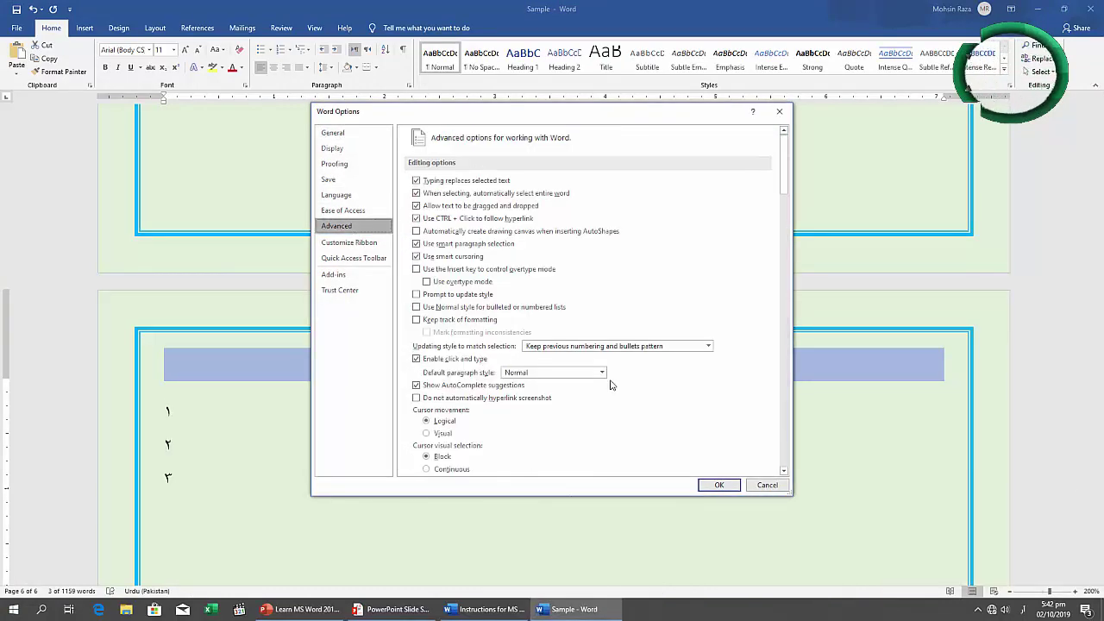
{"action": "scroll", "coordinate": [463, 397], "scroll_direction": "down", "scroll_amount": 10}
{"action": "scroll", "coordinate": [463, 397], "scroll_direction": "down", "scroll_amount": 10}
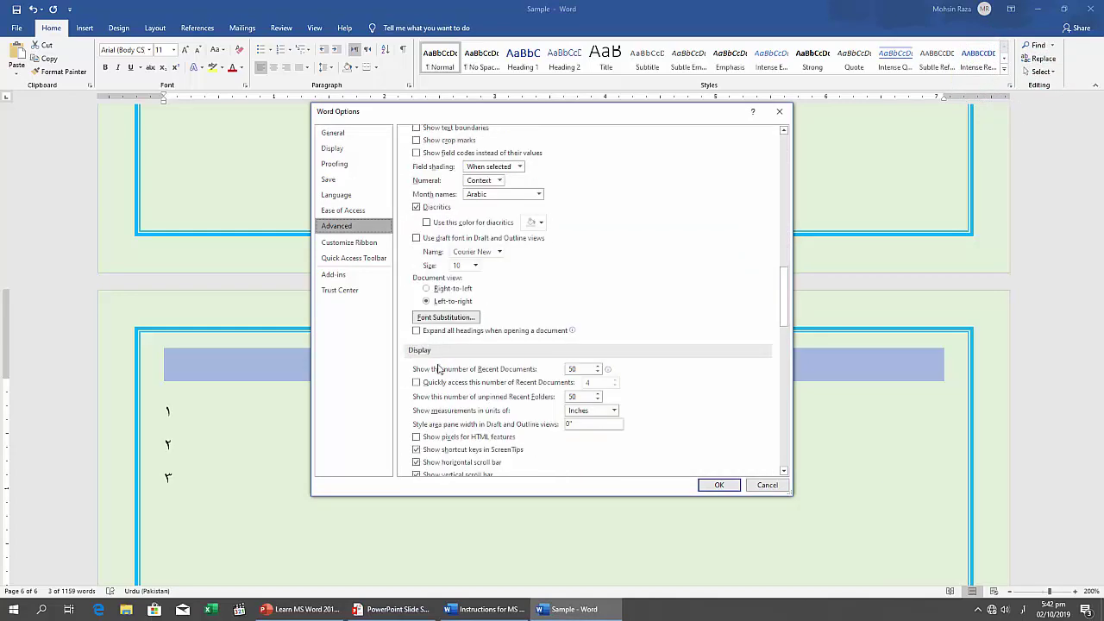
{"action": "scroll", "coordinate": [472, 380], "scroll_direction": "down", "scroll_amount": 15}
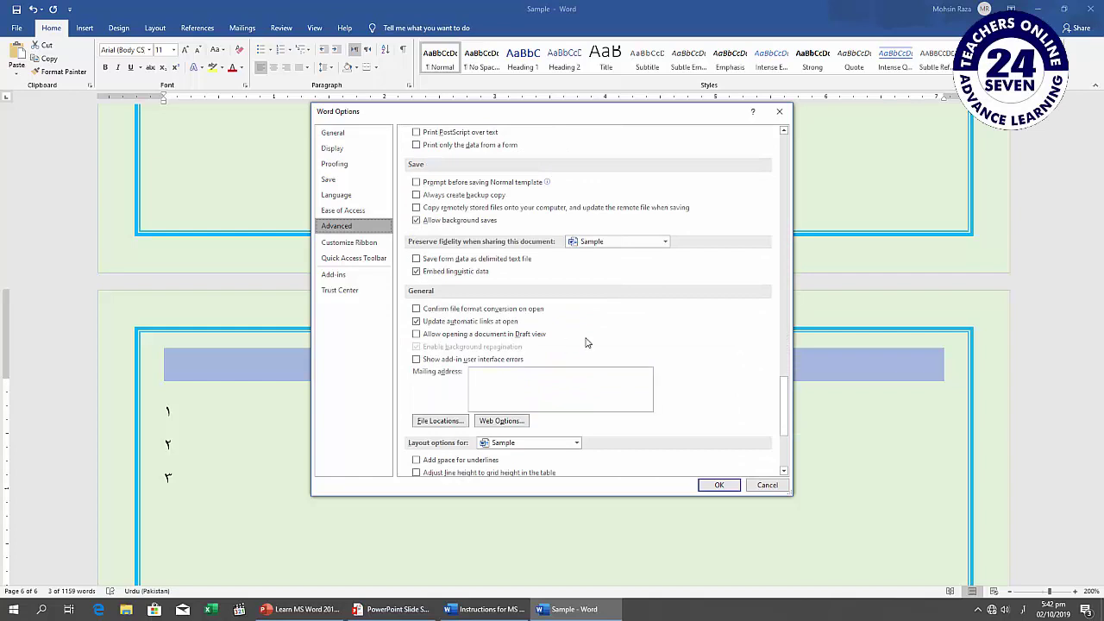
{"action": "scroll", "coordinate": [586, 343], "scroll_direction": "up", "scroll_amount": 15}
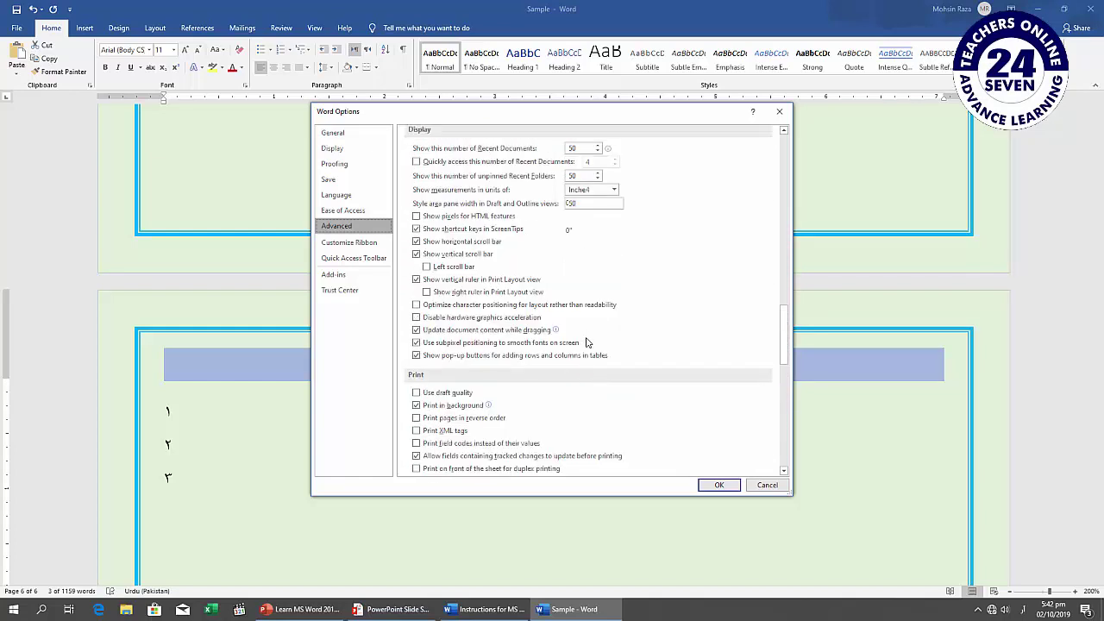
{"action": "scroll", "coordinate": [586, 343], "scroll_direction": "up", "scroll_amount": 8}
{"action": "left_click", "coordinate": [498, 208]}
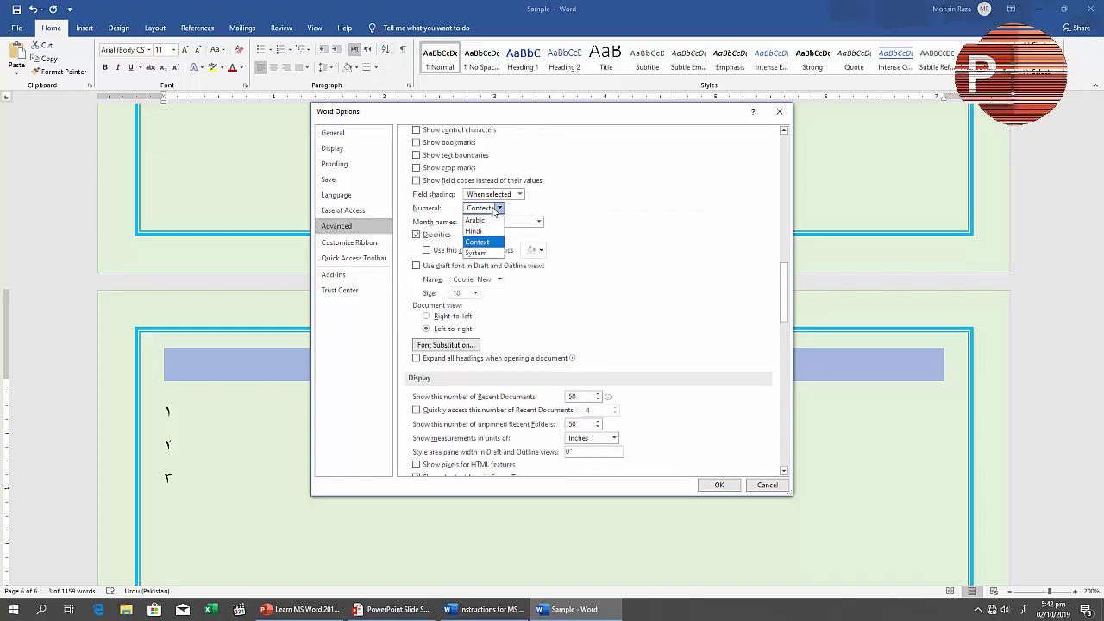
{"action": "left_click", "coordinate": [495, 209]}
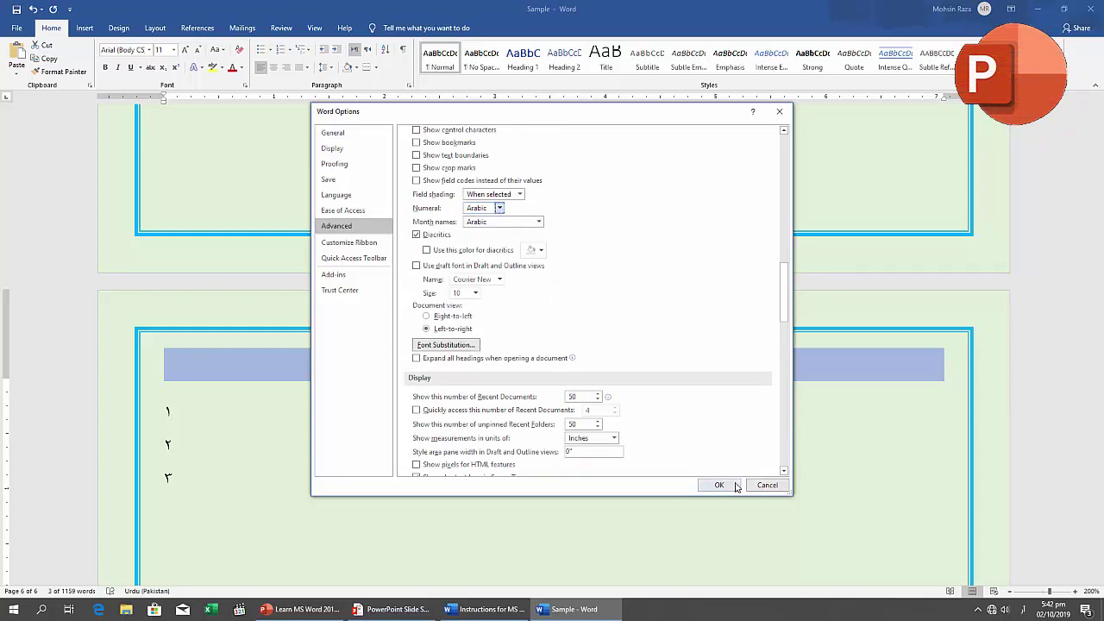
{"action": "left_click", "coordinate": [720, 485]}
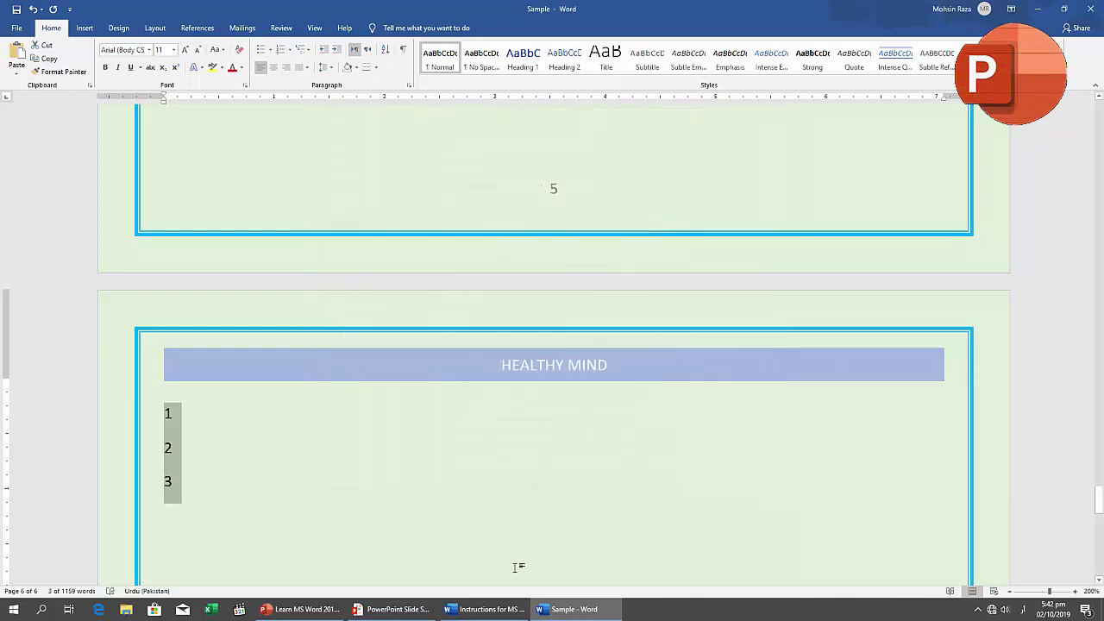
Set the Numeral option back to Context in the advanced Word options, apply it, and deselect the Urdu numeral lines
{"action": "scroll", "coordinate": [353, 525], "scroll_direction": "up", "scroll_amount": 11}
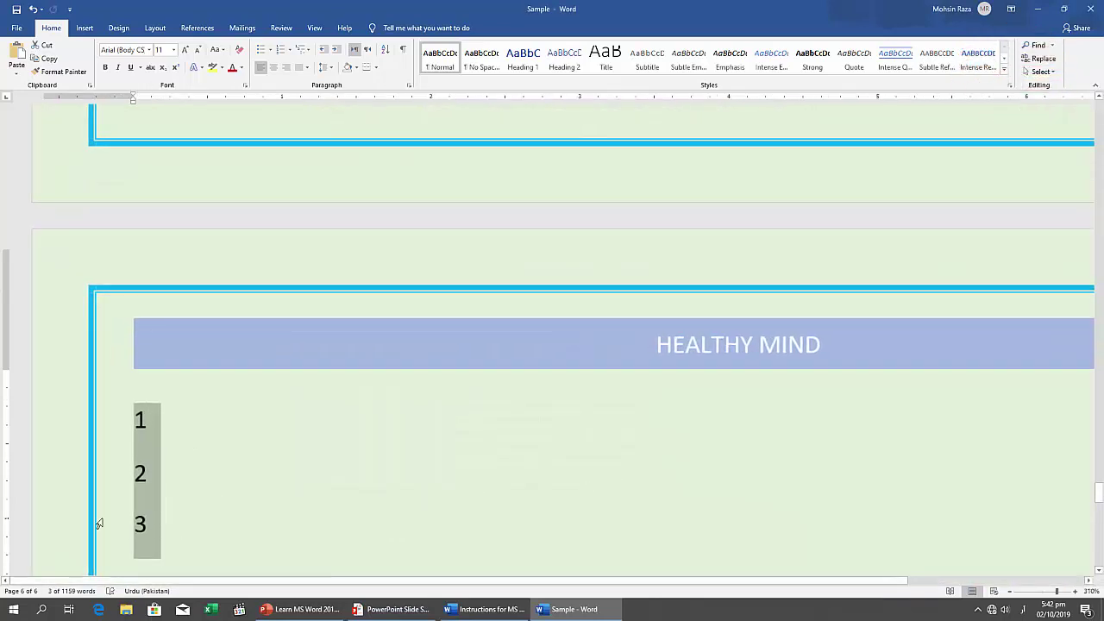
{"action": "left_click", "coordinate": [19, 29]}
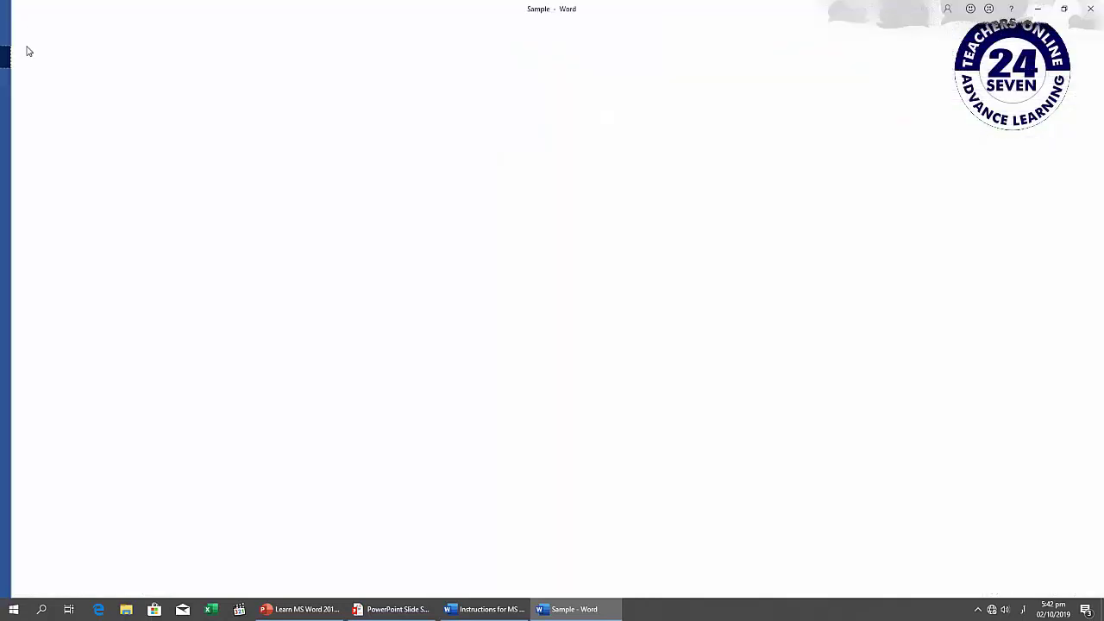
{"action": "left_click", "coordinate": [33, 580]}
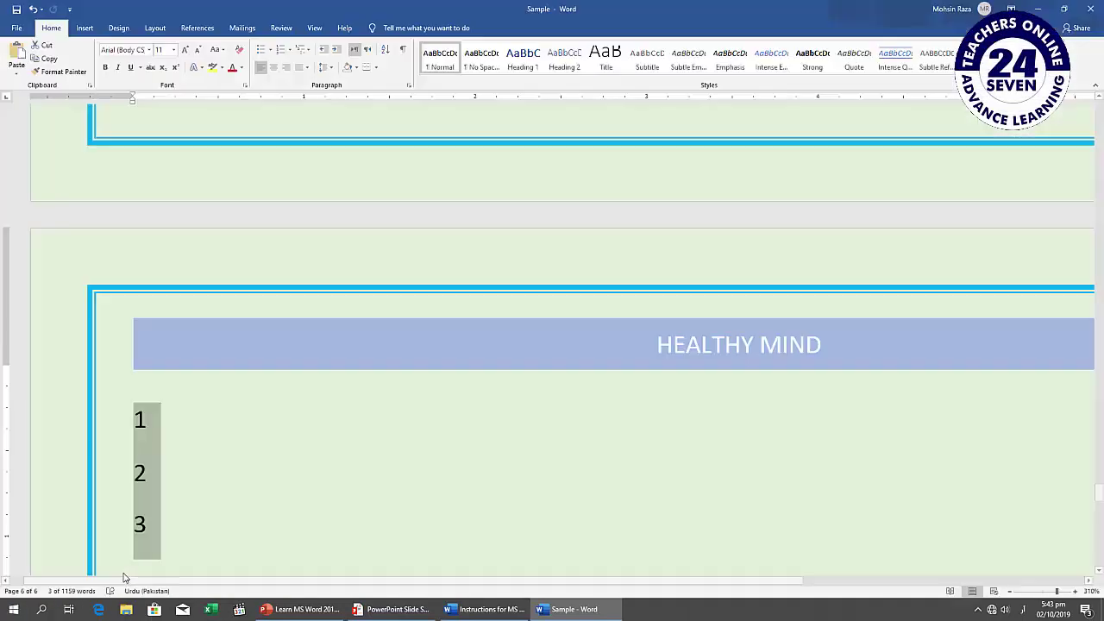
{"action": "left_click", "coordinate": [333, 226]}
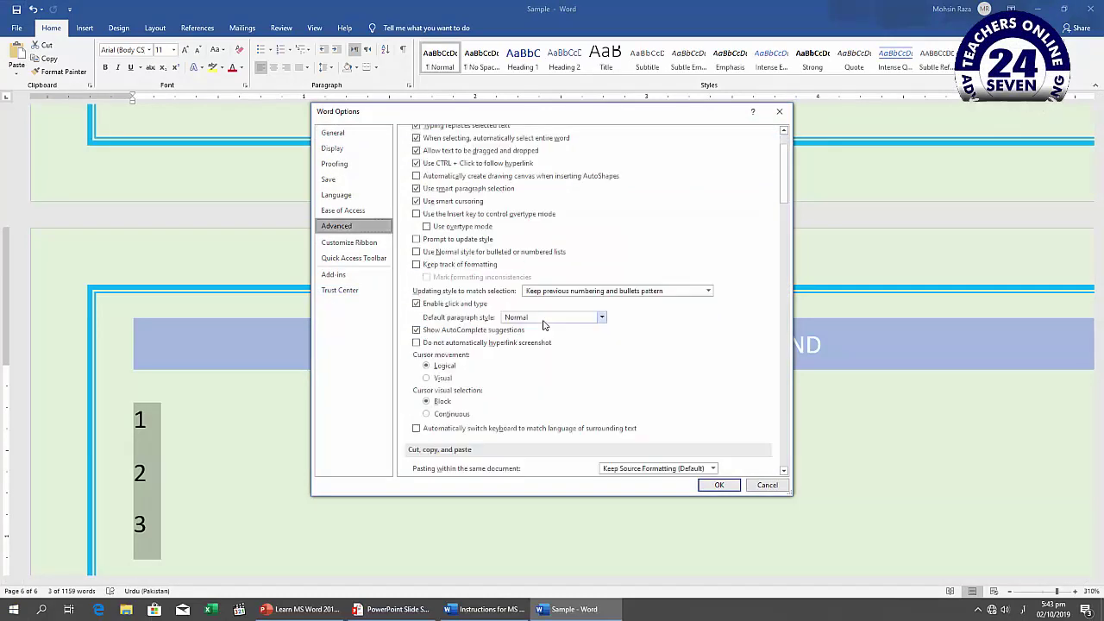
{"action": "scroll", "coordinate": [543, 325], "scroll_direction": "down", "scroll_amount": 10}
{"action": "scroll", "coordinate": [543, 325], "scroll_direction": "down", "scroll_amount": 5}
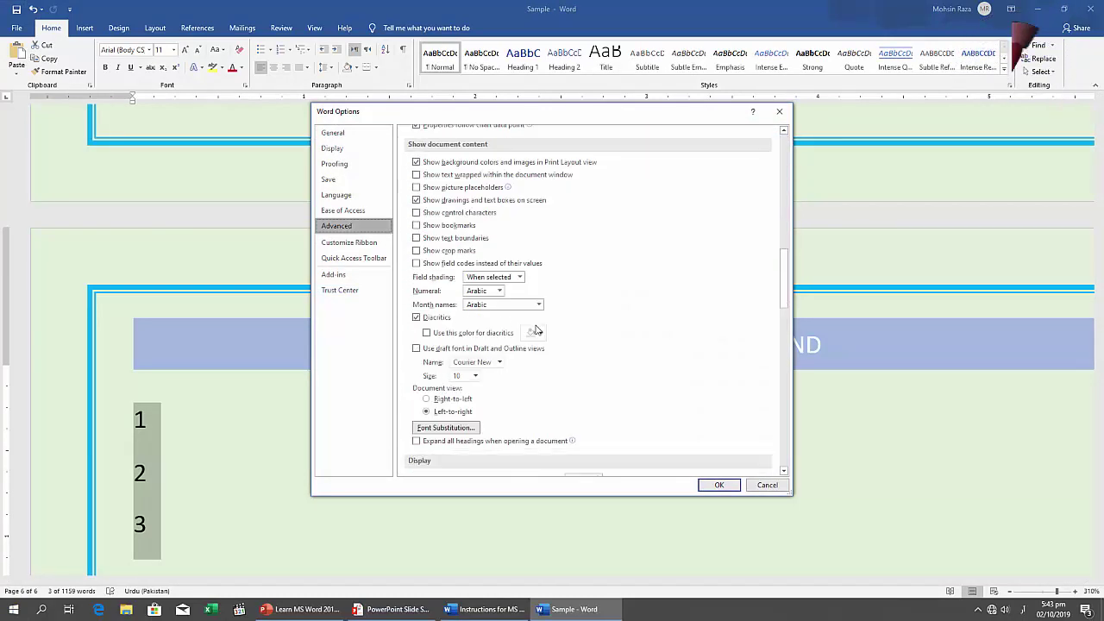
{"action": "left_click", "coordinate": [485, 294]}
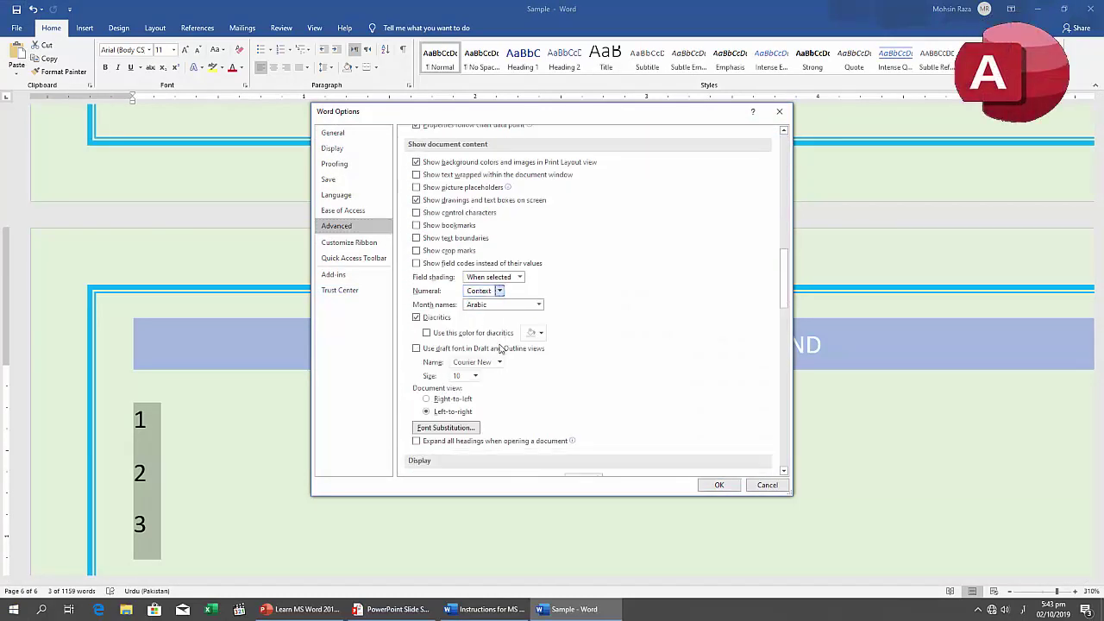
{"action": "left_click", "coordinate": [718, 484]}
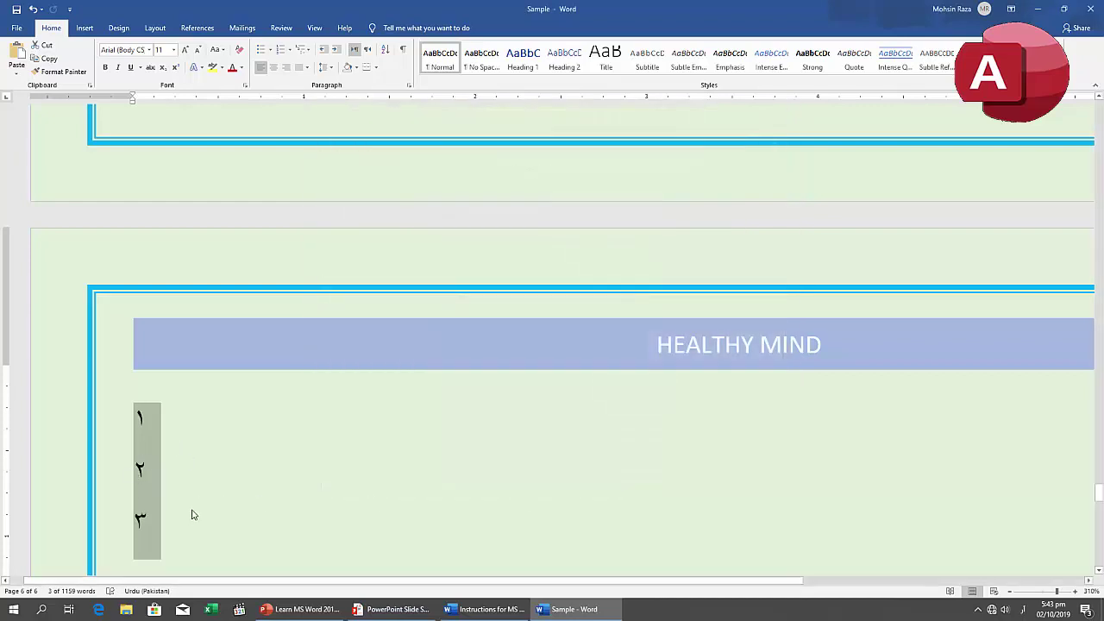
{"action": "left_click", "coordinate": [208, 545]}
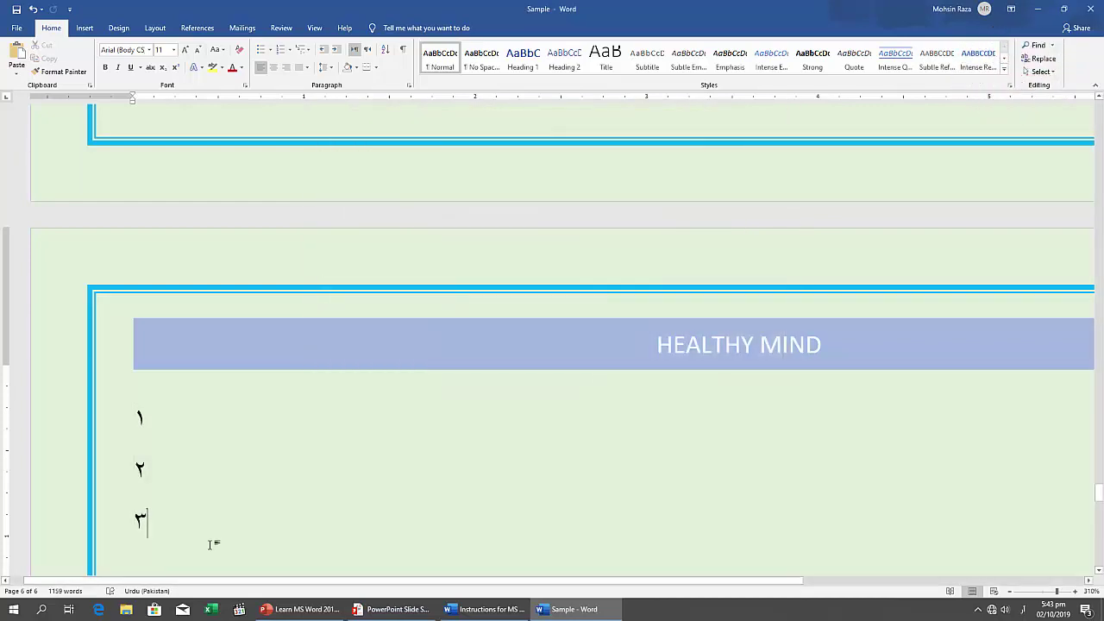
Open the recent Raw Sample document stored on the Desktop and look through its unformatted pages
{"action": "scroll", "coordinate": [378, 435], "scroll_direction": "up", "scroll_amount": 5}
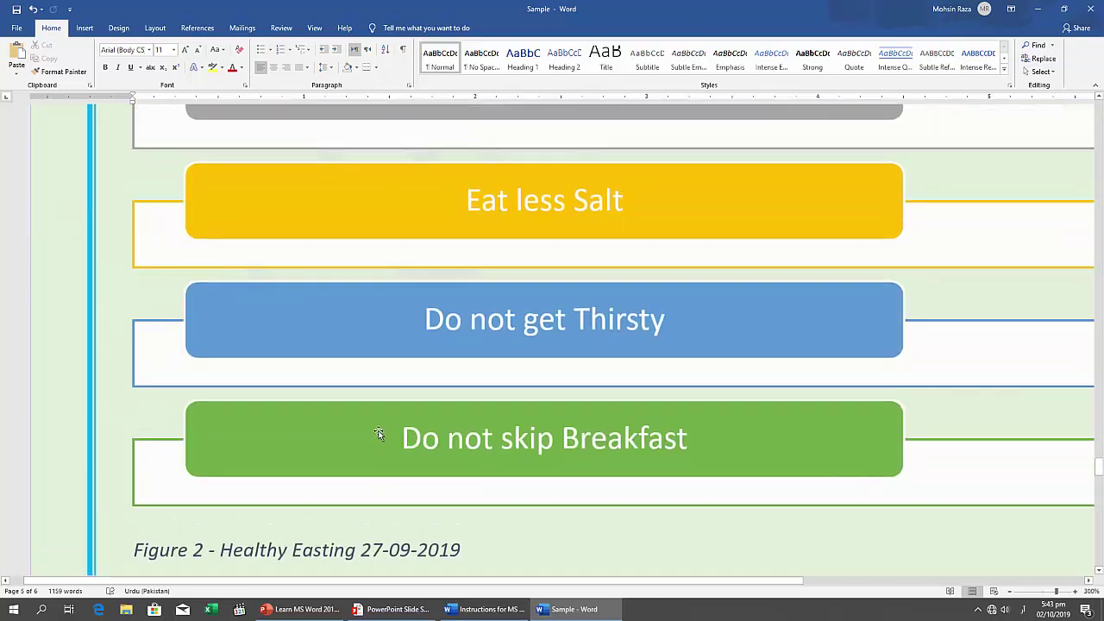
{"action": "scroll", "coordinate": [378, 433], "scroll_direction": "down", "scroll_amount": 12}
{"action": "scroll", "coordinate": [378, 433], "scroll_direction": "down", "scroll_amount": 3}
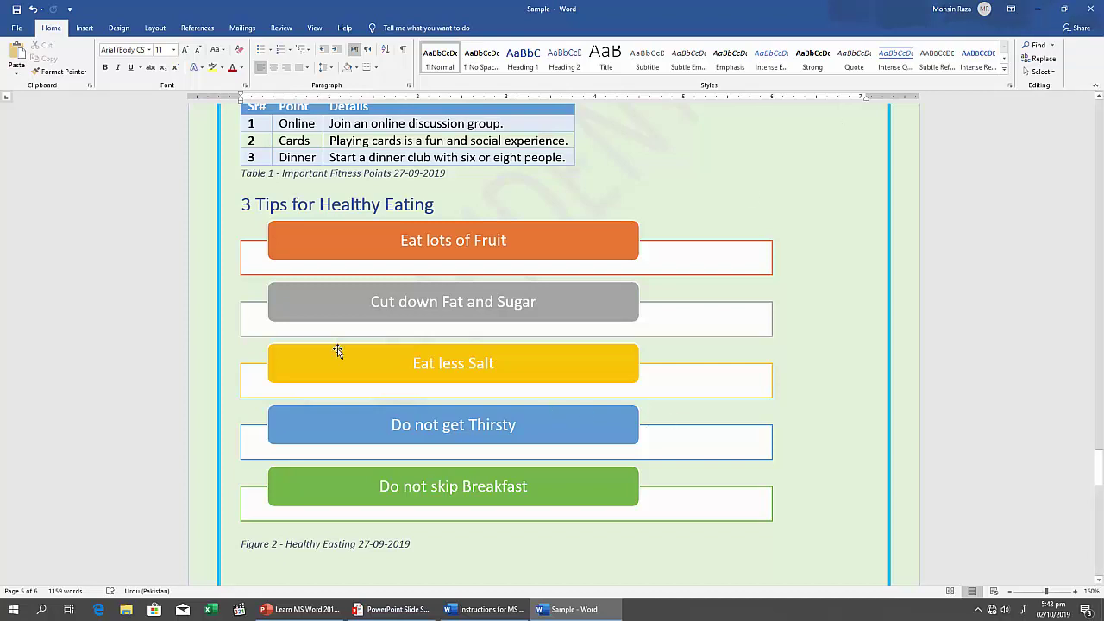
{"action": "left_click", "coordinate": [18, 29]}
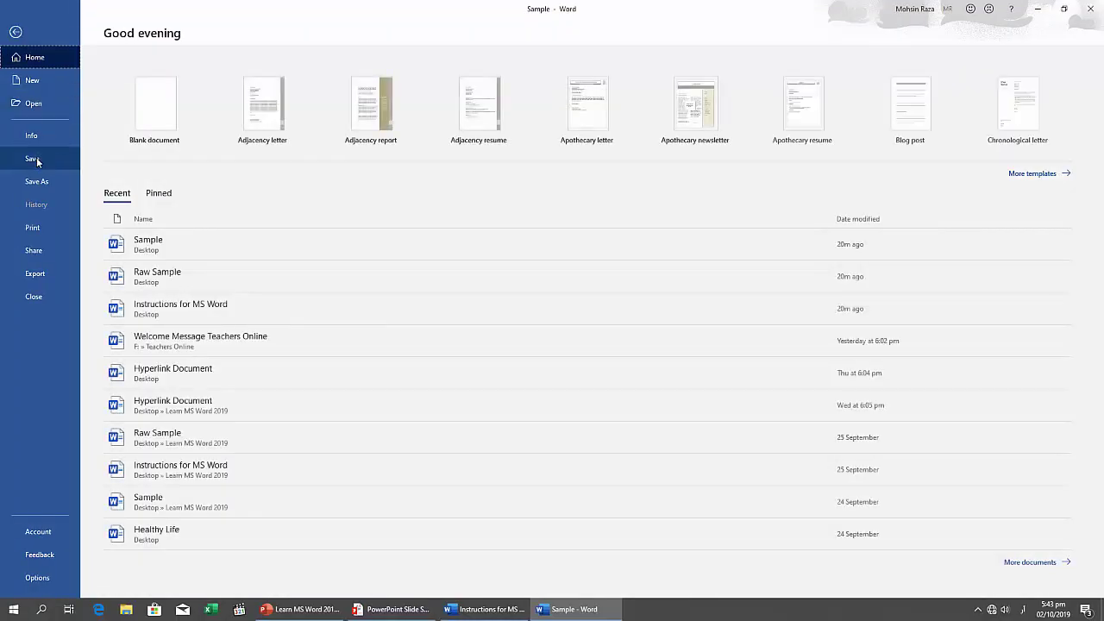
{"action": "left_click", "coordinate": [30, 102]}
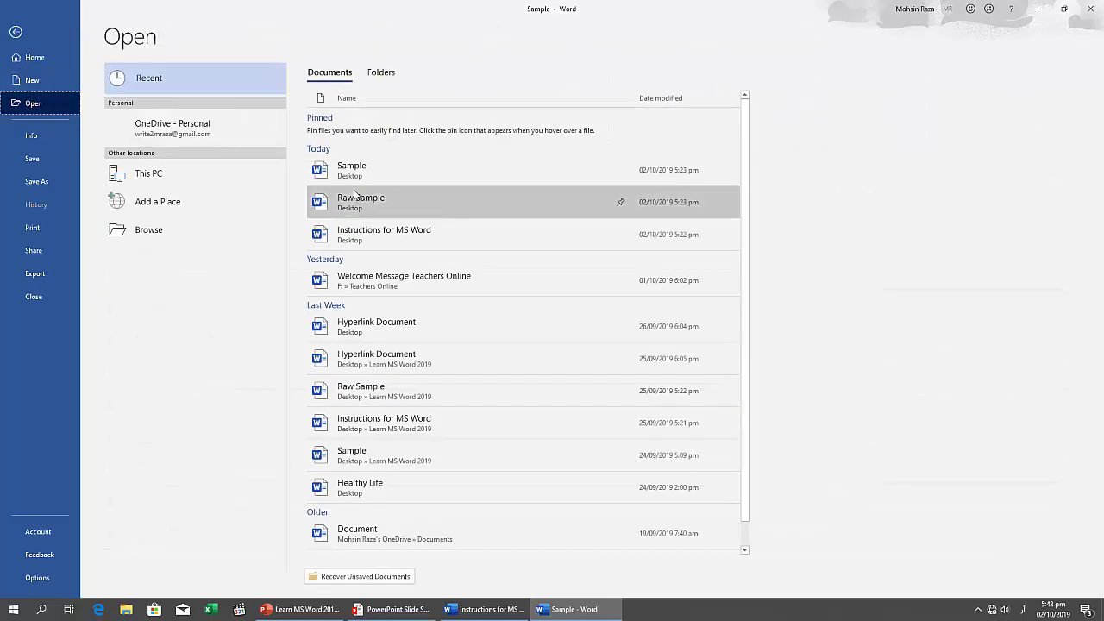
{"action": "left_click", "coordinate": [362, 204]}
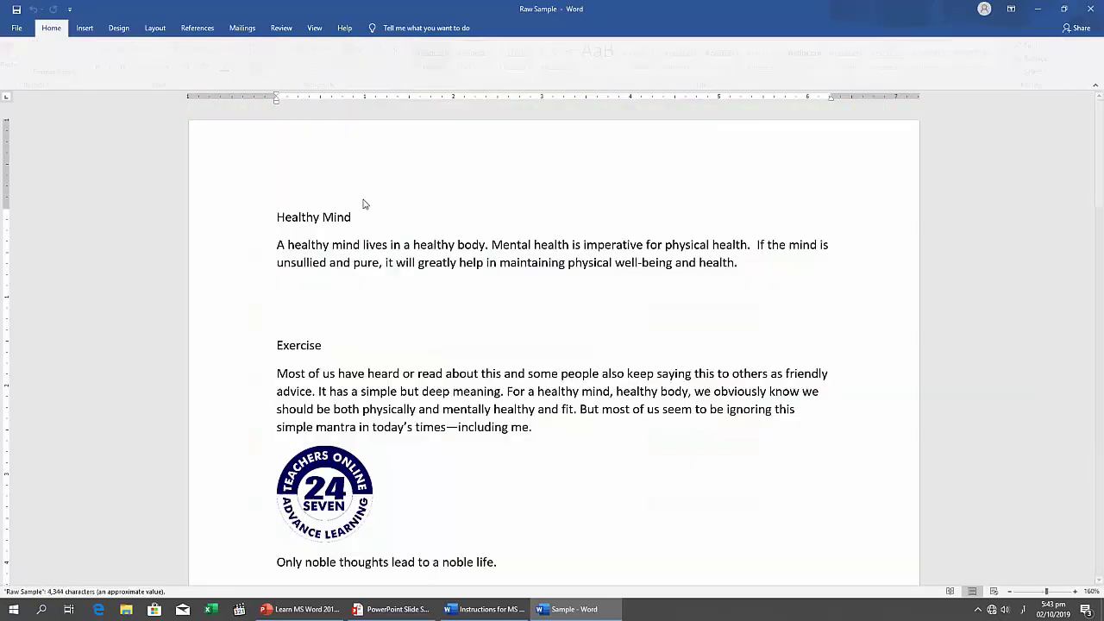
{"action": "scroll", "coordinate": [665, 405], "scroll_direction": "down", "scroll_amount": 20}
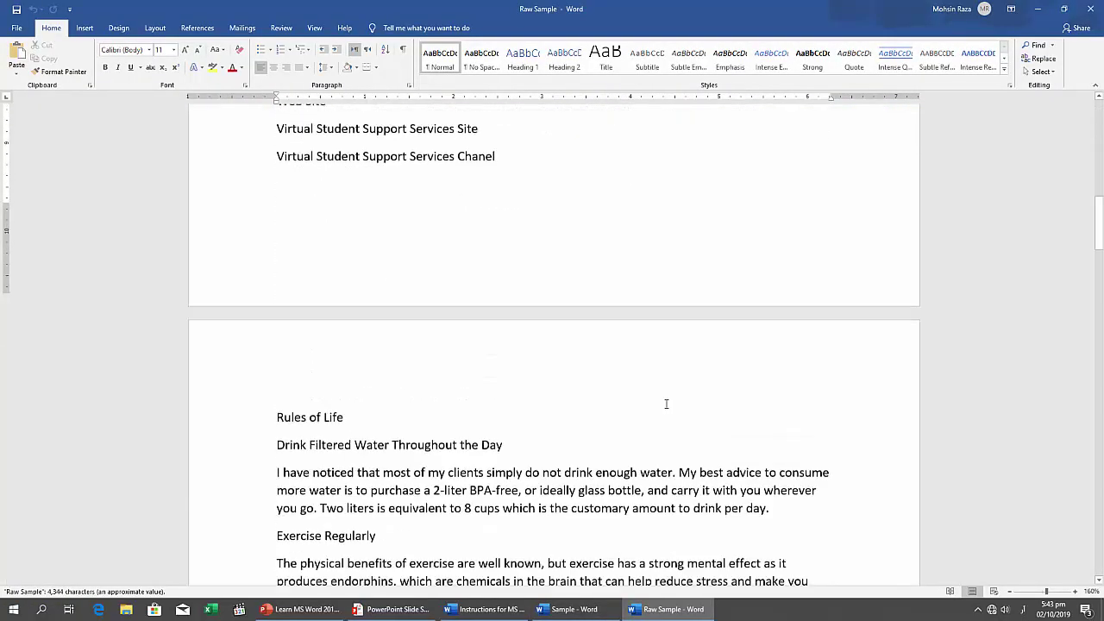
{"action": "scroll", "coordinate": [666, 406], "scroll_direction": "down", "scroll_amount": 20}
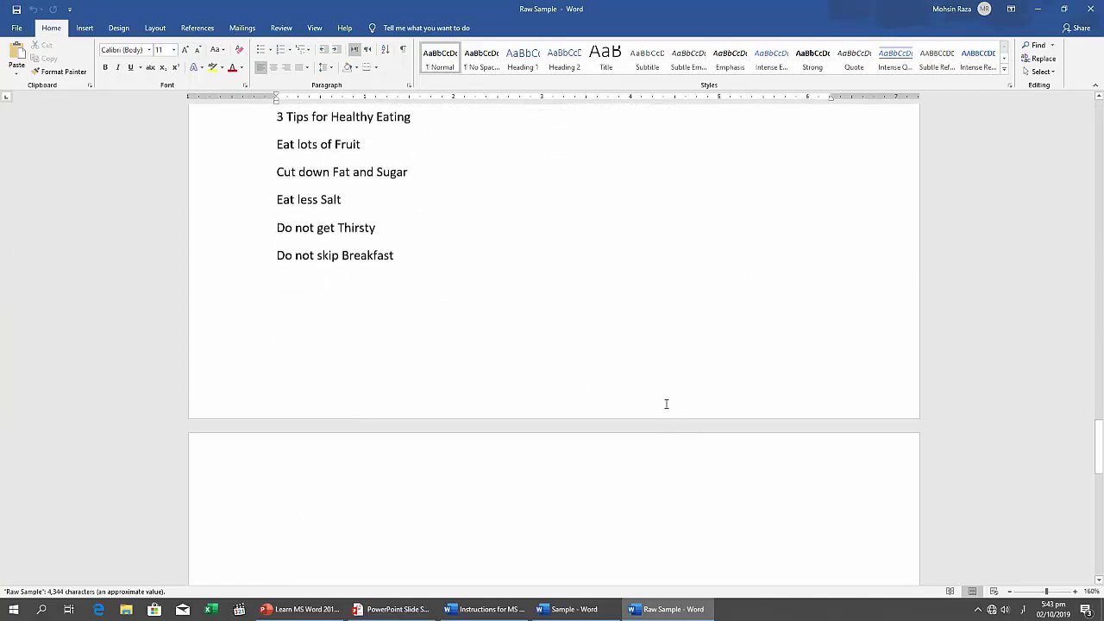
{"action": "scroll", "coordinate": [666, 404], "scroll_direction": "down", "scroll_amount": 5}
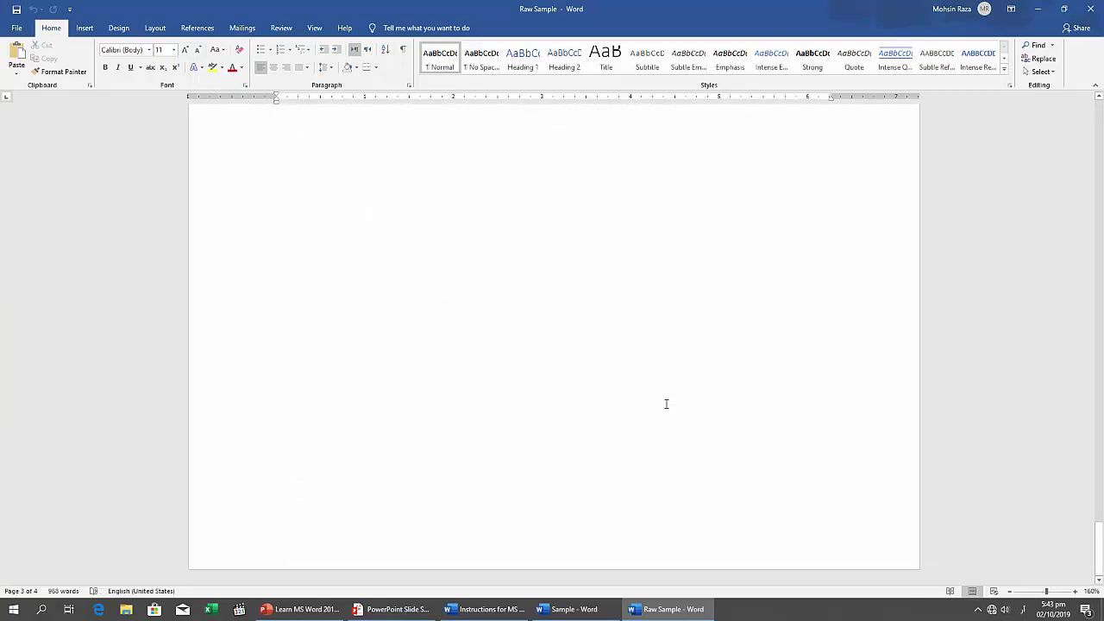
{"action": "scroll", "coordinate": [666, 403], "scroll_direction": "up", "scroll_amount": 10}
{"action": "scroll", "coordinate": [666, 404], "scroll_direction": "up", "scroll_amount": 20}
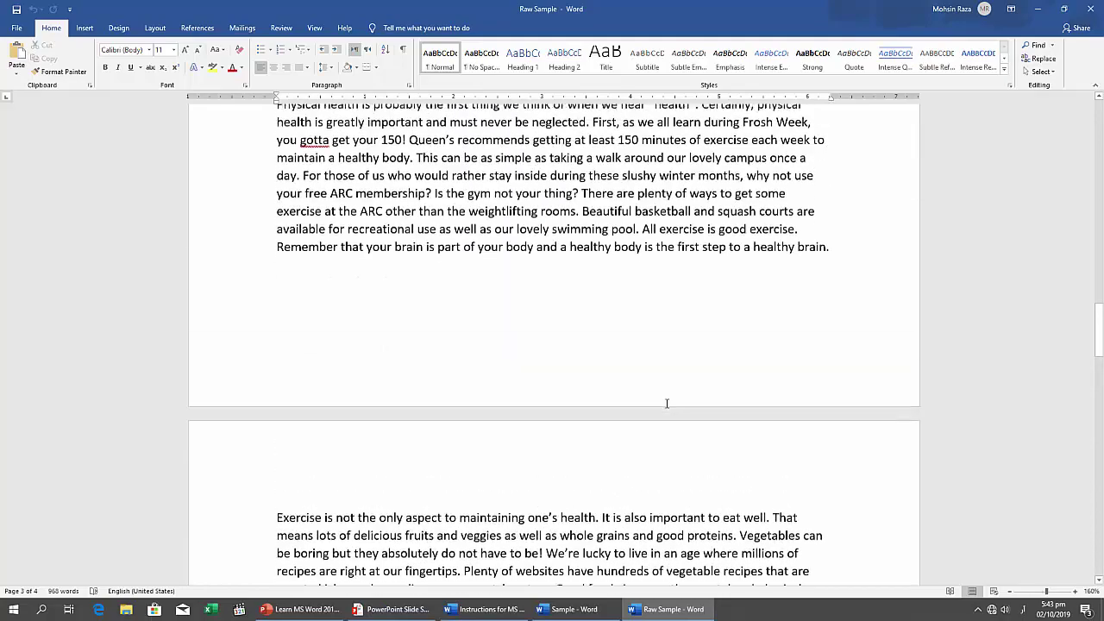
Switch back to the Sample document and review its formatted pages up to the Table of Content for comparison
{"action": "left_click", "coordinate": [577, 611]}
{"action": "scroll", "coordinate": [623, 387], "scroll_direction": "up", "scroll_amount": 15}
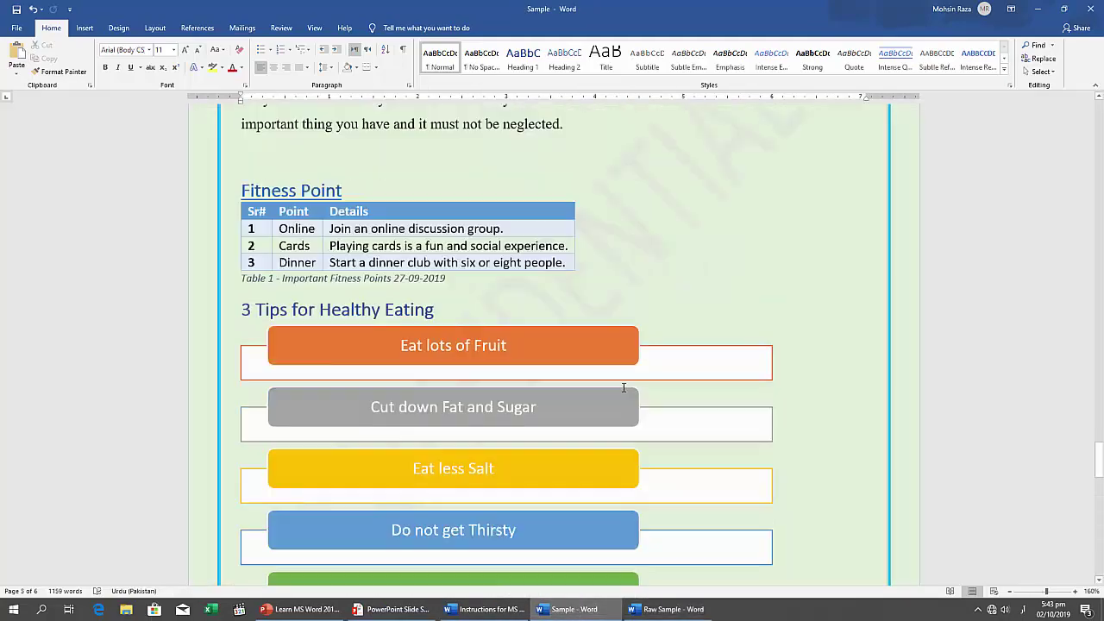
{"action": "scroll", "coordinate": [623, 388], "scroll_direction": "up", "scroll_amount": 7}
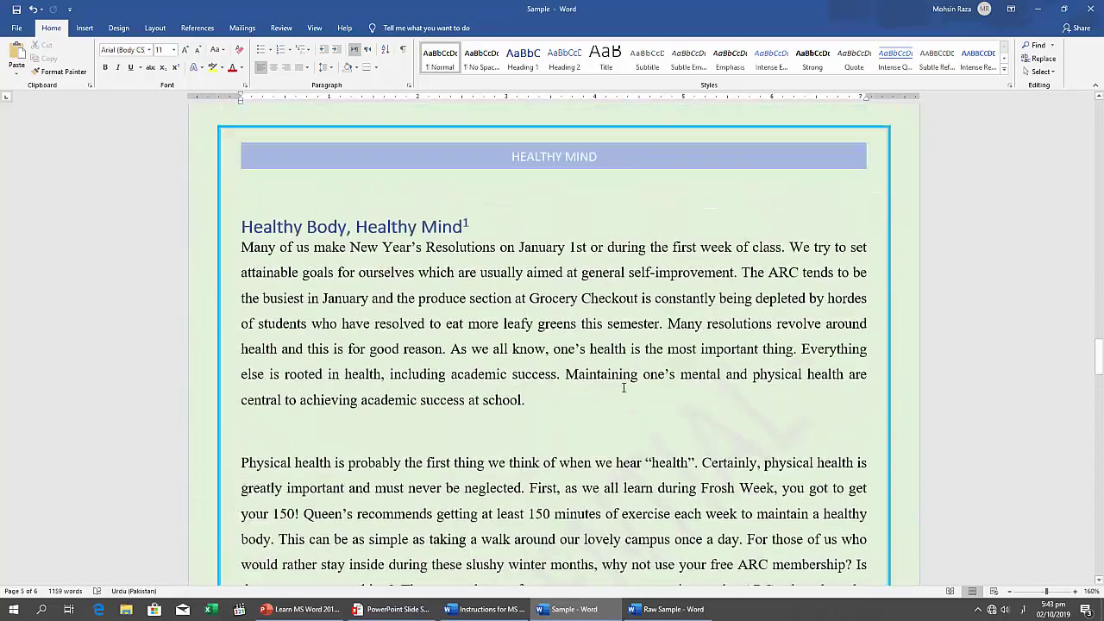
{"action": "scroll", "coordinate": [623, 388], "scroll_direction": "down", "scroll_amount": 20}
{"action": "scroll", "coordinate": [622, 387], "scroll_direction": "up", "scroll_amount": 3}
{"action": "scroll", "coordinate": [623, 388], "scroll_direction": "up", "scroll_amount": 10}
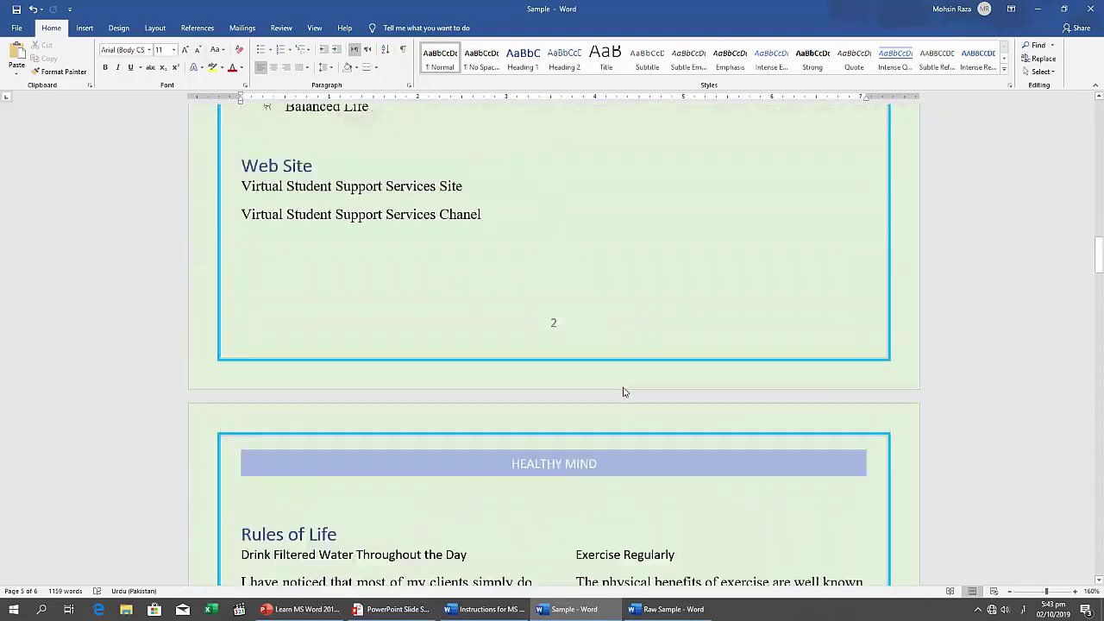
{"action": "scroll", "coordinate": [623, 387], "scroll_direction": "down", "scroll_amount": 4}
{"action": "scroll", "coordinate": [623, 387], "scroll_direction": "up", "scroll_amount": 8}
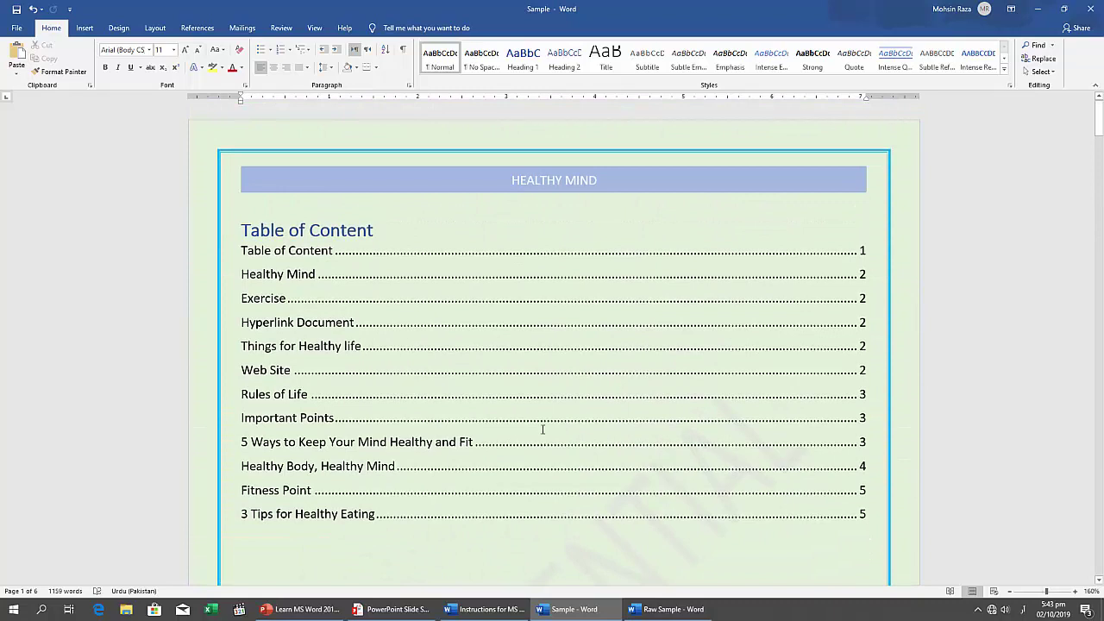
Switch to the running PowerPoint slide show of the Learn MS Word 2019 presentation
{"action": "mouse_move", "coordinate": [402, 612]}
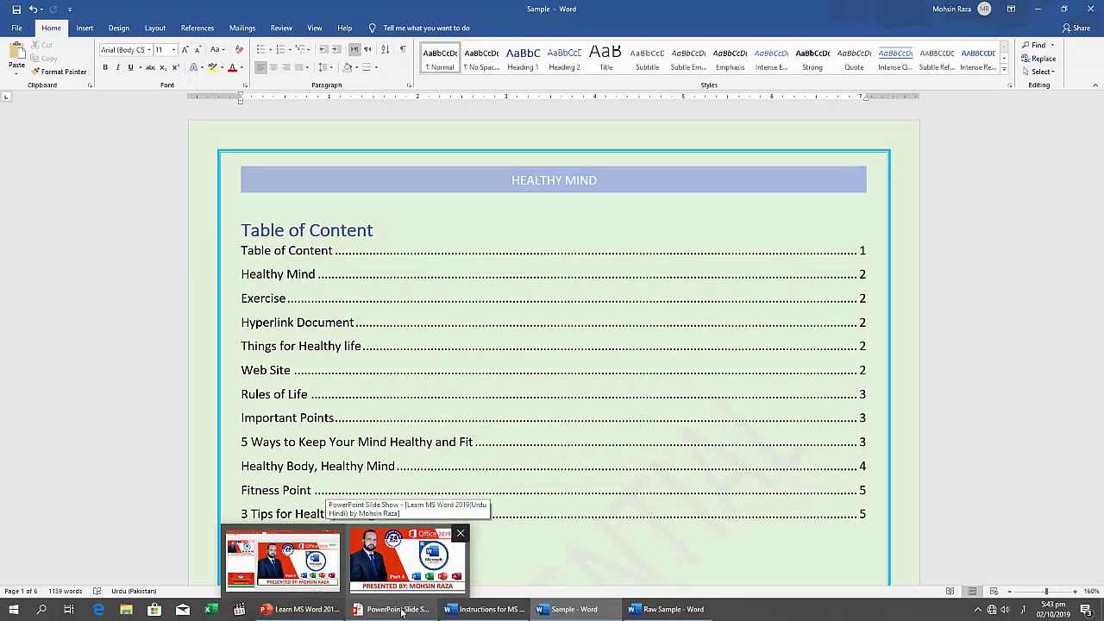
{"action": "left_click", "coordinate": [401, 584]}
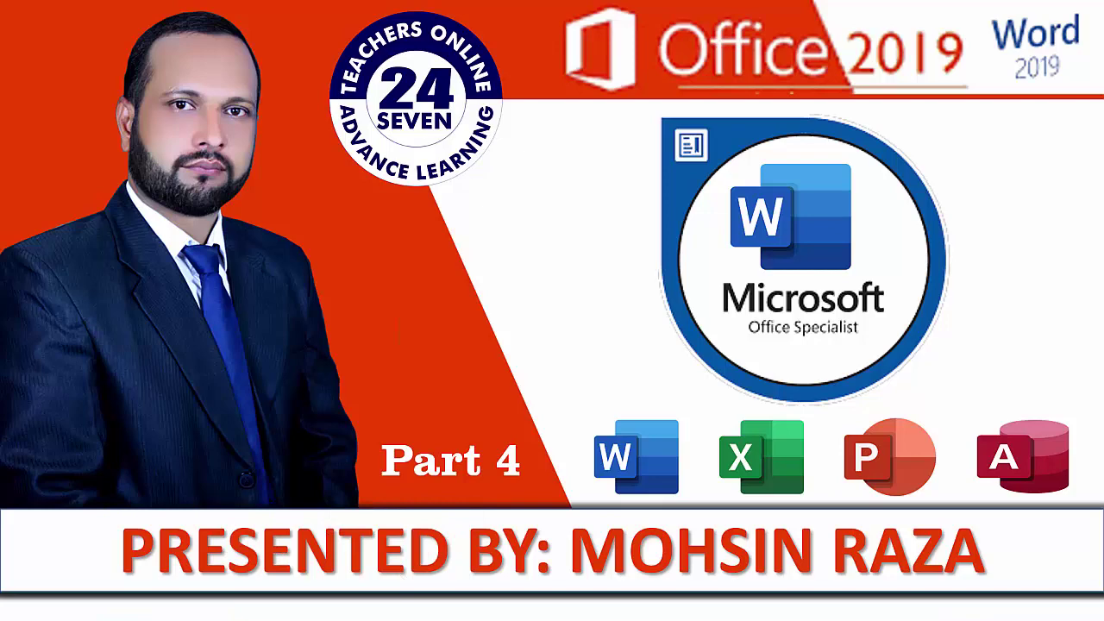